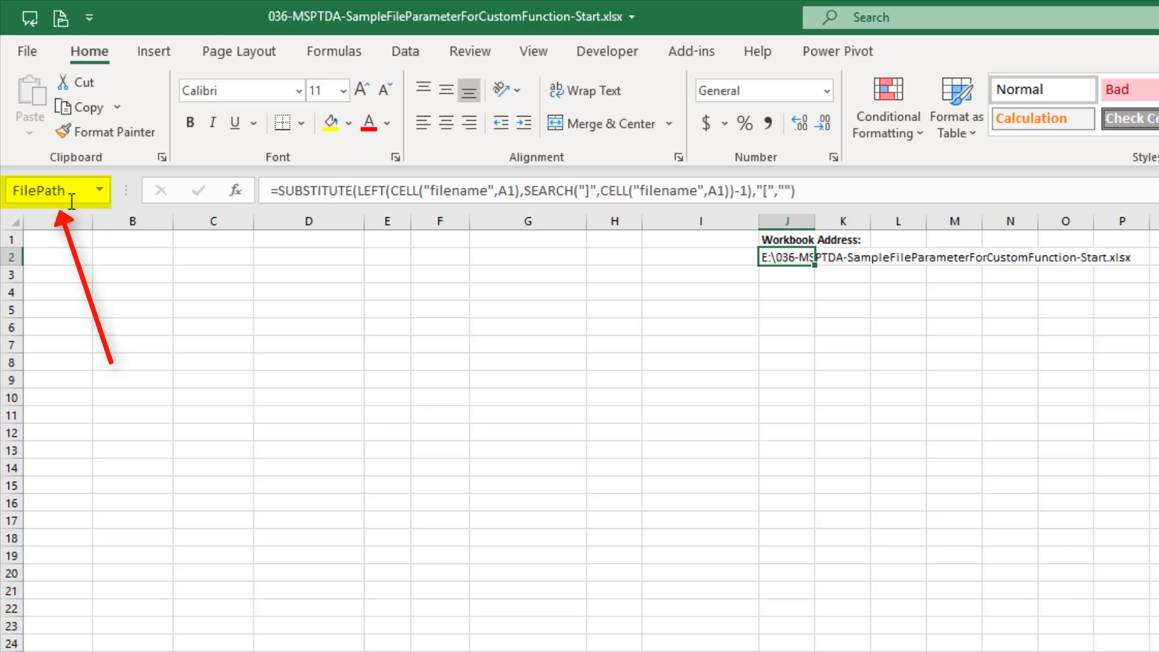
# - Create a Power Query query from the FilePath cell and name the query AllDataInOneTable
pyautogui.click(406, 54)
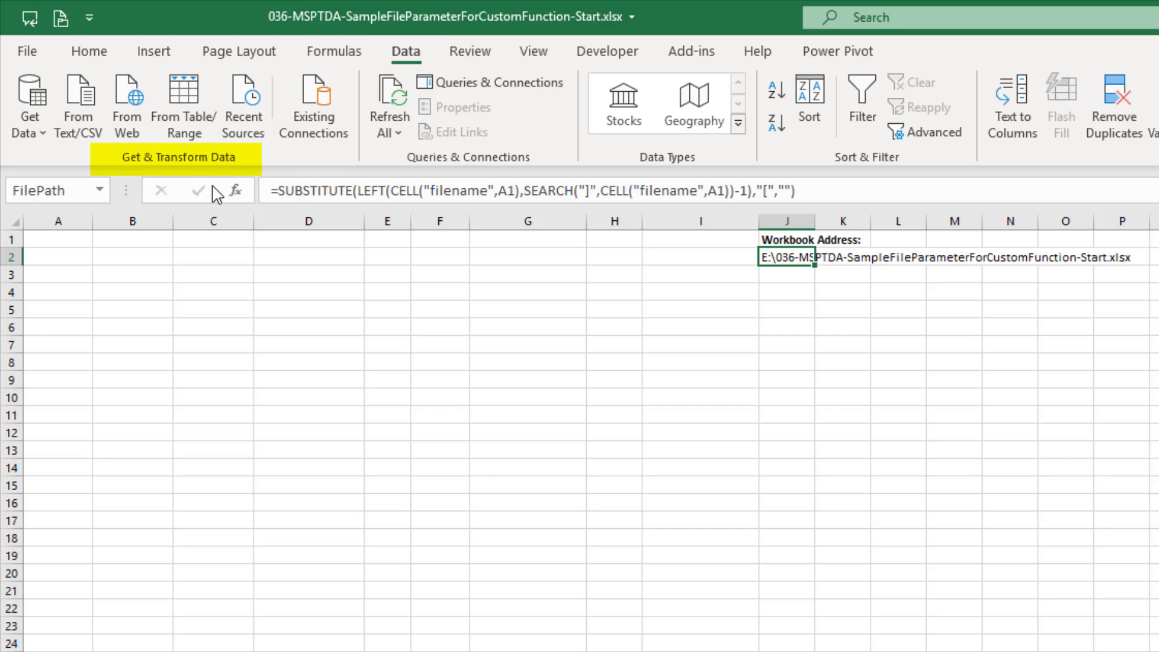
pyautogui.click(180, 118)
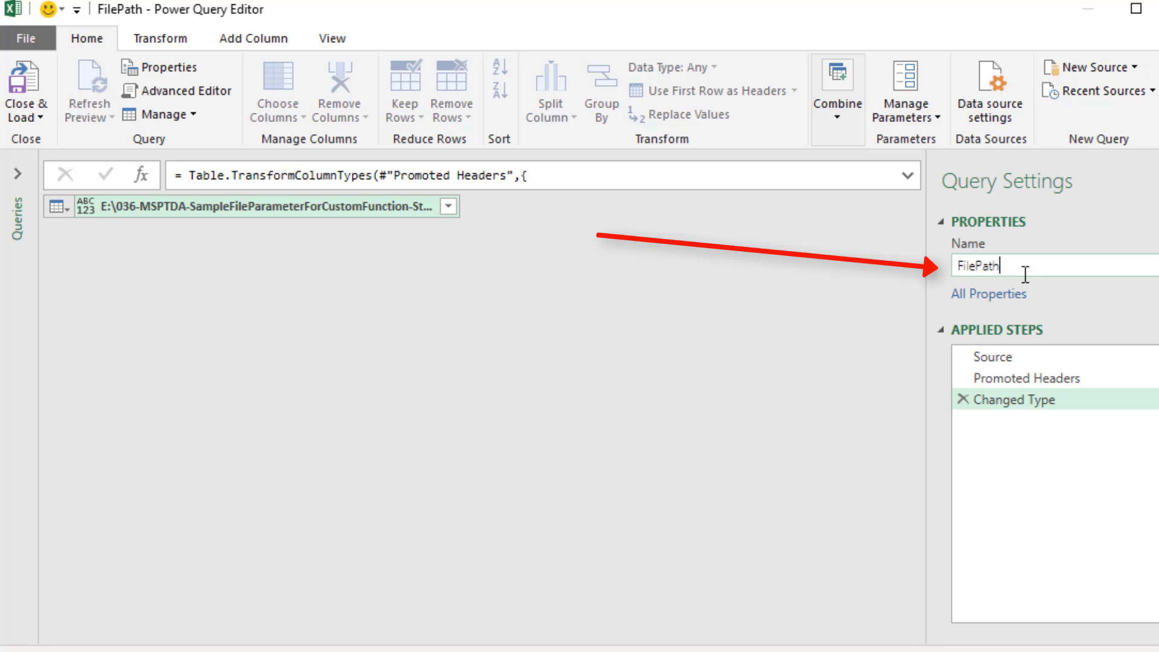
pyautogui.doubleClick(1026, 274)
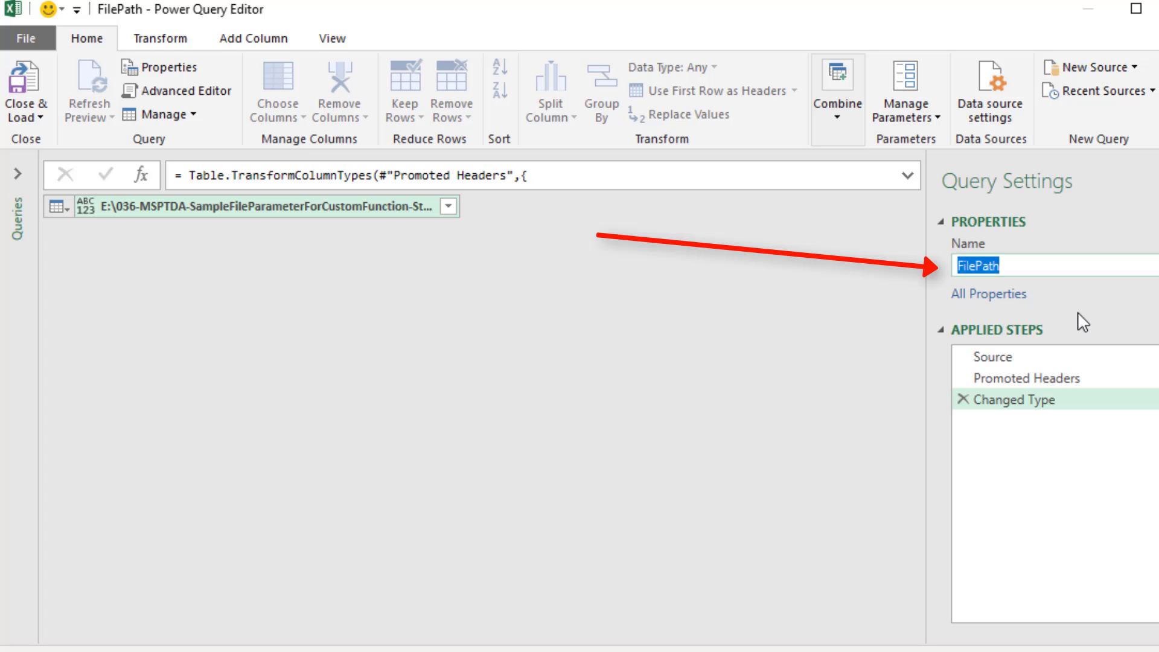
pyautogui.write('AllDataInOneTable')
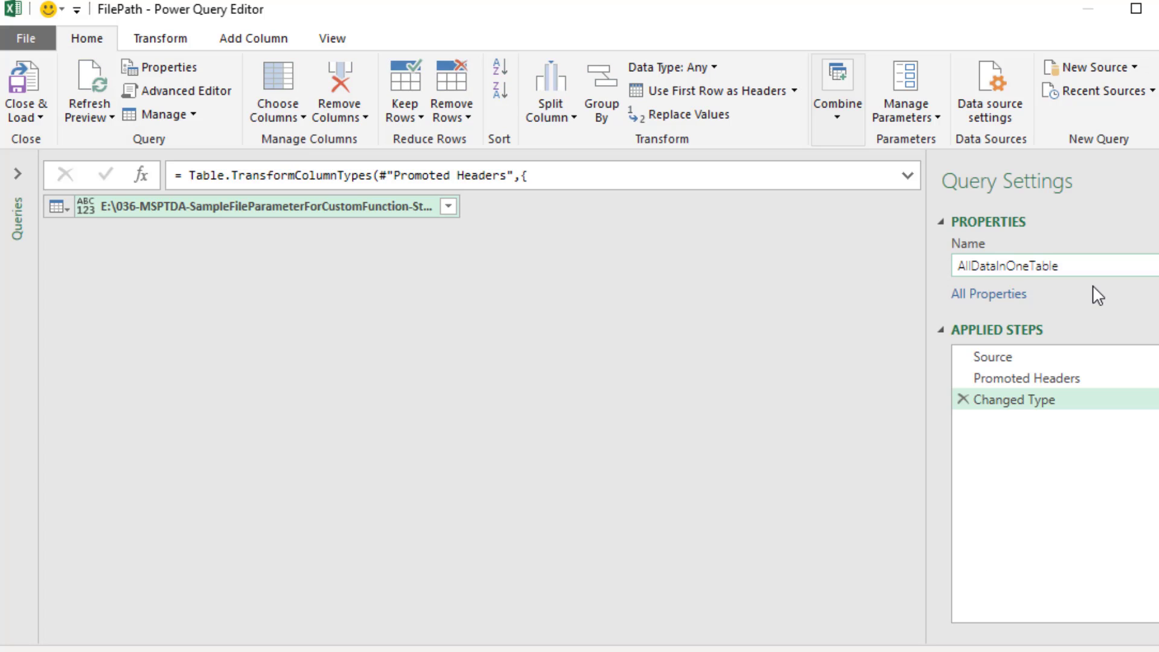
pyautogui.press('Return')
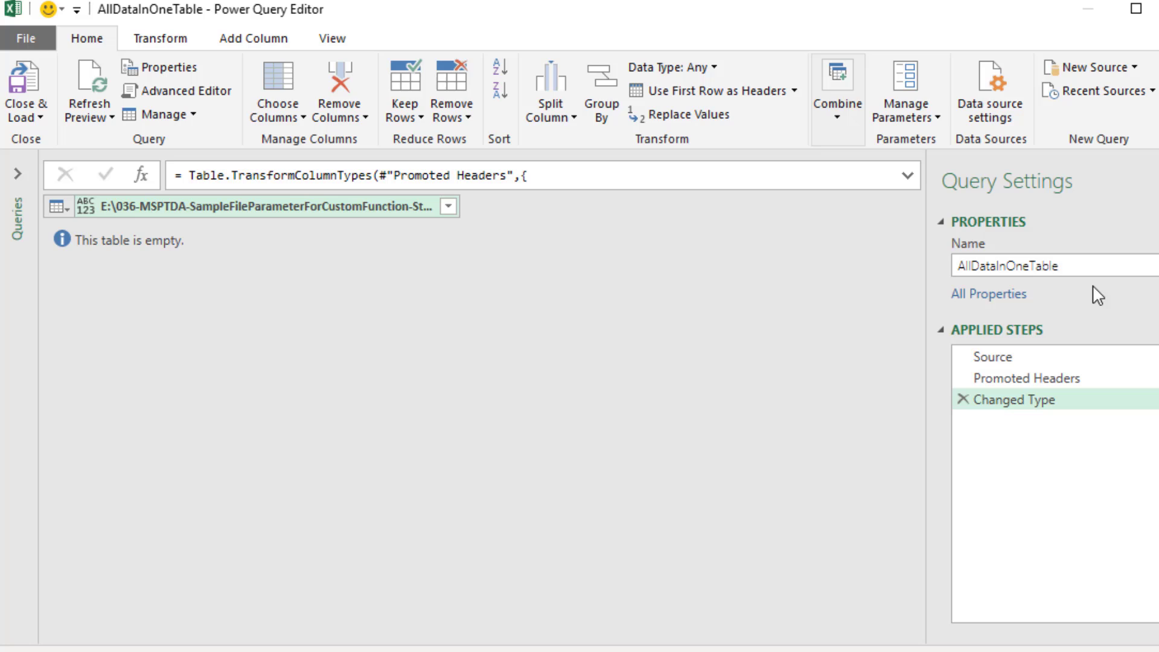
# - Delete the Changed Type and Promoted Headers steps, and append {0}[Column1] to the Source formula to look up the file path
pyautogui.click(963, 400)
pyautogui.click(963, 379)
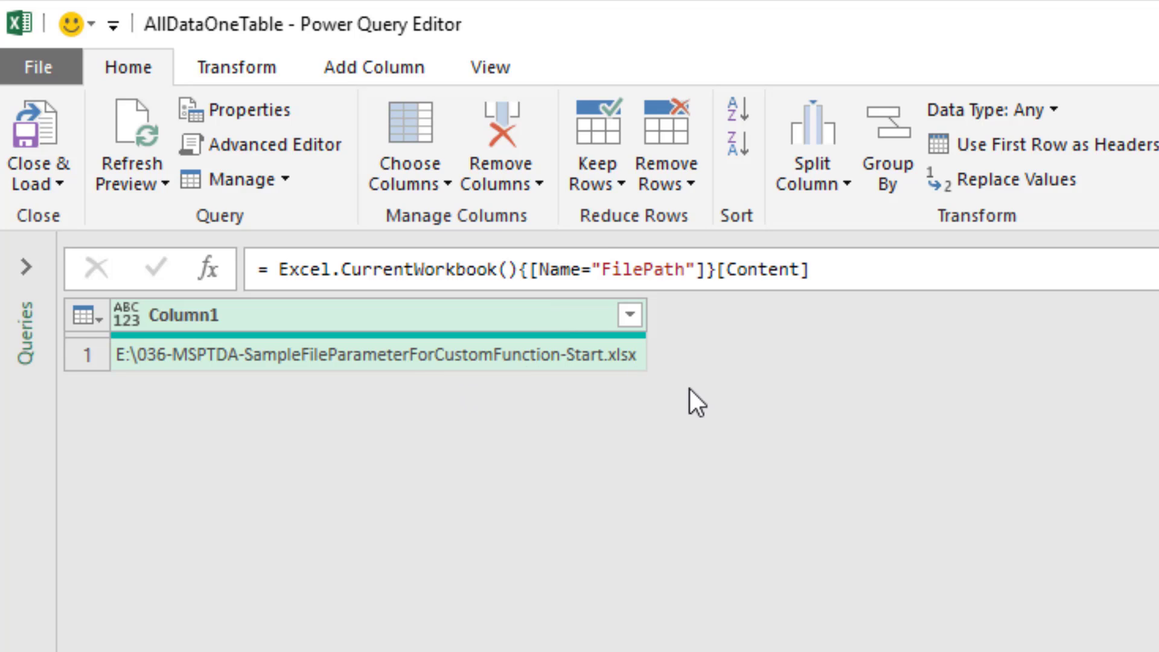
pyautogui.click(842, 274)
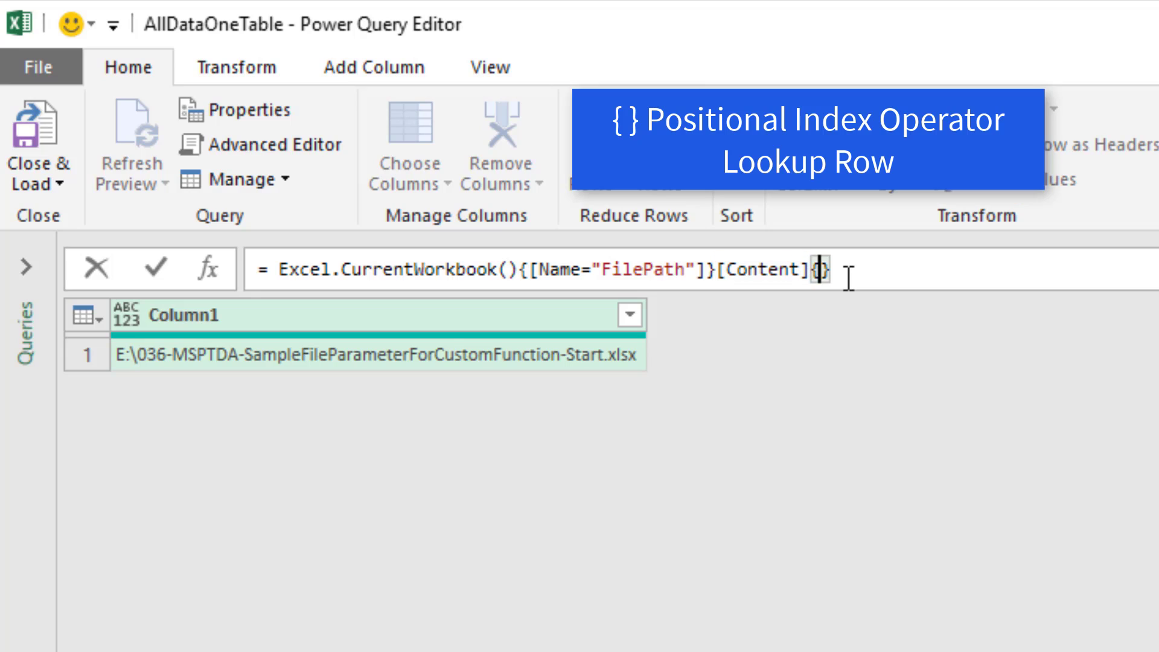
pyautogui.write('{0}')
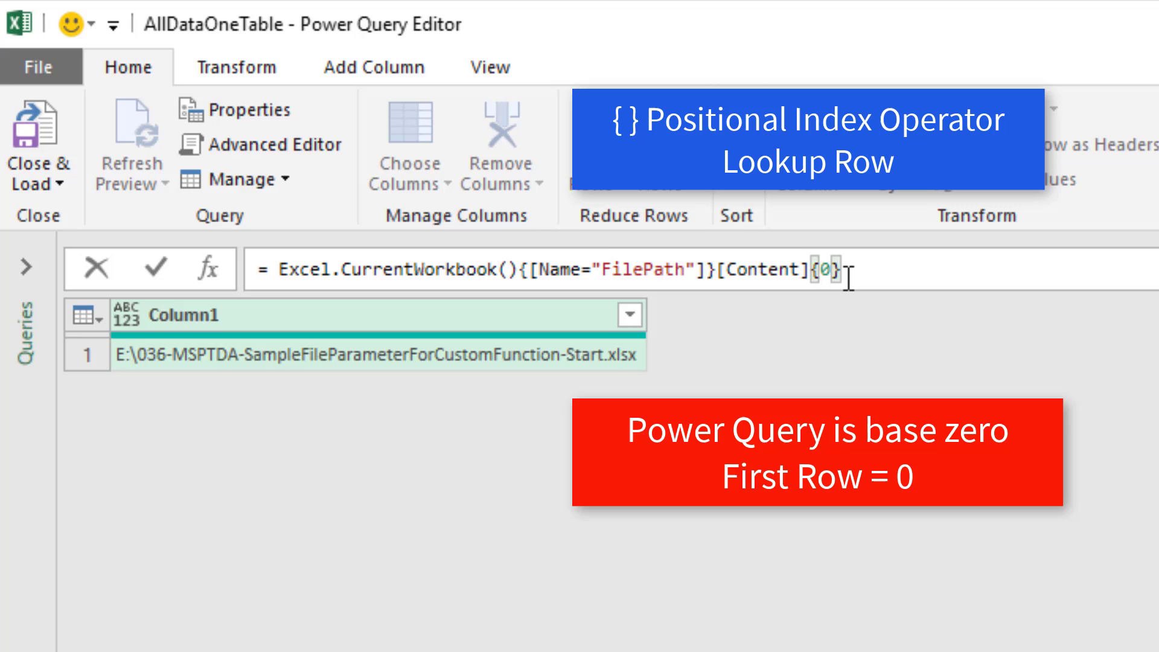
pyautogui.write('[')
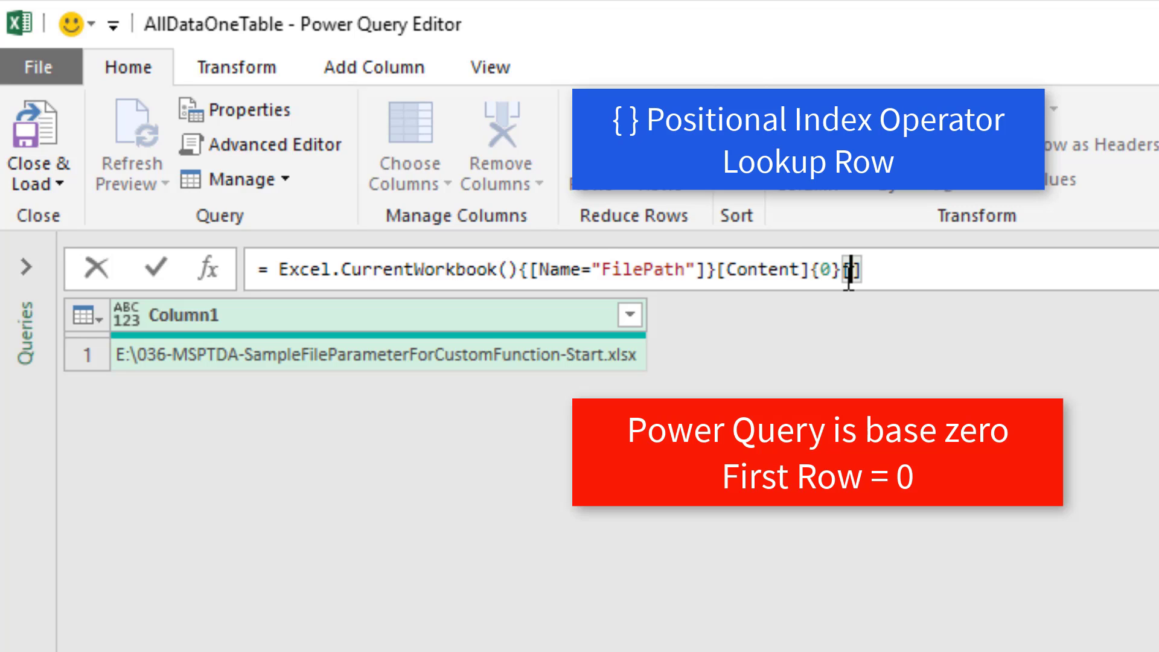
pyautogui.write('Column1')
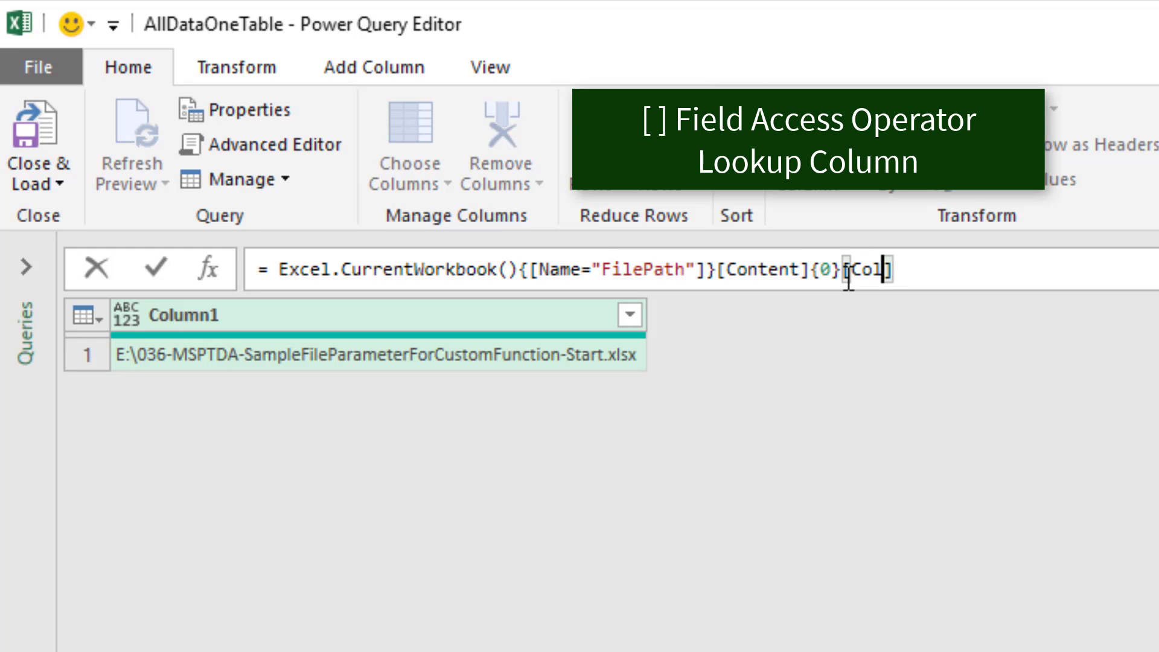
pyautogui.press('Return')
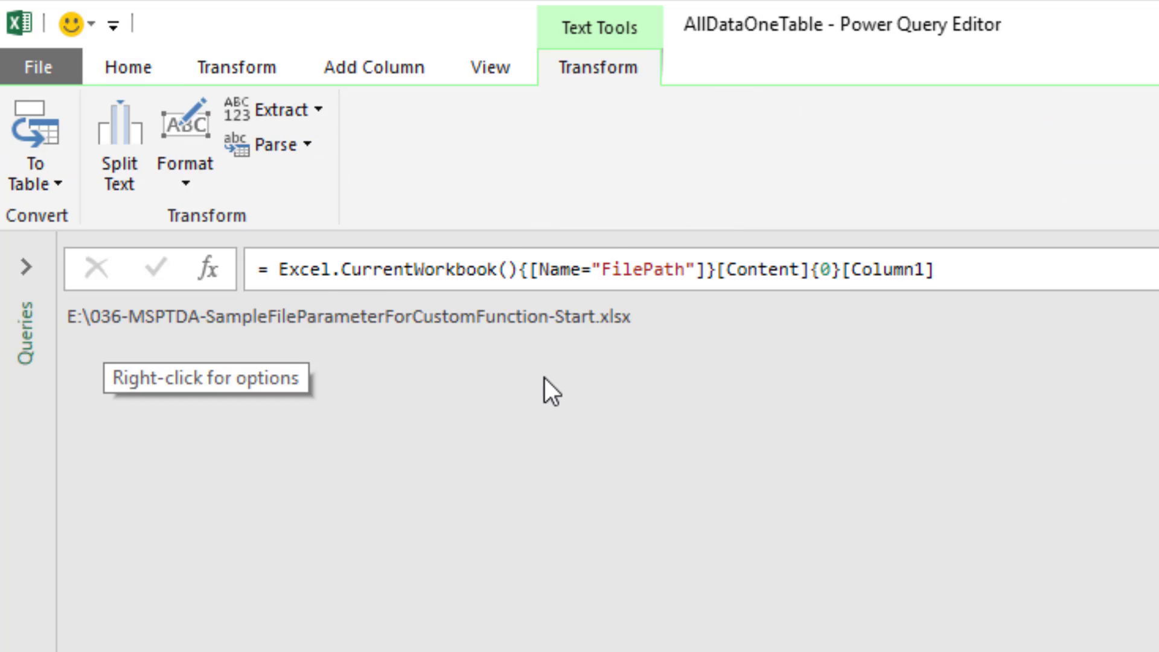
# - Add a custom query step with the formula = File.Contents(Source)
pyautogui.click(208, 268)
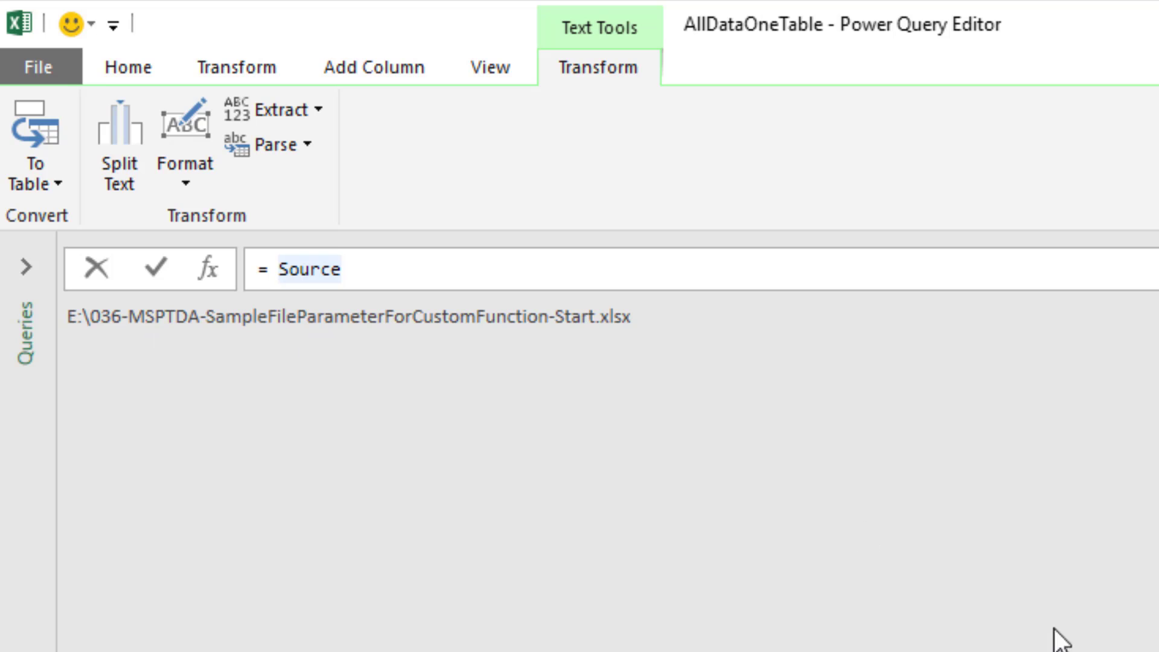
pyautogui.write('File.Contents(')
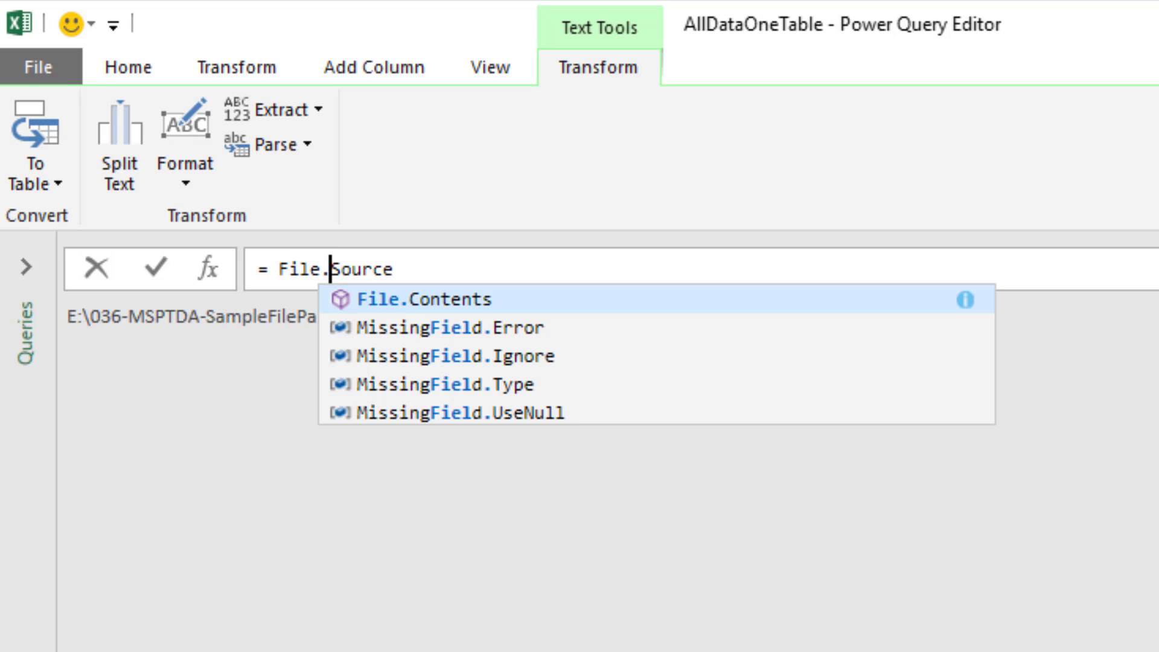
pyautogui.click(564, 266)
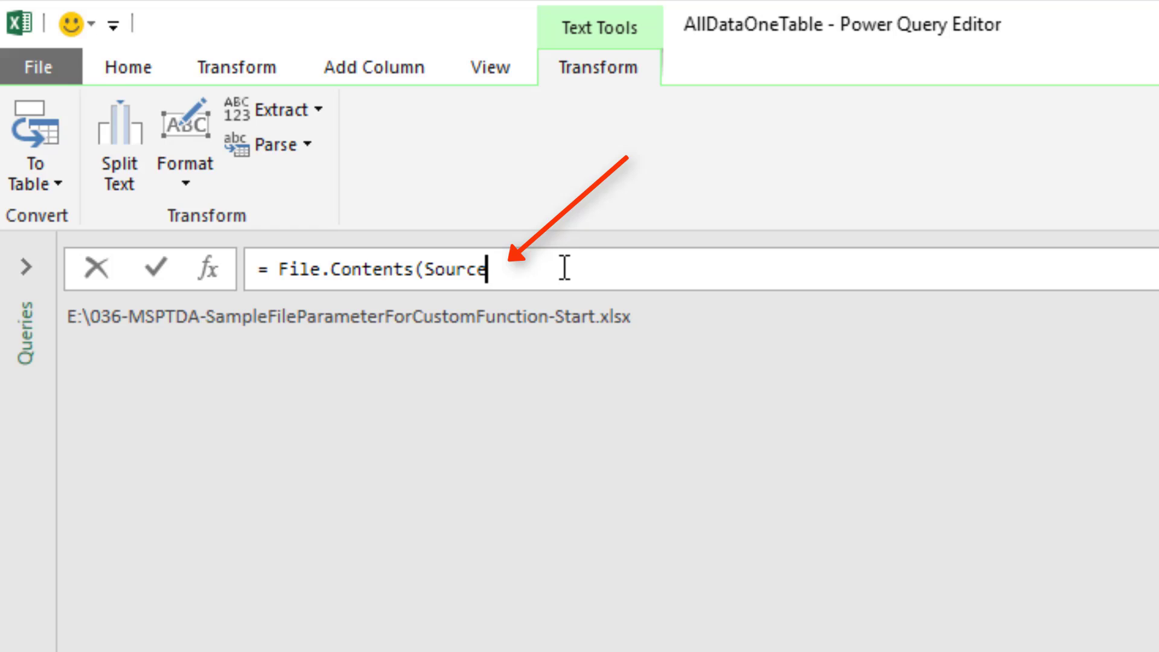
pyautogui.write(')')
pyautogui.press('Return')
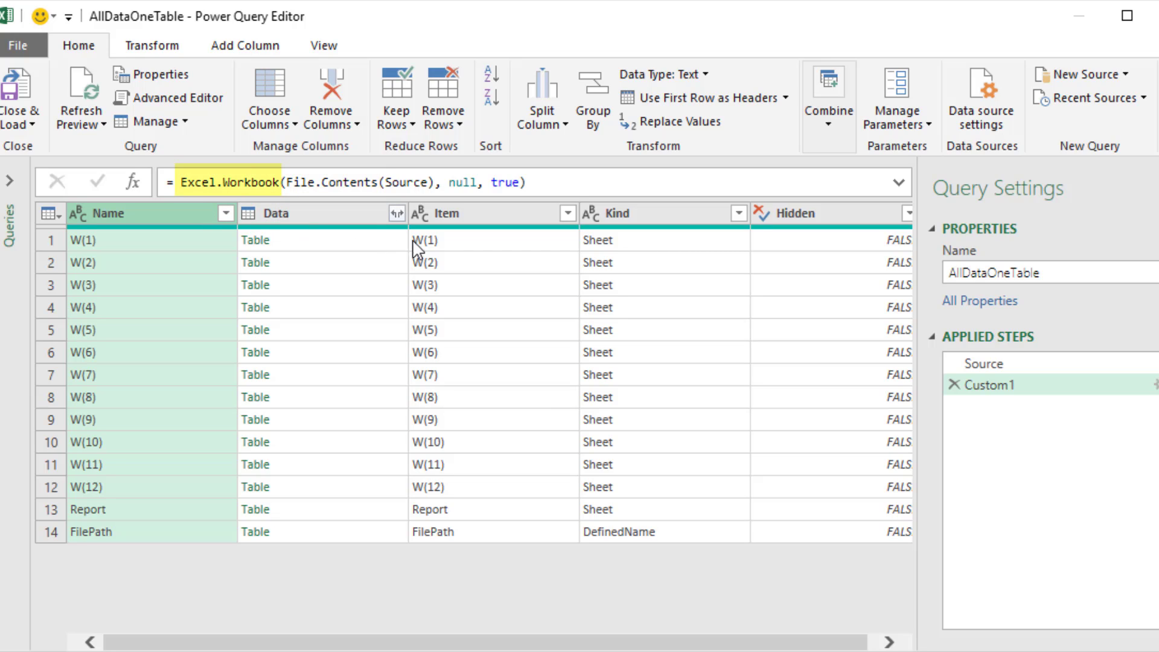
# - Preview the Data tables of W(1), W(2) and W(3), and rename the Custom1 step as ExtractExcelObjects
pyautogui.click(339, 243)
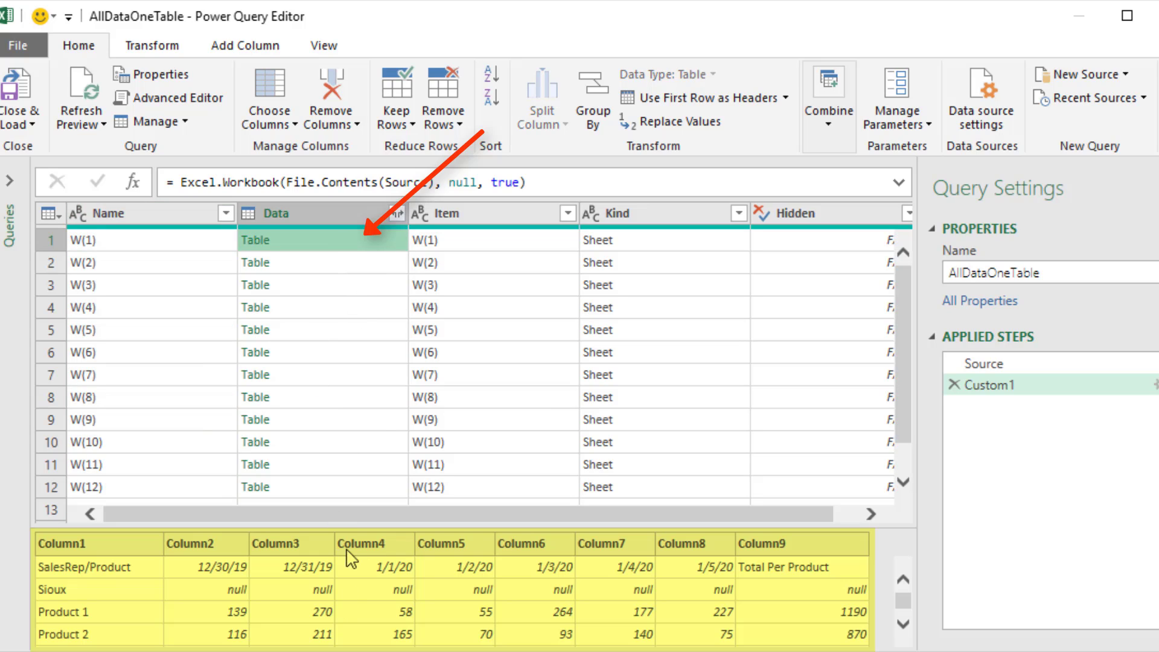
pyautogui.click(350, 261)
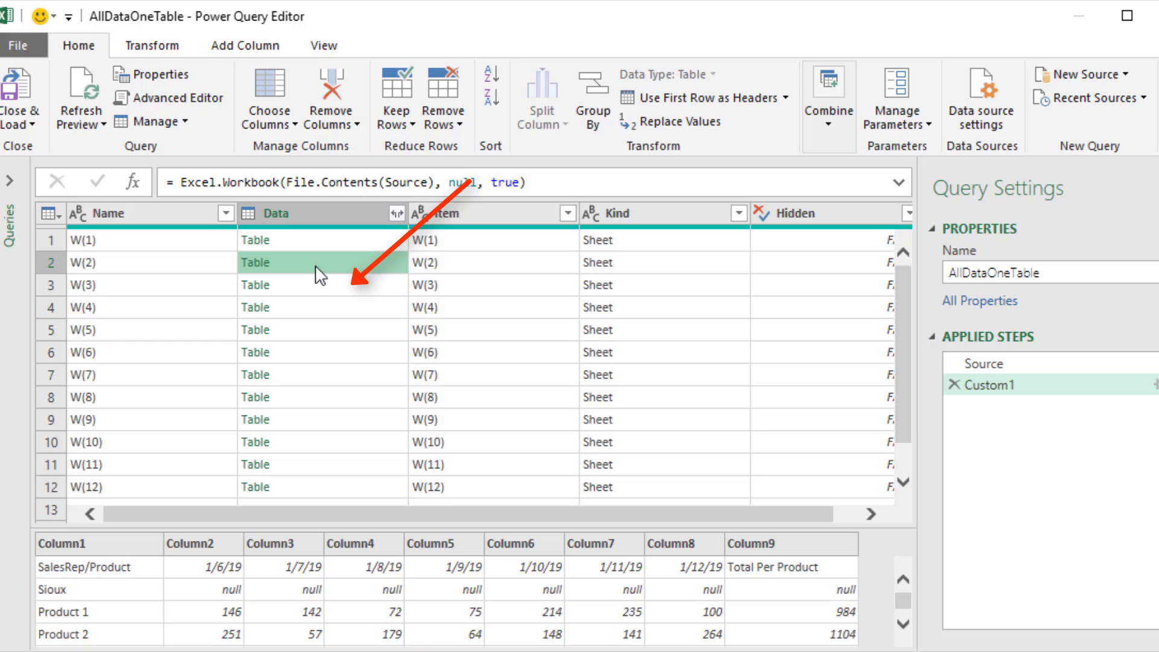
pyautogui.click(366, 291)
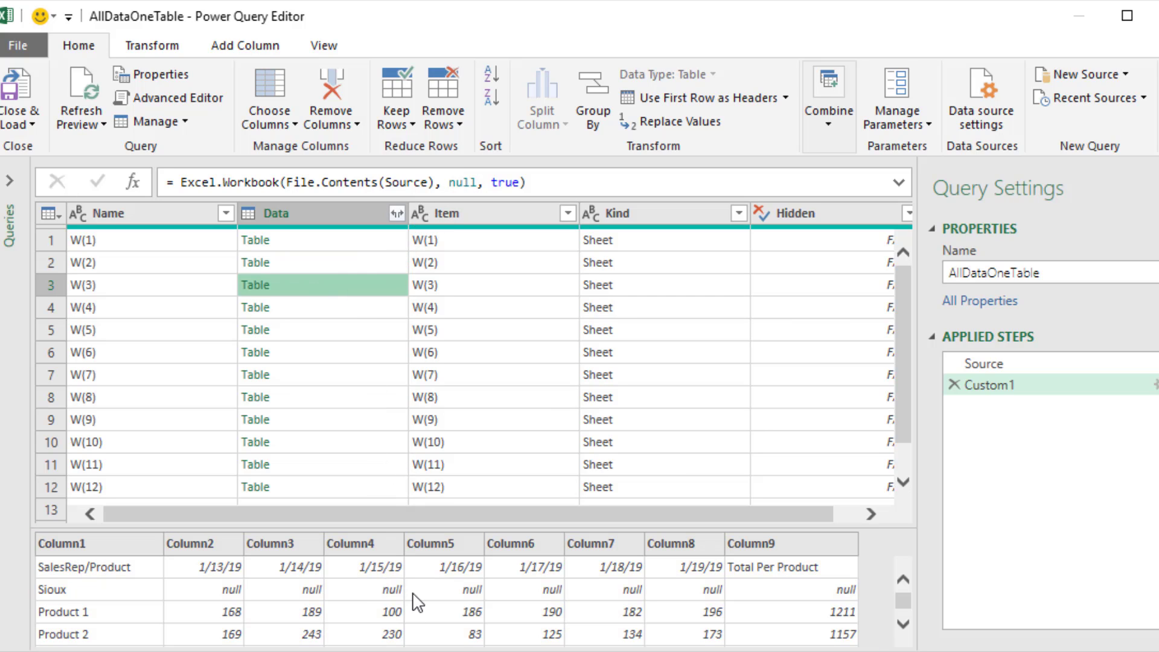
pyautogui.moveTo(678, 229)
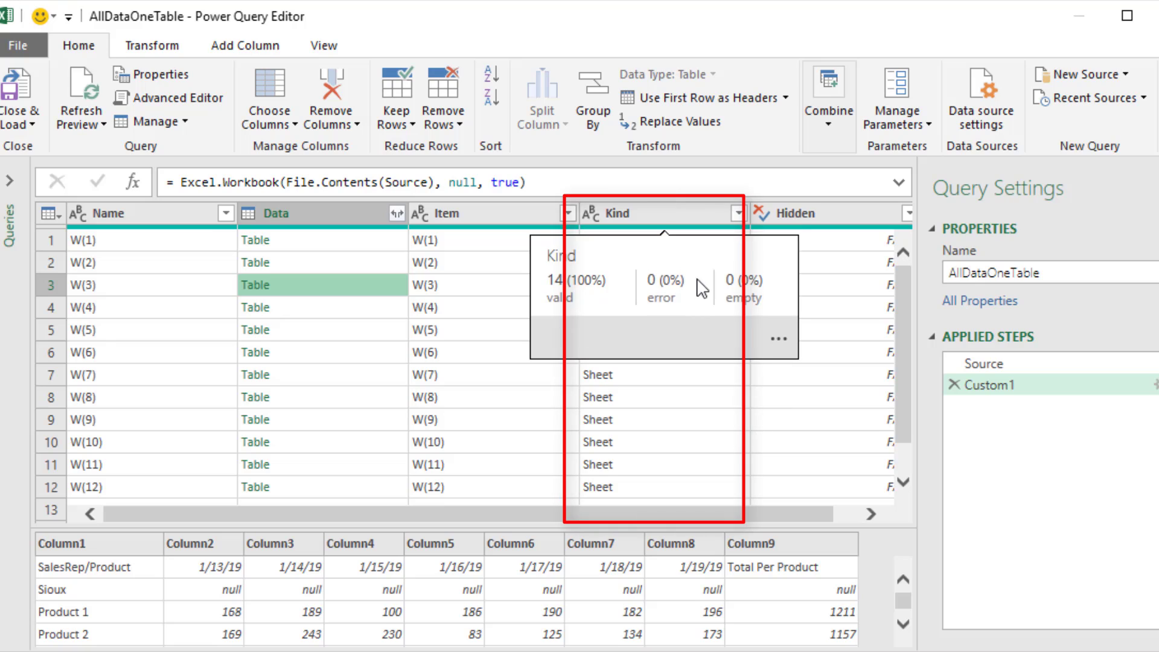
pyautogui.scroll(-1, 785, 477)
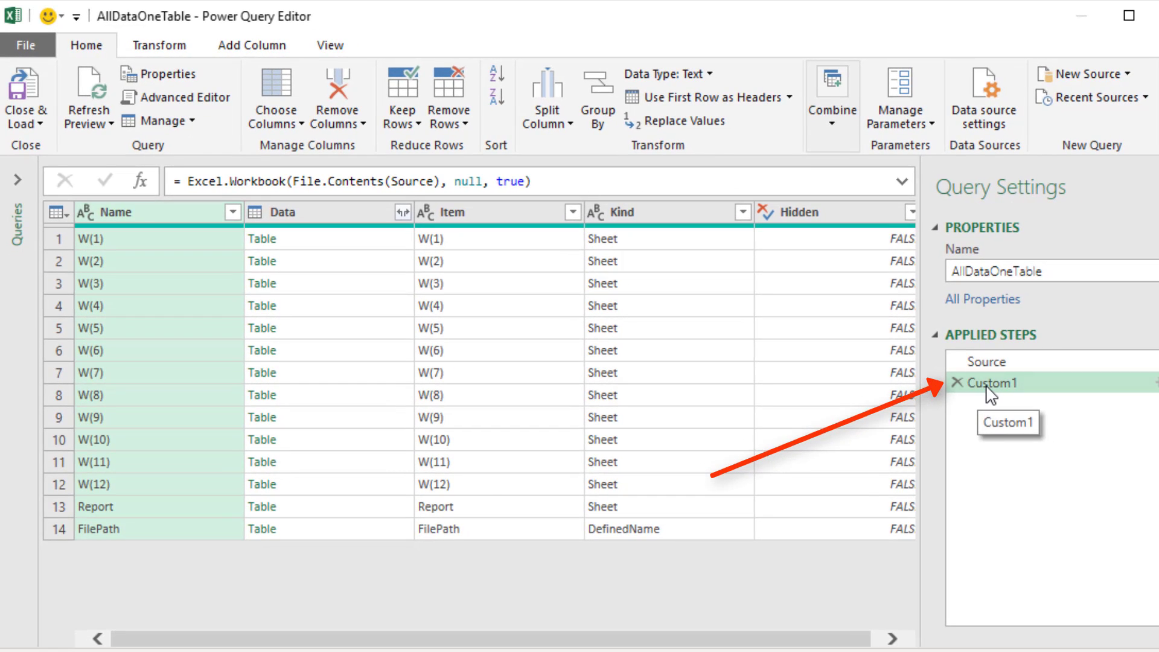
pyautogui.press('F2')
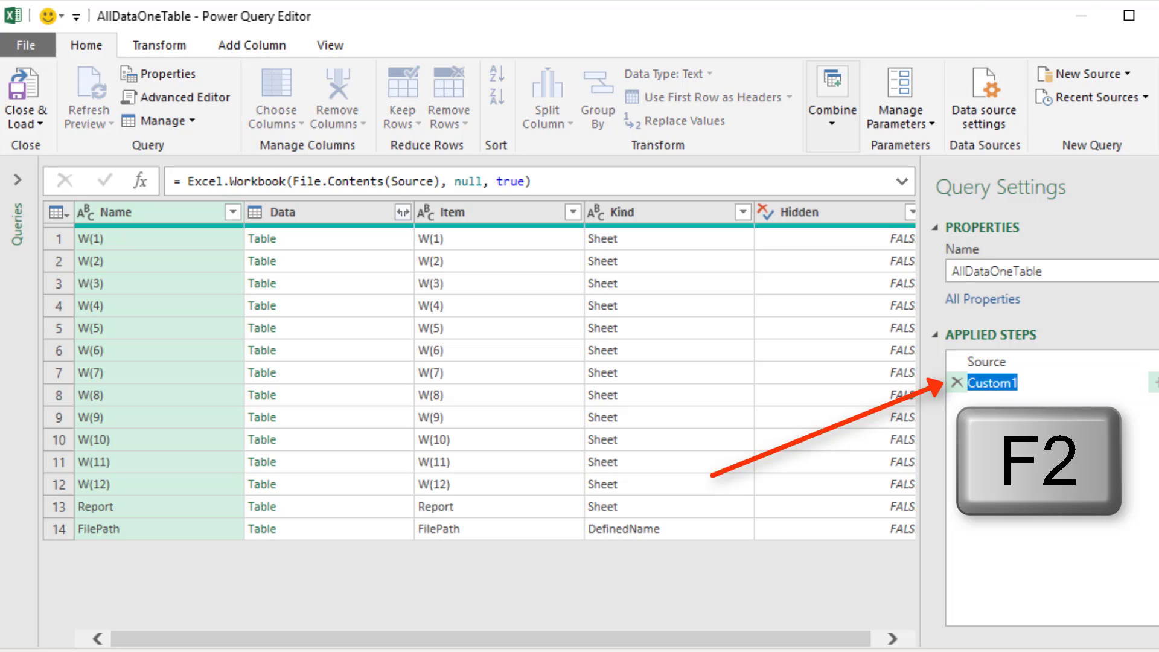
pyautogui.write('ExtractExcelObjects')
pyautogui.press('Return')
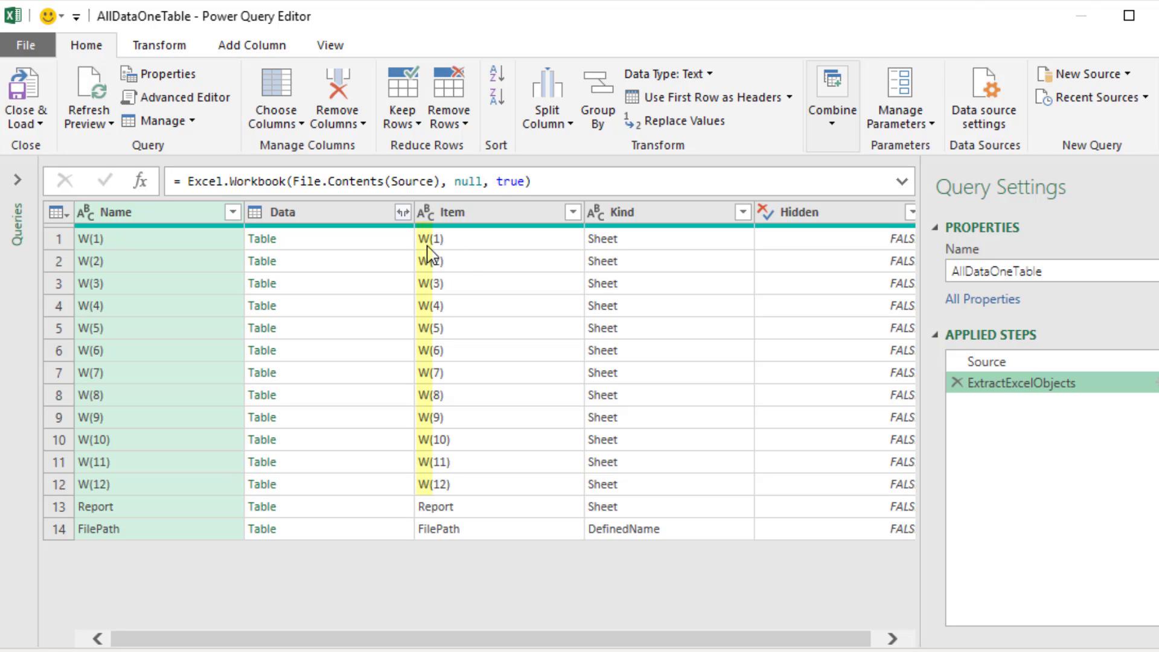
# - Filter the Item column to keep only rows whose text begins with W
pyautogui.click(574, 212)
pyautogui.click(574, 212)
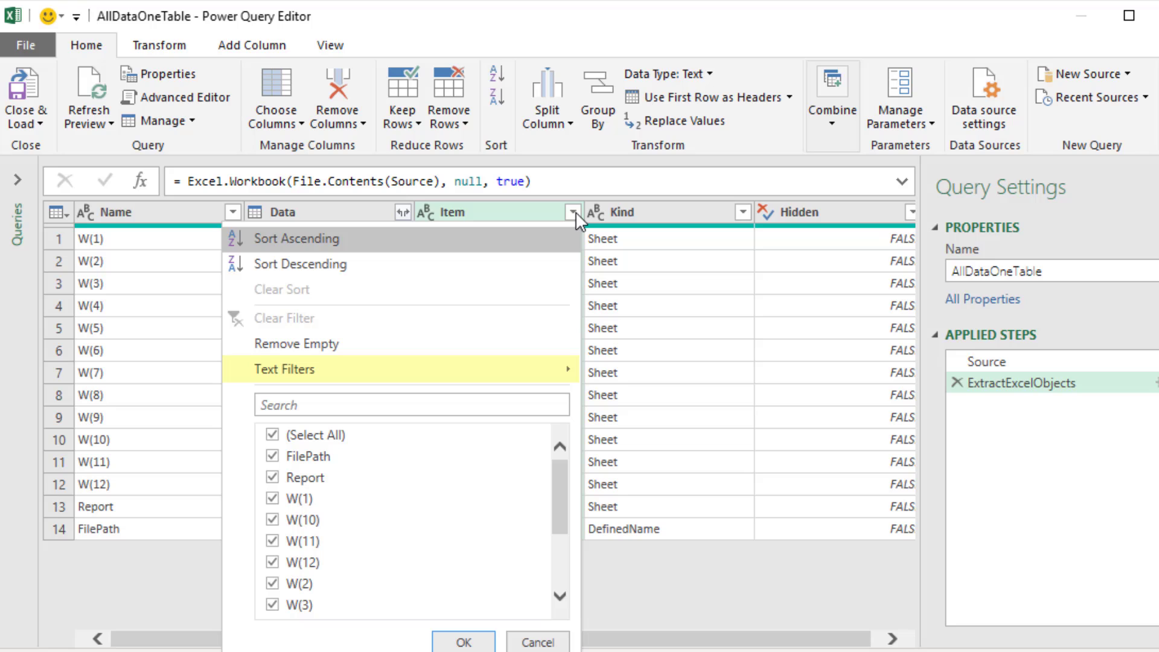
pyautogui.moveTo(429, 370)
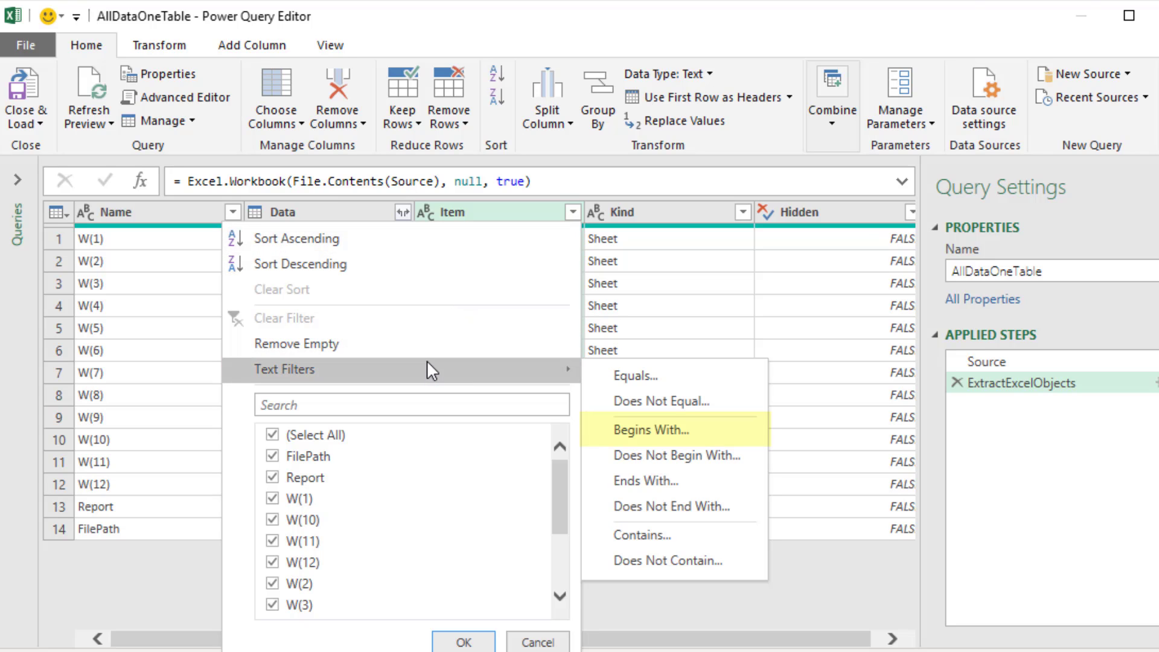
pyautogui.click(664, 438)
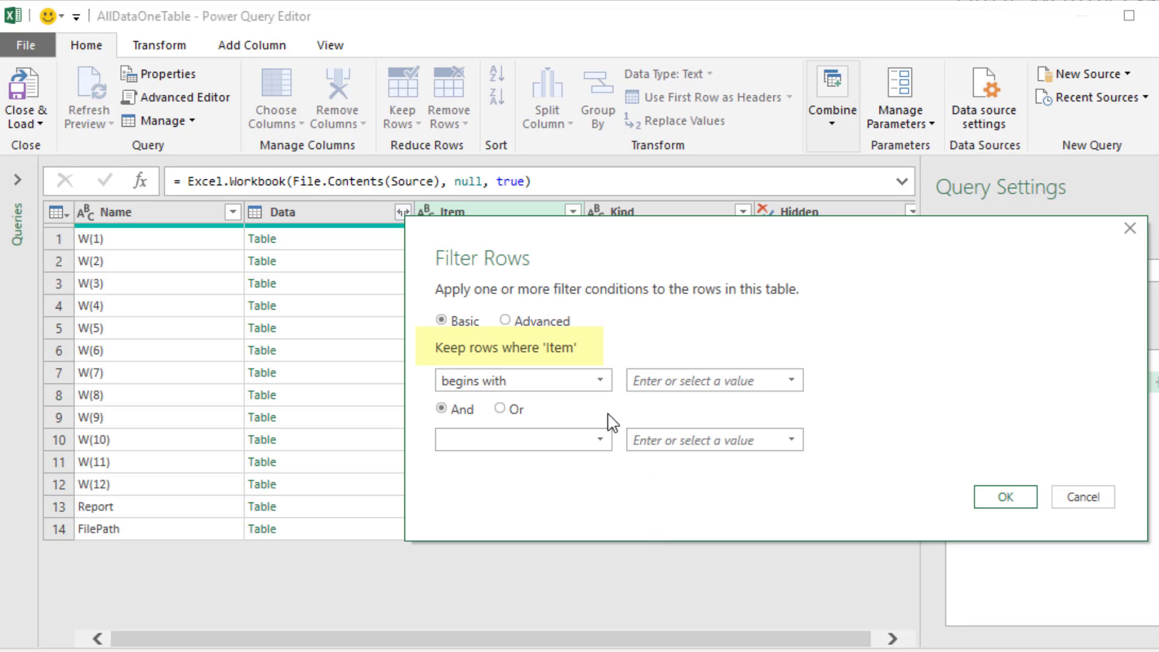
pyautogui.click(662, 385)
pyautogui.write('W')
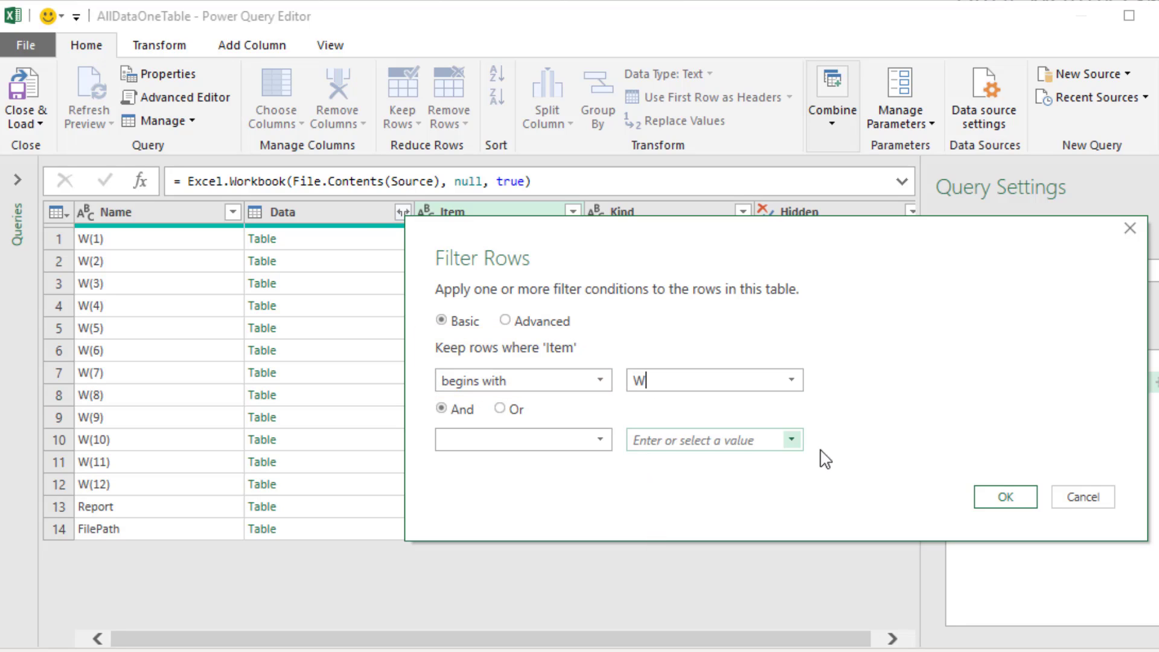
pyautogui.click(1026, 499)
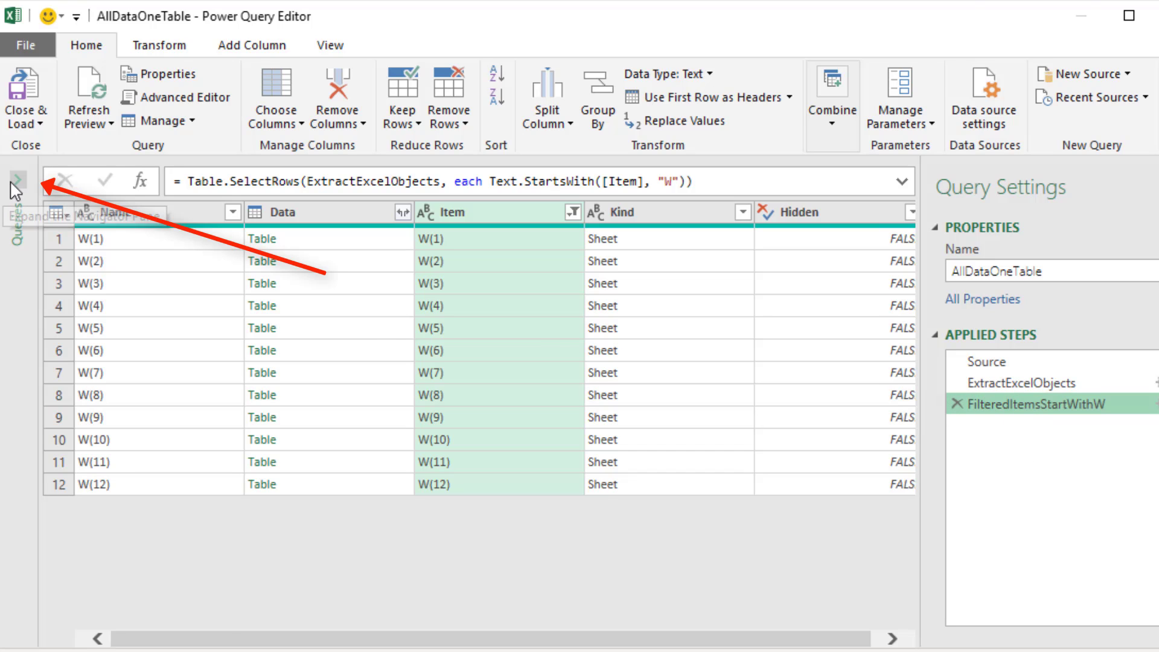
# - Show the query list, preview the W(1) table, and load the AllDataInOneTable query to the workbook as a connection only
pyautogui.click(17, 180)
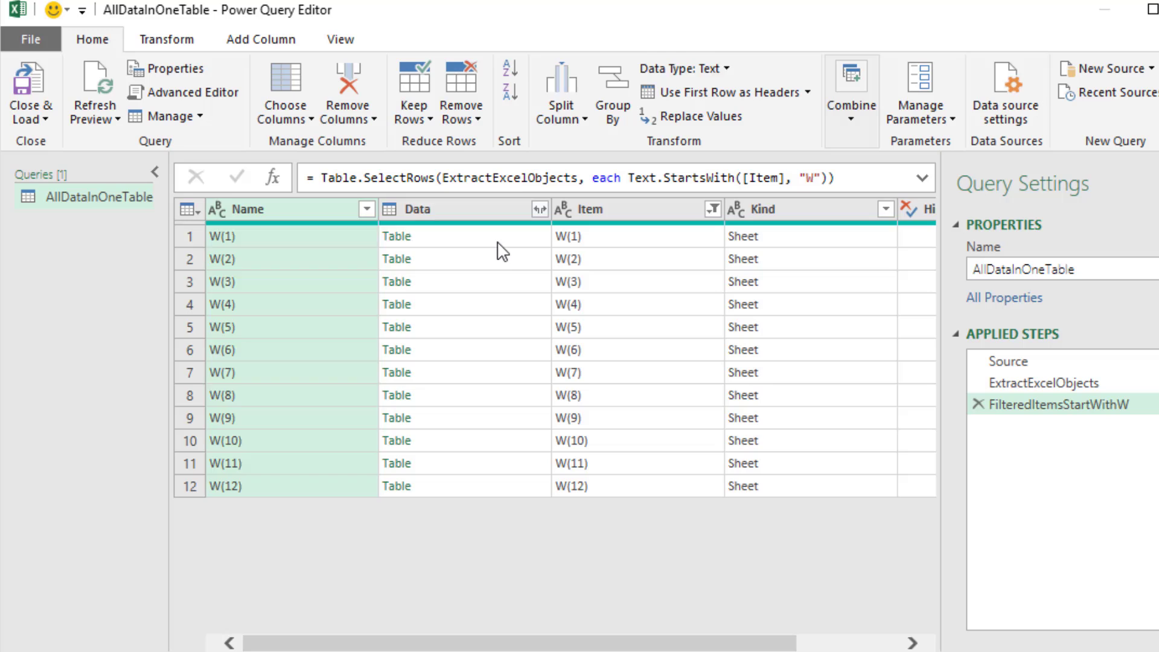
pyautogui.click(462, 233)
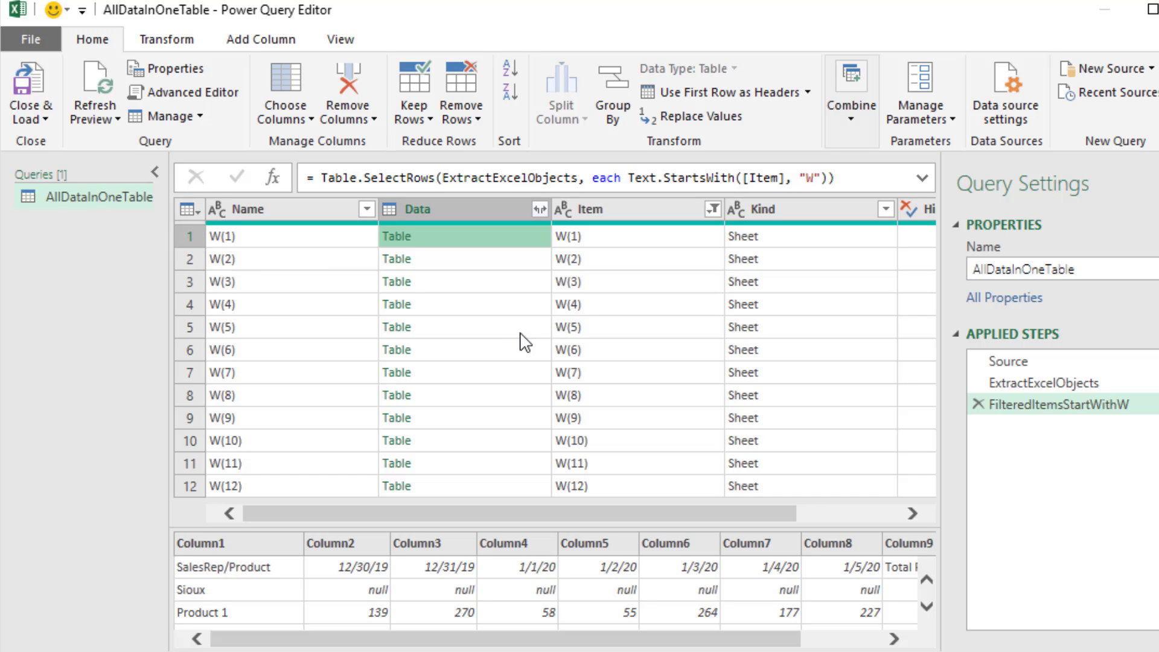
pyautogui.click(43, 118)
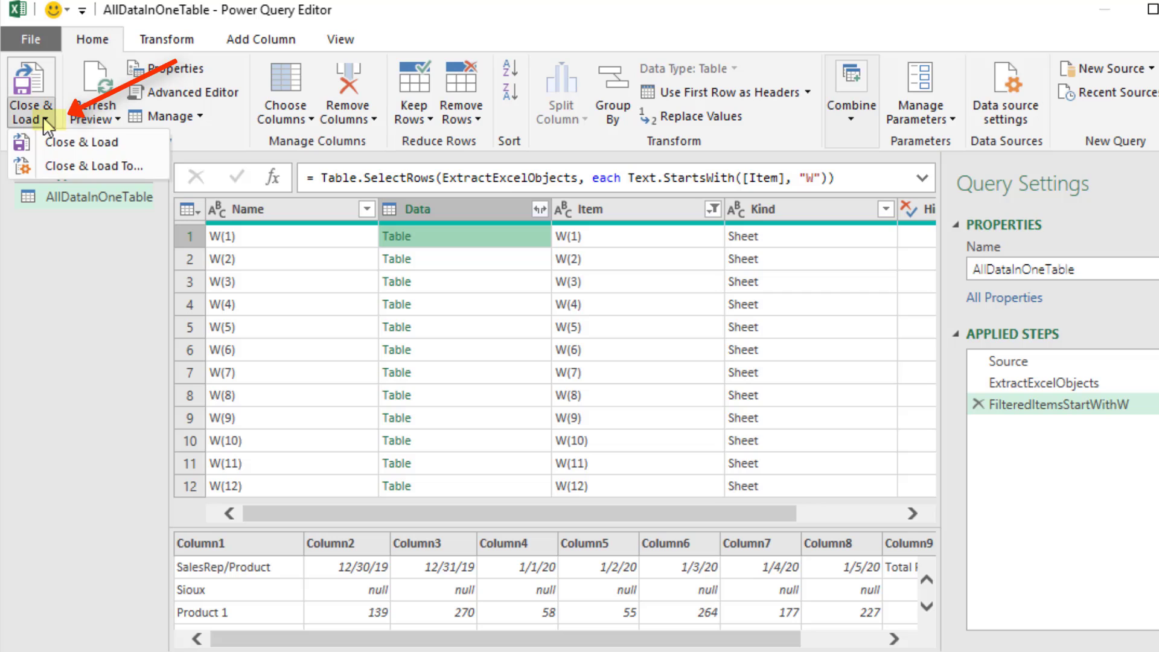
pyautogui.click(56, 158)
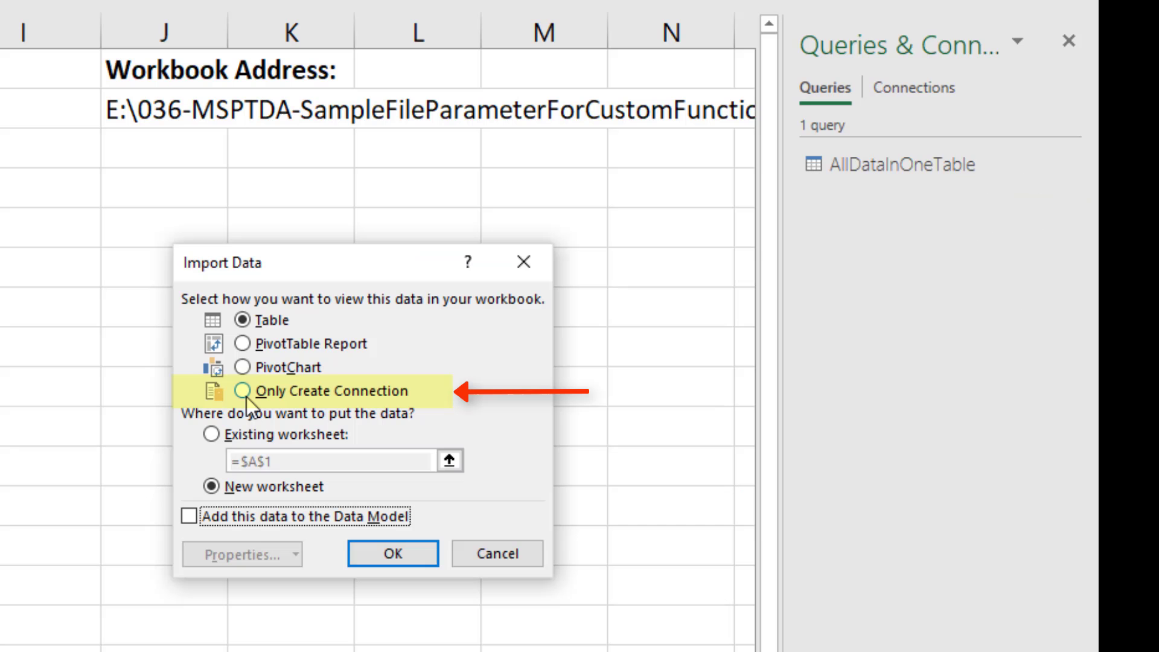
pyautogui.click(247, 397)
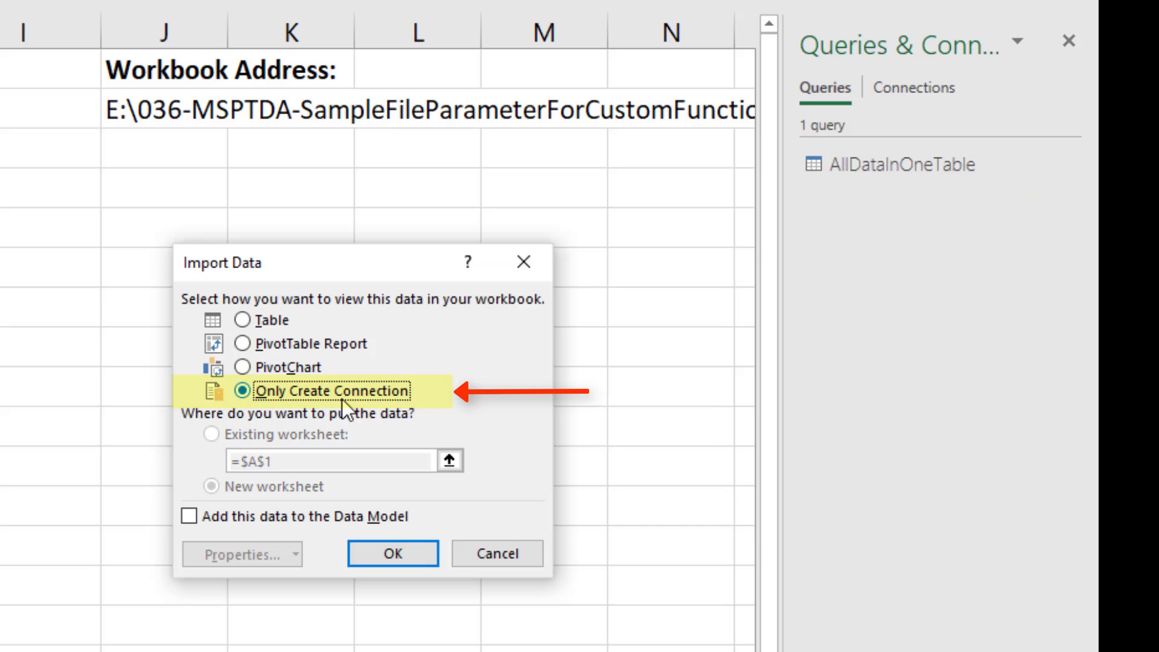
pyautogui.click(423, 559)
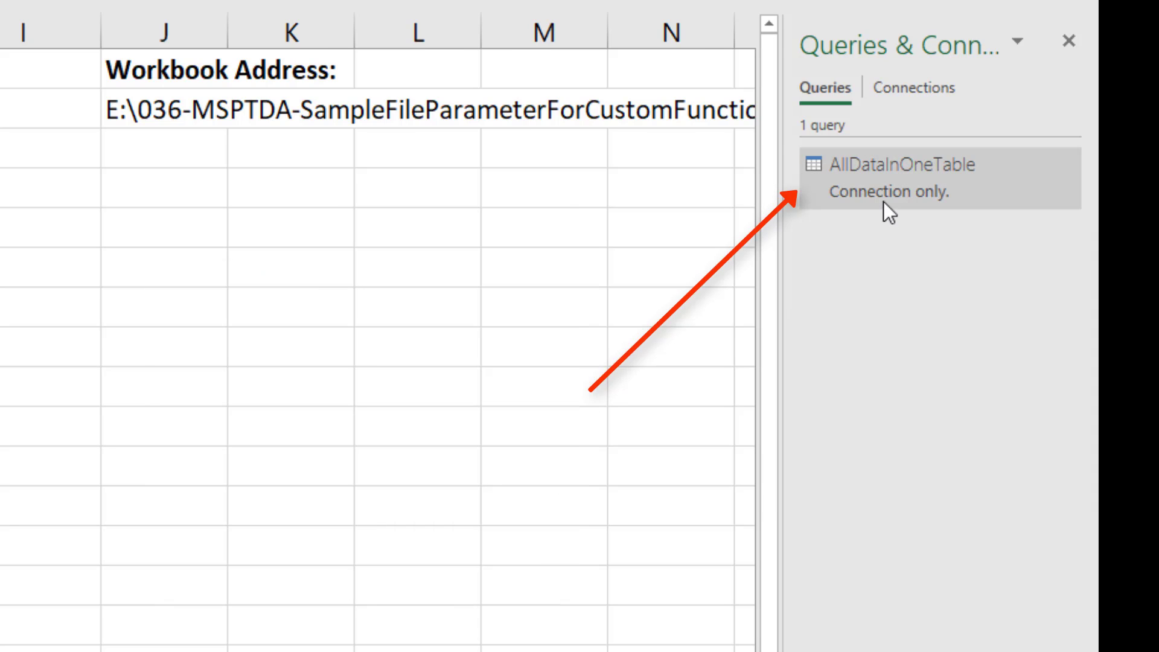
# - Reopen the AllDataInOneTable query for editing in the Power Query Editor
pyautogui.moveTo(888, 190)
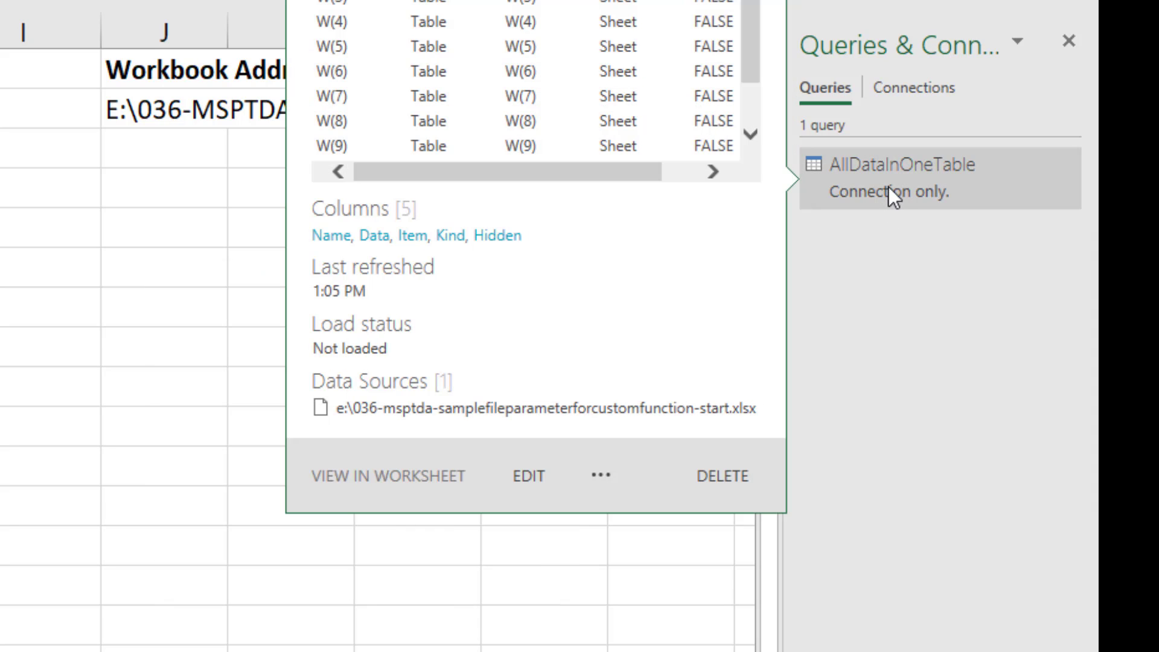
pyautogui.doubleClick(889, 187)
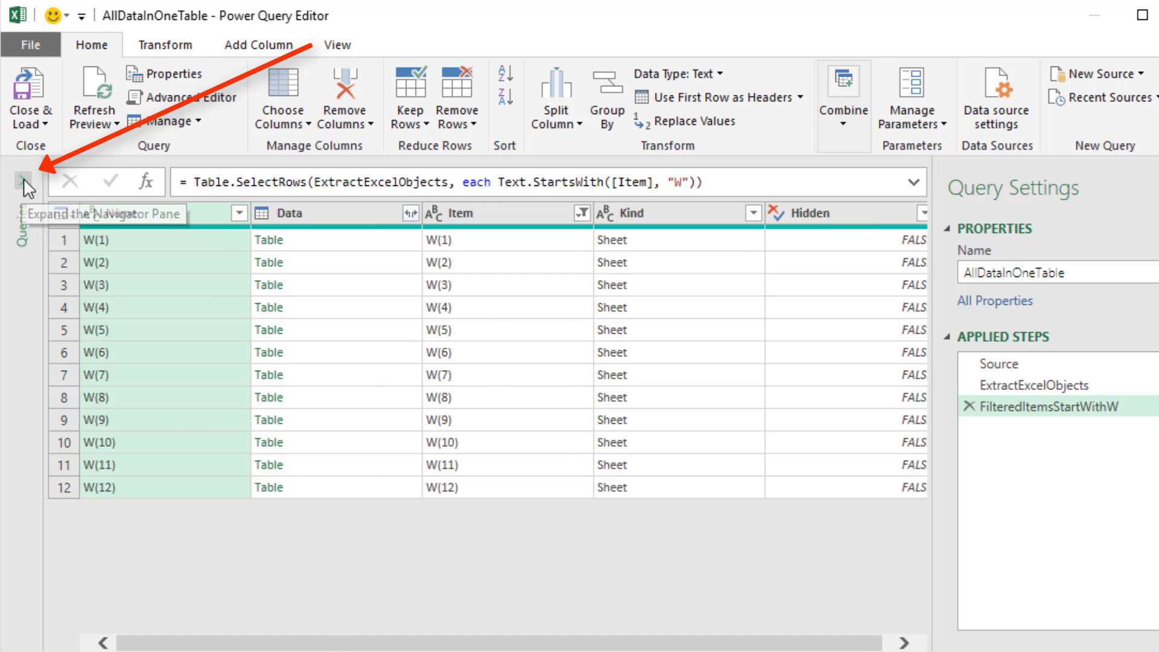
# - Duplicate the AllDataInOneTable query and rename the copy as A01SampleSheet
pyautogui.click(24, 179)
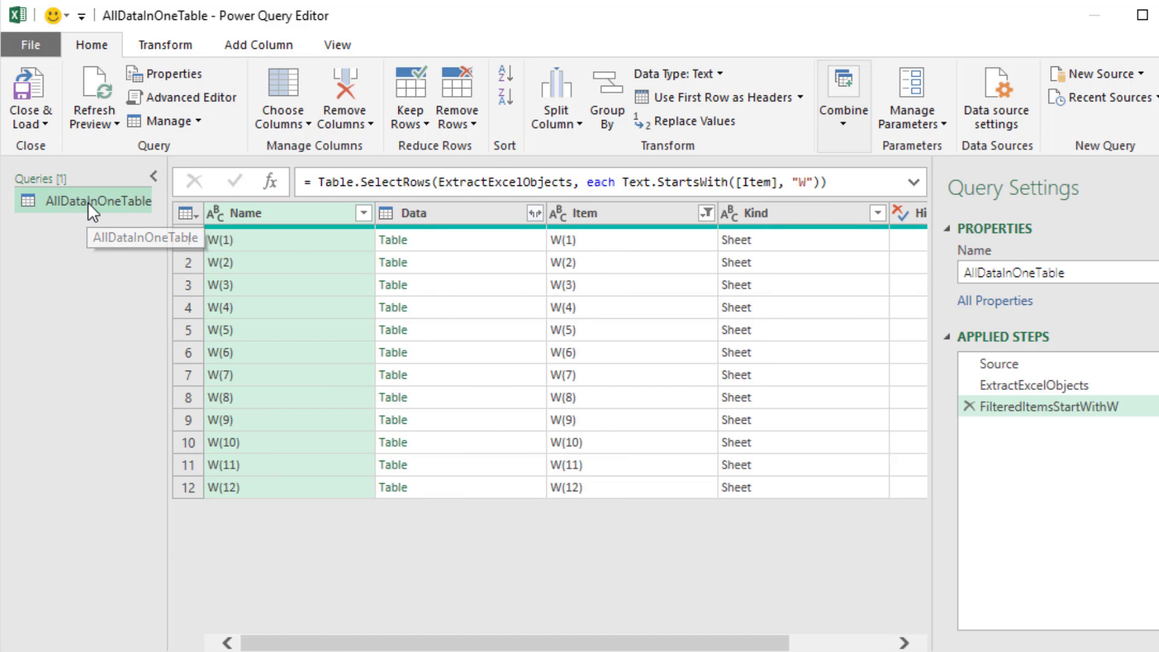
pyautogui.rightClick(88, 202)
pyautogui.click(165, 324)
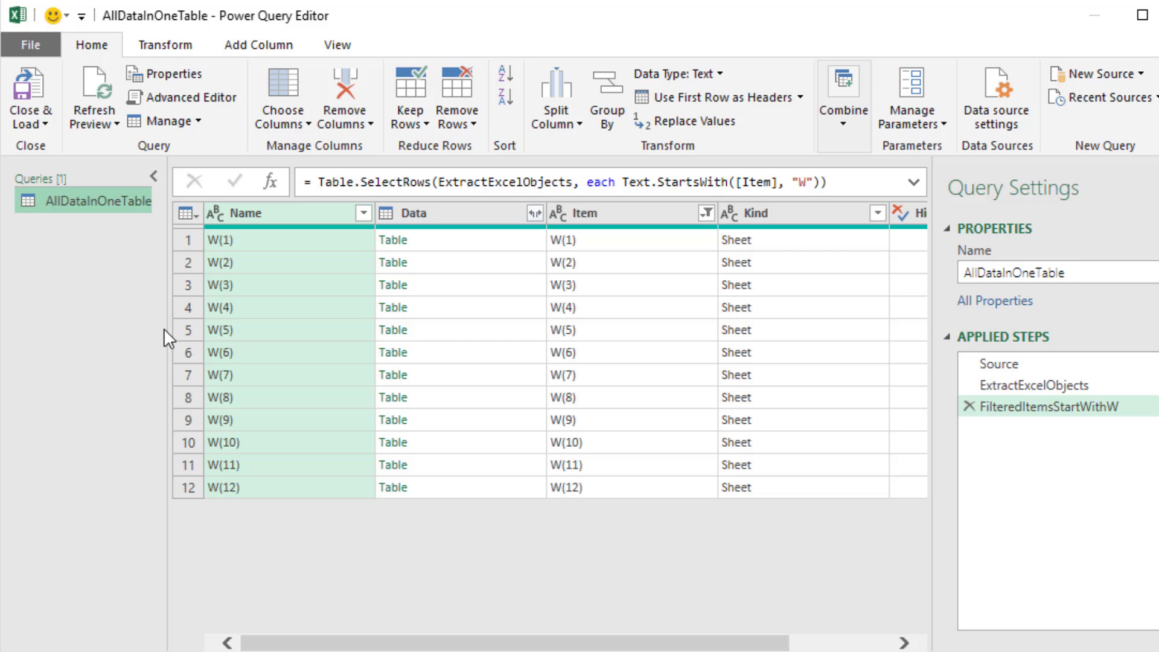
pyautogui.press('F2')
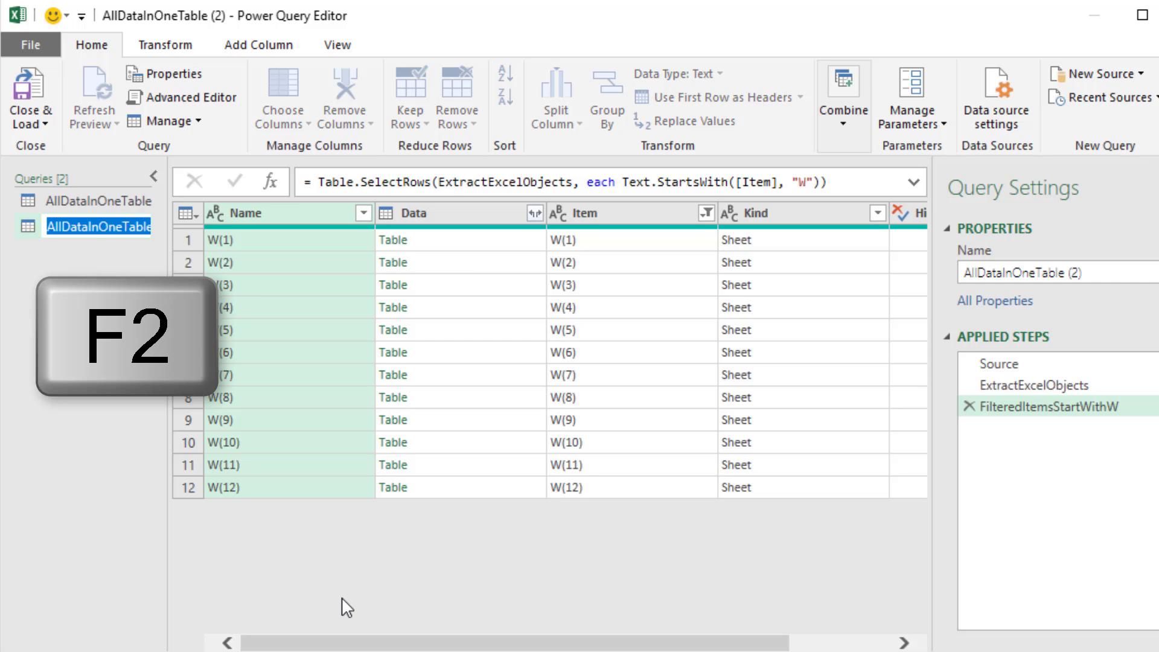
pyautogui.write('A01SampleSheet')
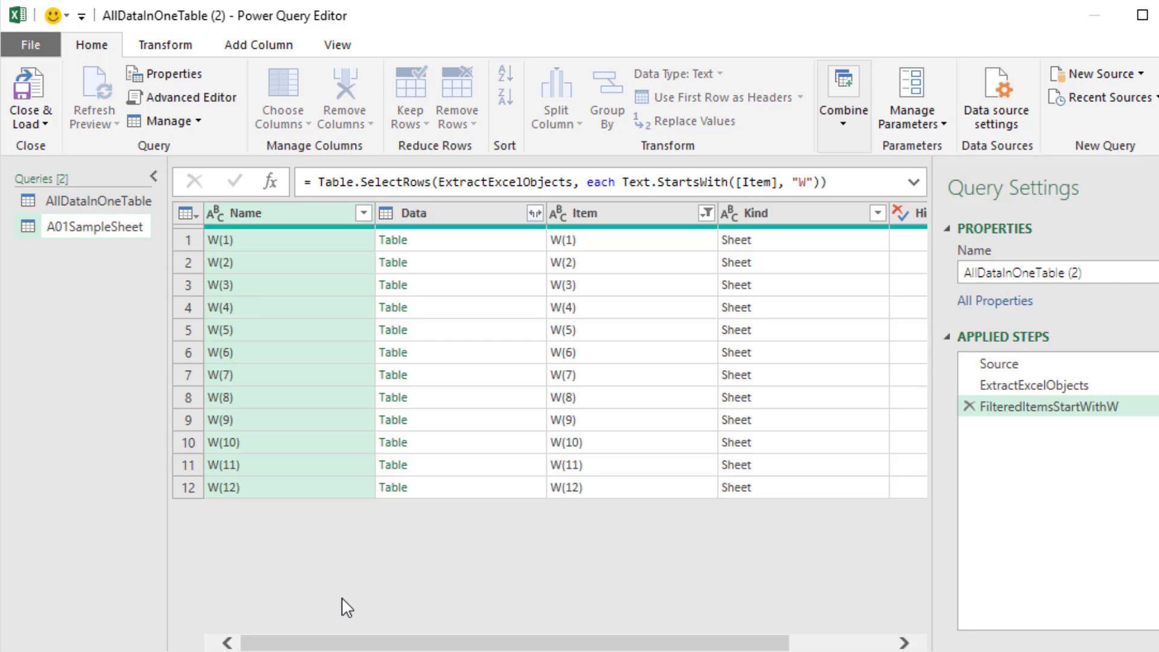
pyautogui.press('Return')
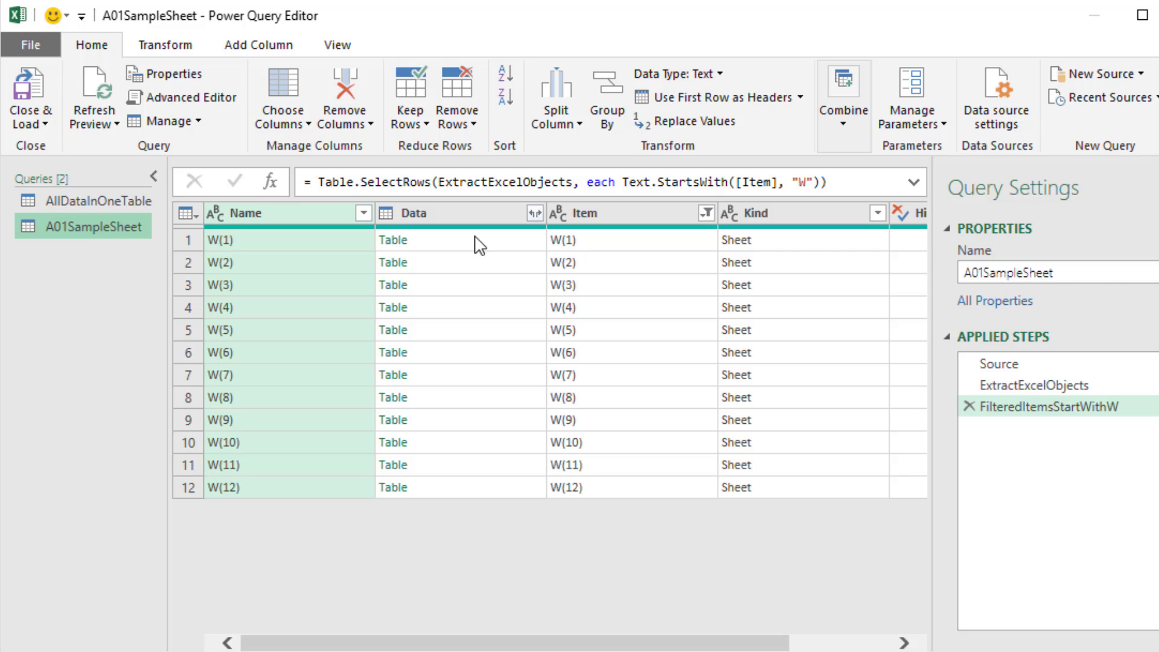
# - Add a GetOneSheet step with the formula = FilteredItemsStartWithW{0}[Data] and delete the automatic Changed Type step
pyautogui.click(272, 182)
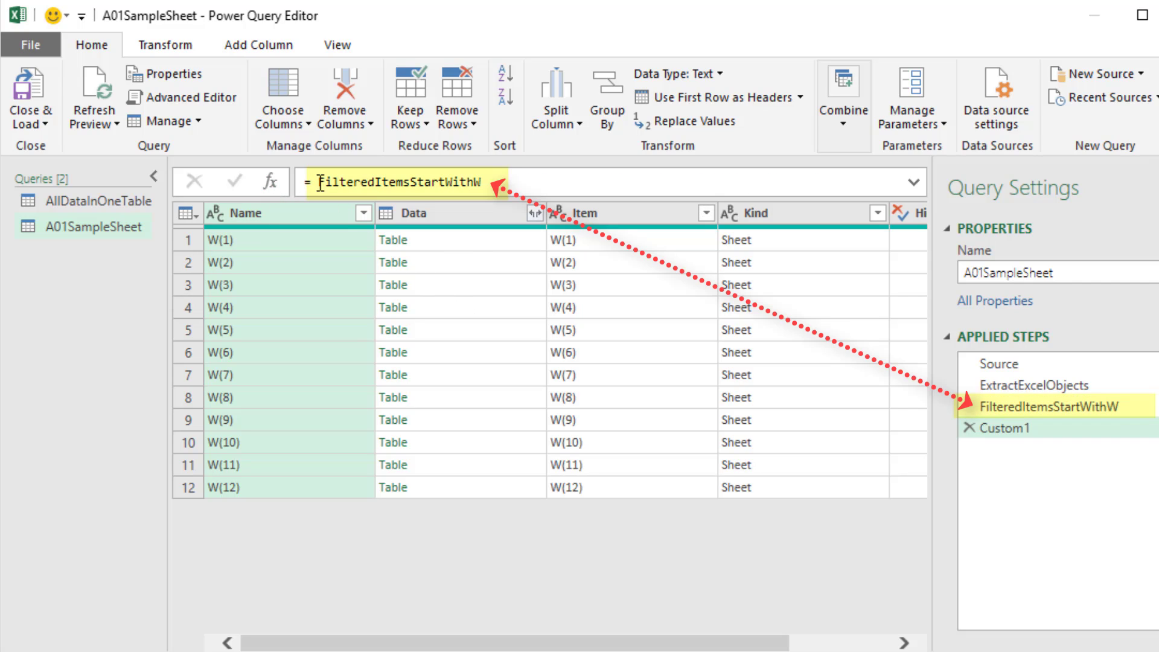
pyautogui.click(524, 182)
pyautogui.write('{0}')
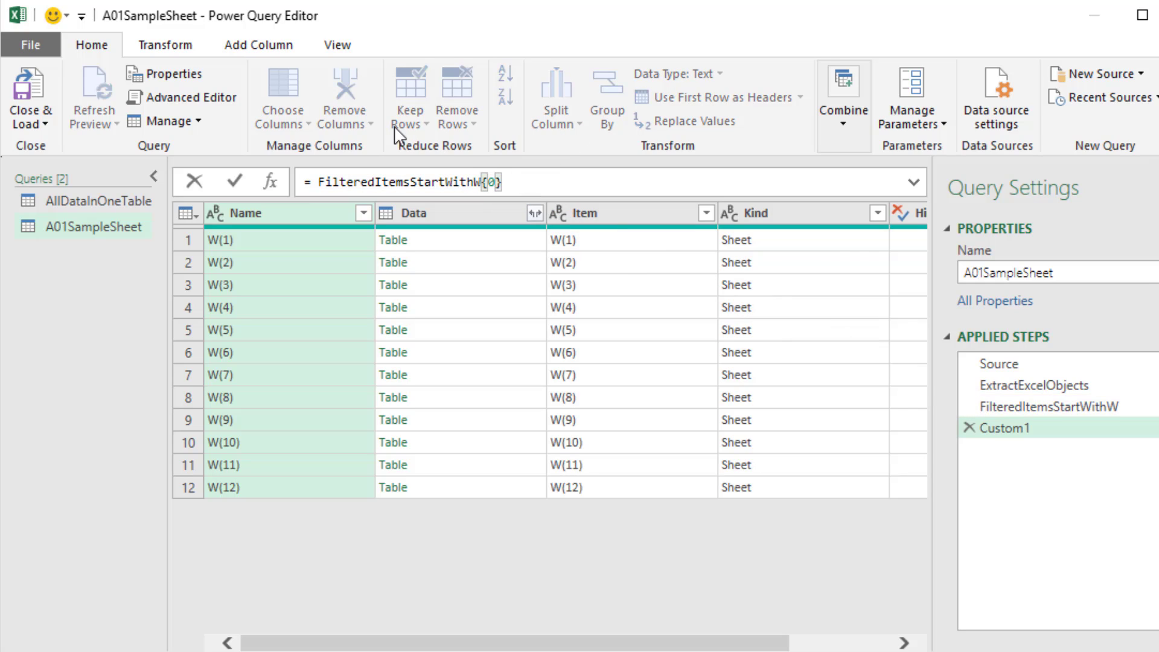
pyautogui.write('[Data')
pyautogui.press('Return')
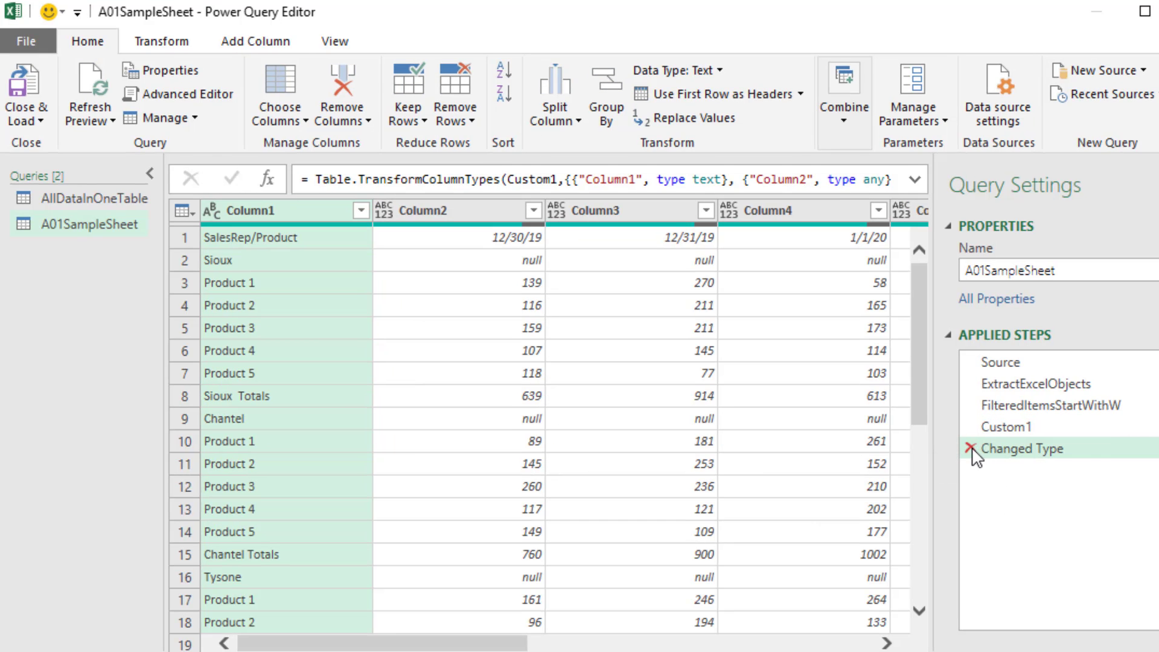
pyautogui.click(971, 449)
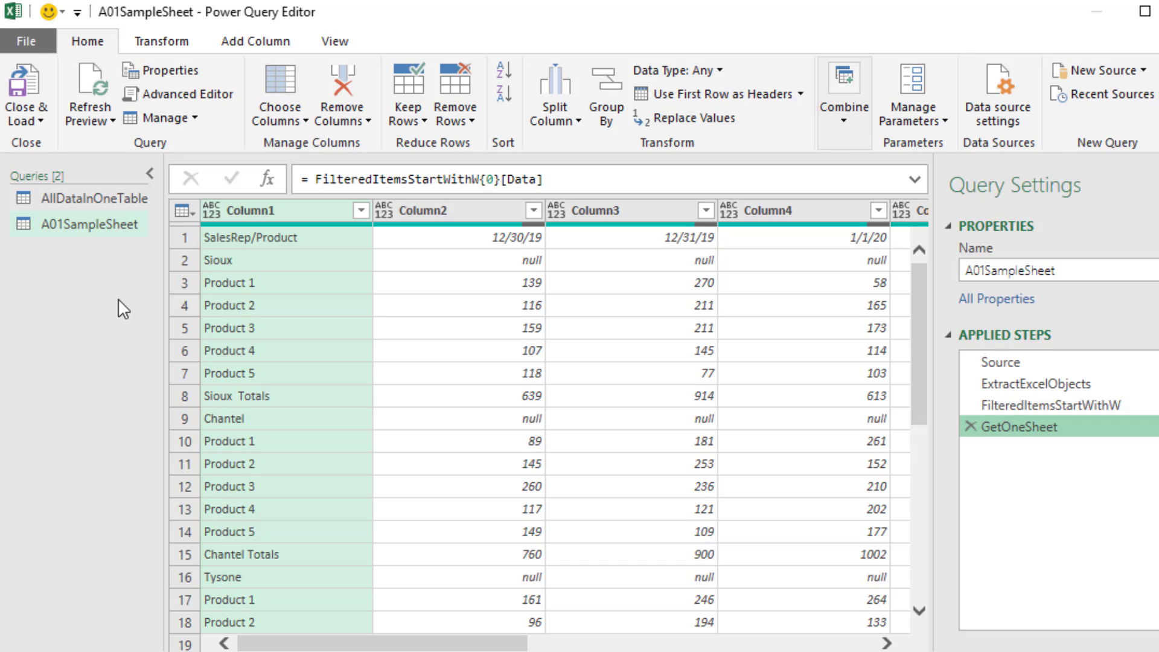
# - Load the A01SampleSheet query to the workbook as a connection only, and reopen it in the Power Query Editor
pyautogui.click(38, 120)
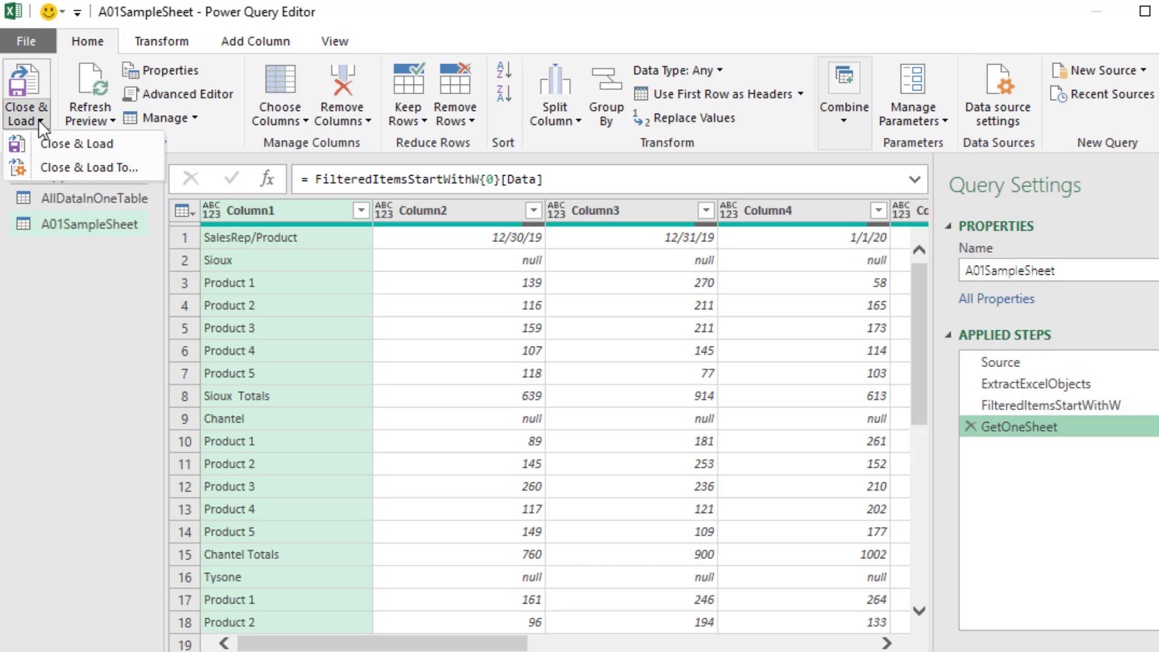
pyautogui.click(70, 169)
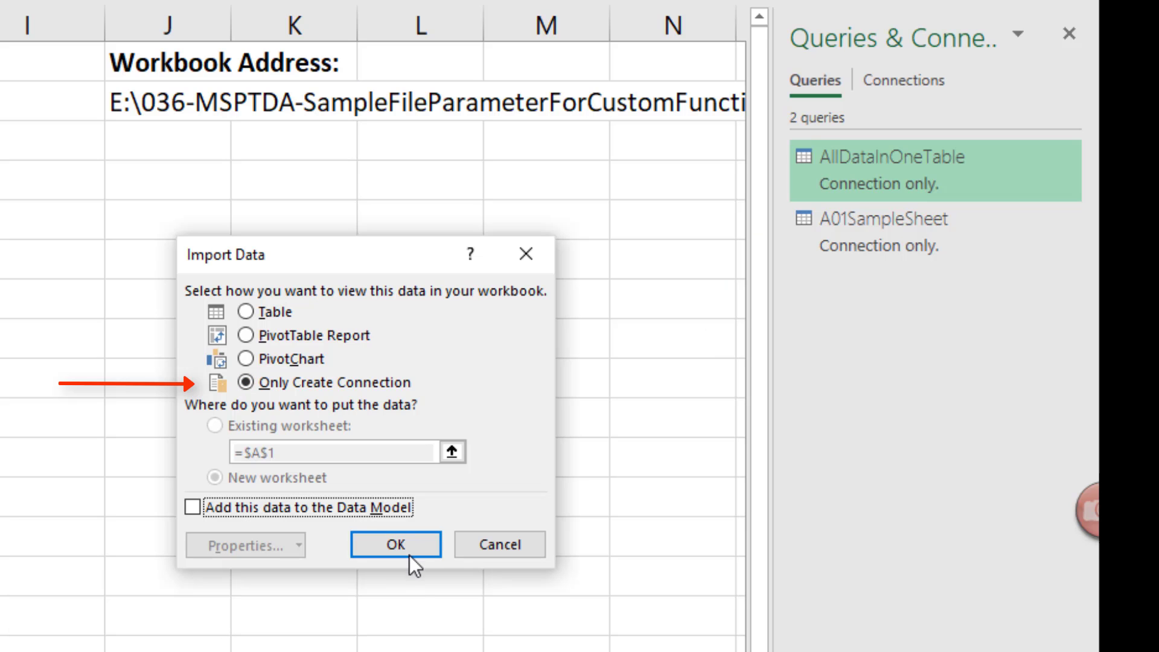
pyautogui.click(411, 550)
pyautogui.doubleClick(887, 244)
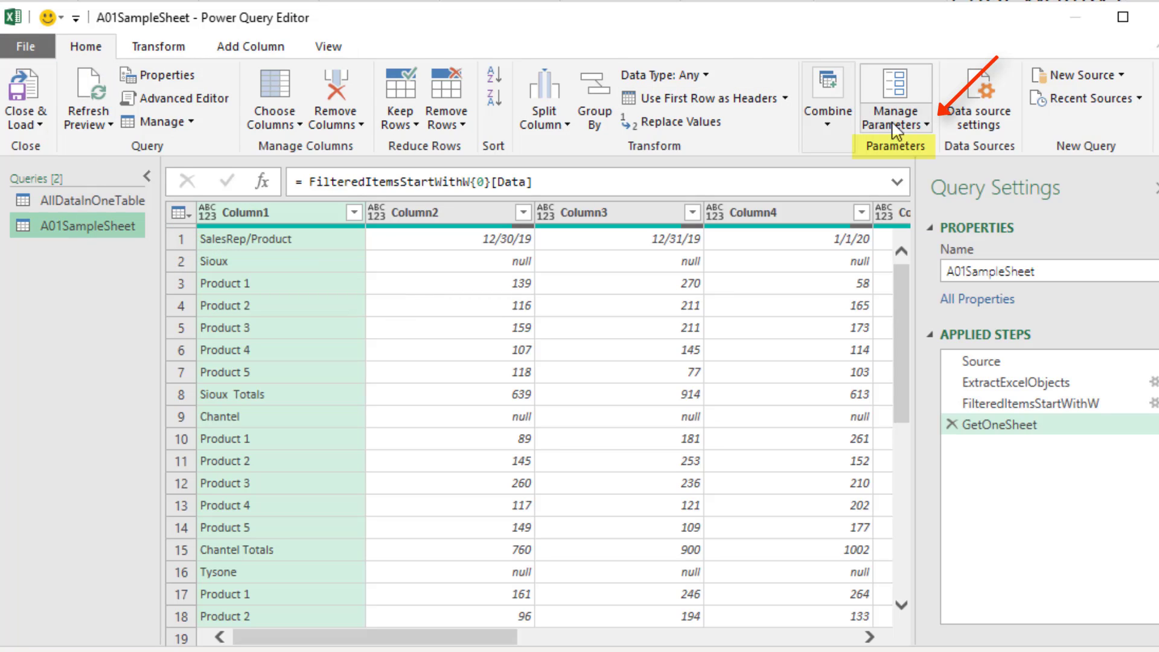
# - Start a new parameter named B02Parameter and paste in the description of the sample file parameter for the custom function
pyautogui.click(927, 125)
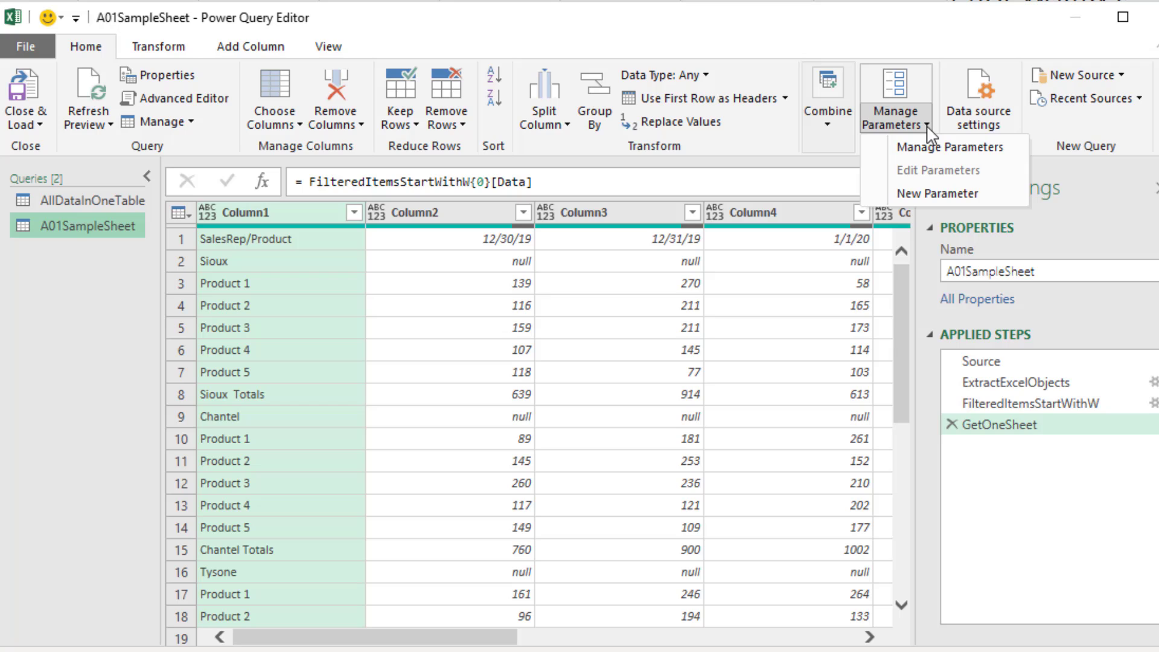
pyautogui.click(927, 193)
pyautogui.press('BackSpace')
pyautogui.click(481, 109)
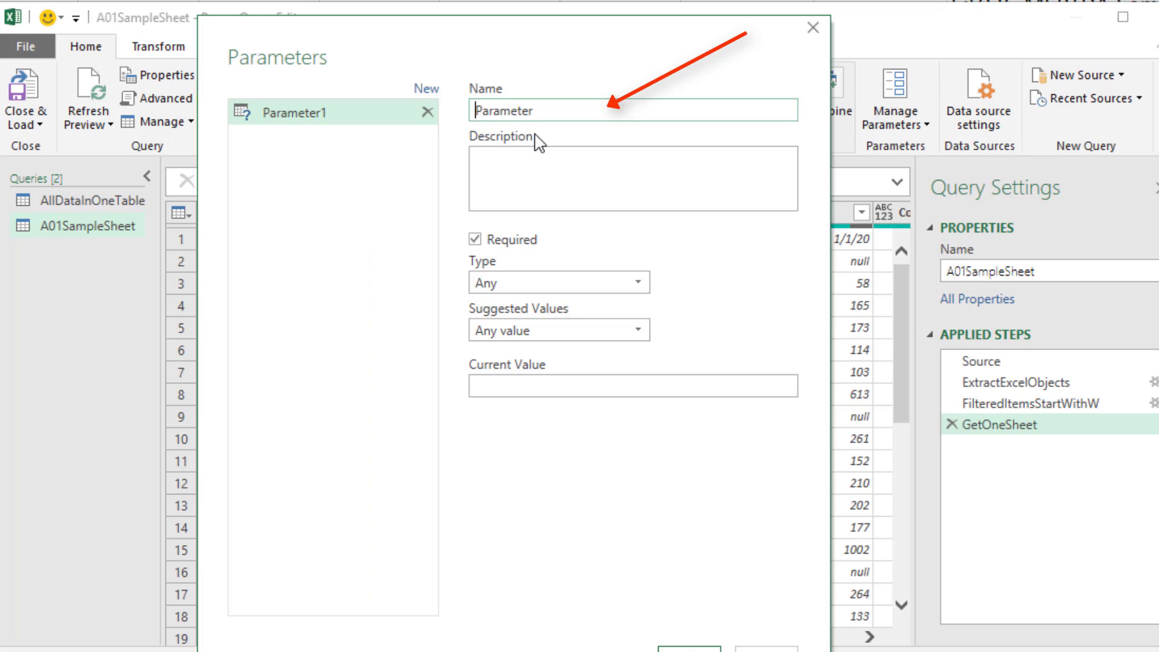
pyautogui.write('B02')
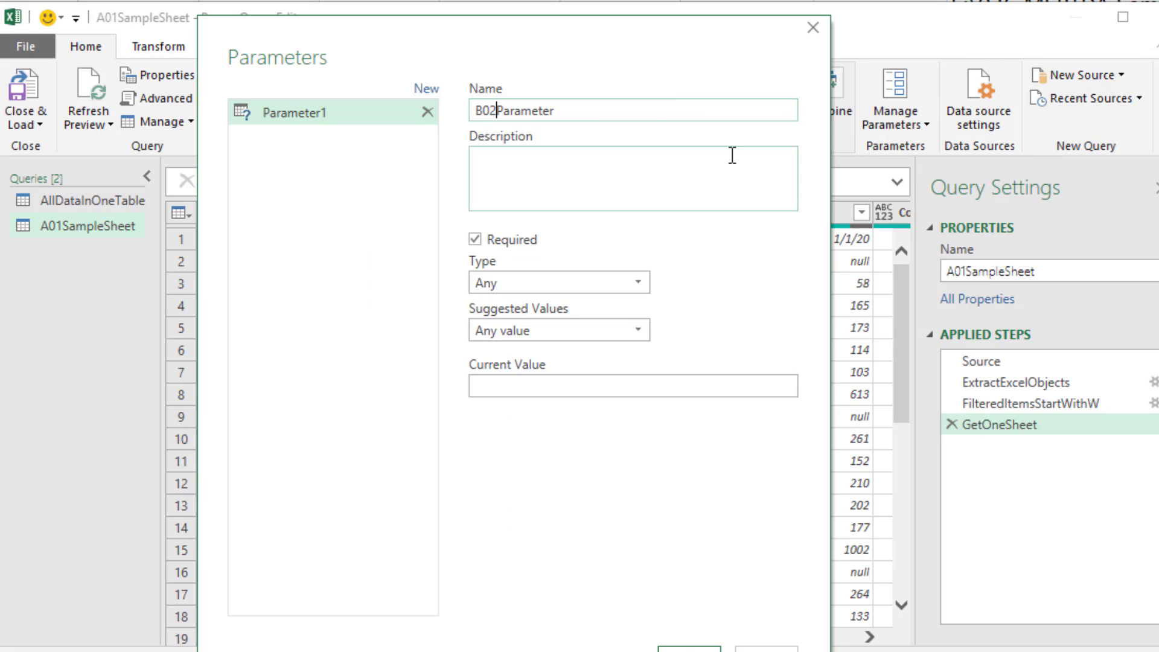
pyautogui.click(600, 167)
pyautogui.hotkey('ctrl', 'v')
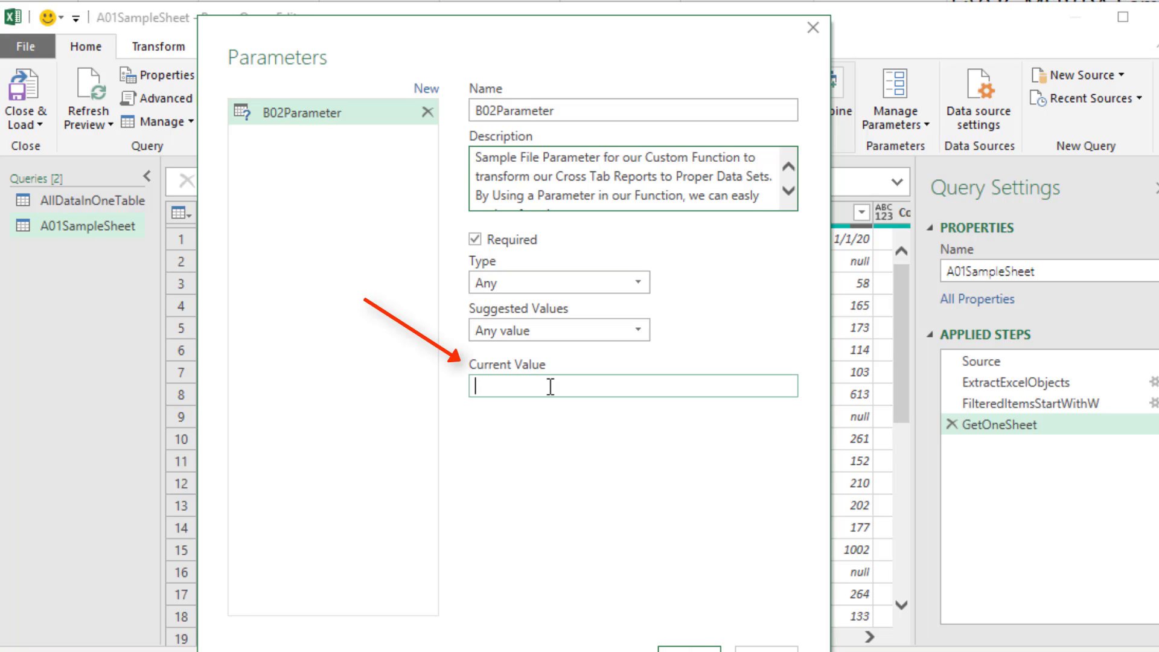
# - Set the parameter's current value to A01SampleSheet and create the parameter
pyautogui.click(589, 385)
pyautogui.write('A01SampleSheet')
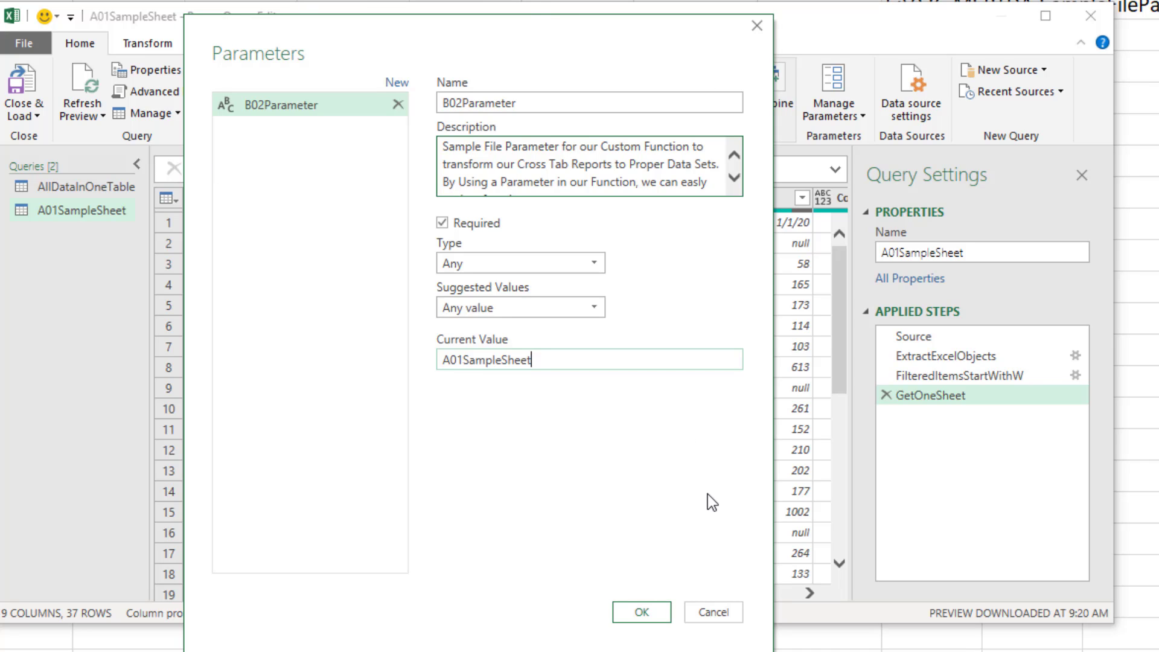
pyautogui.click(667, 611)
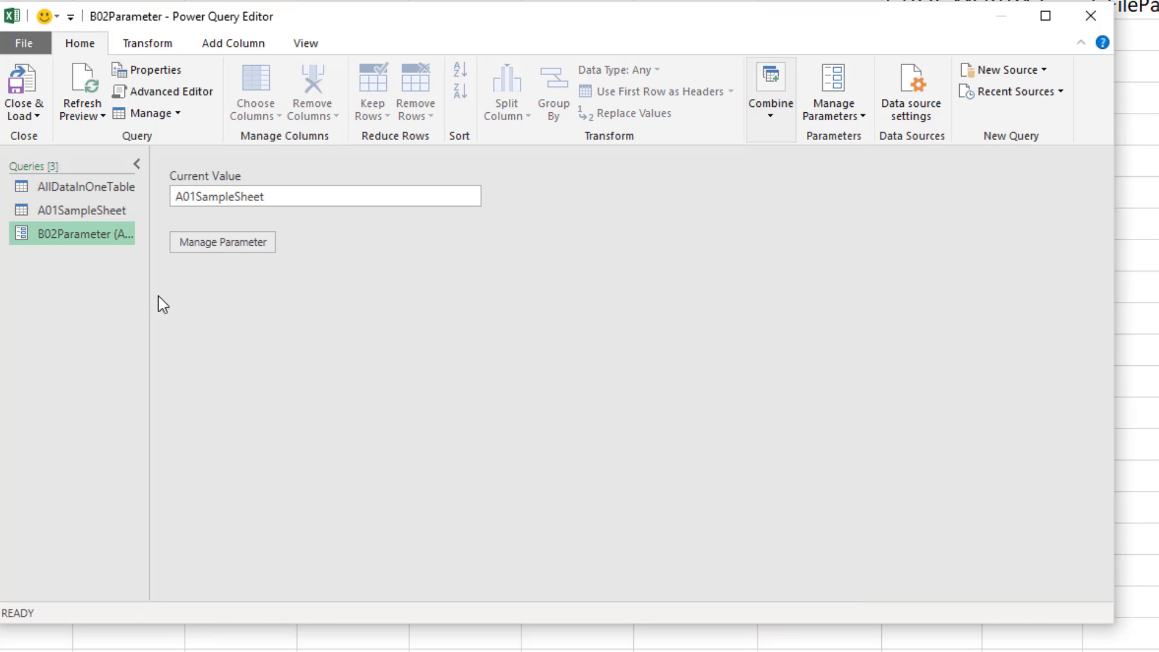
# - Open B02Parameter's code in the Advanced Editor and remove the quotation marks around A01SampleSheet
pyautogui.moveTo(146, 295); pyautogui.dragTo(209, 298)
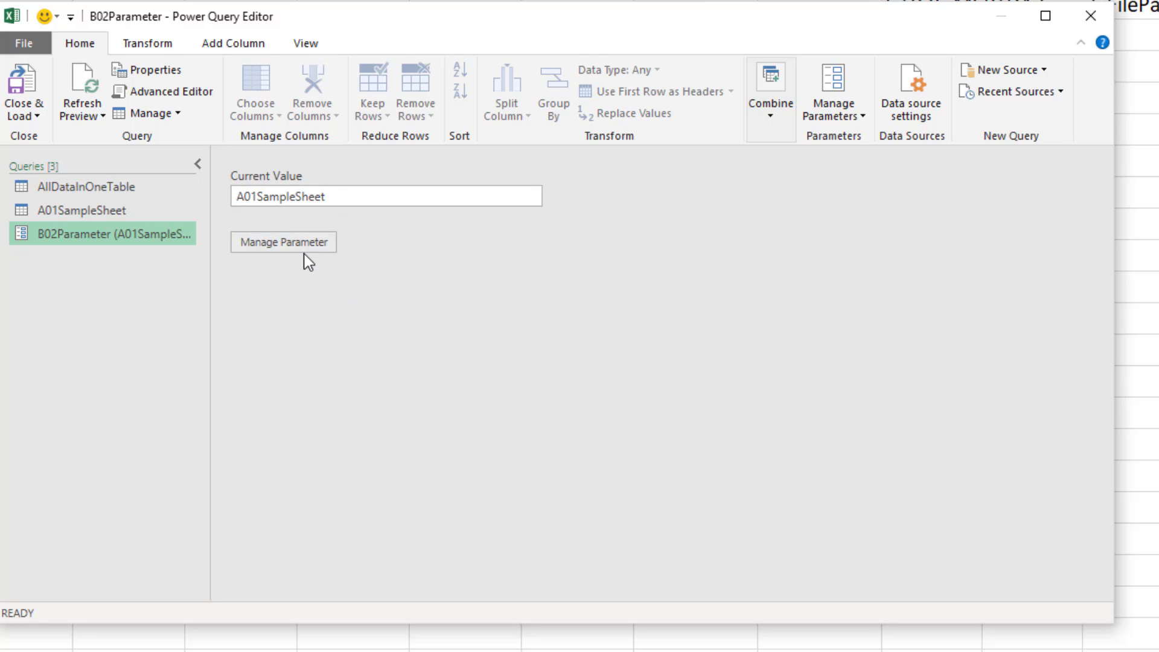
pyautogui.rightClick(125, 239)
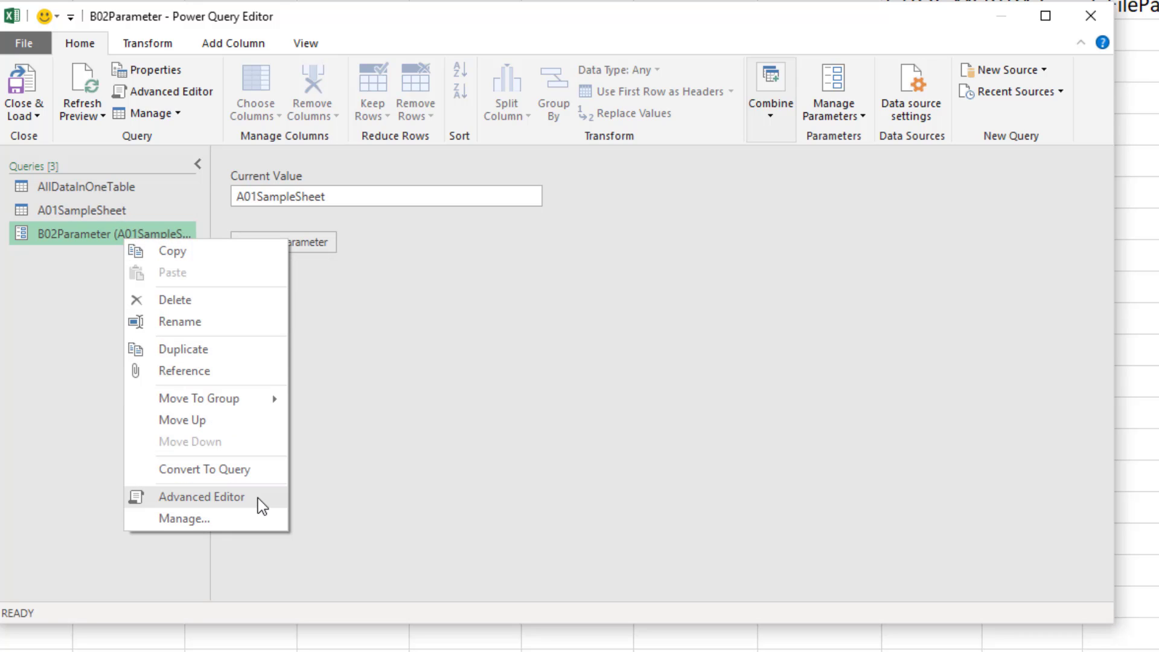
pyautogui.click(202, 496)
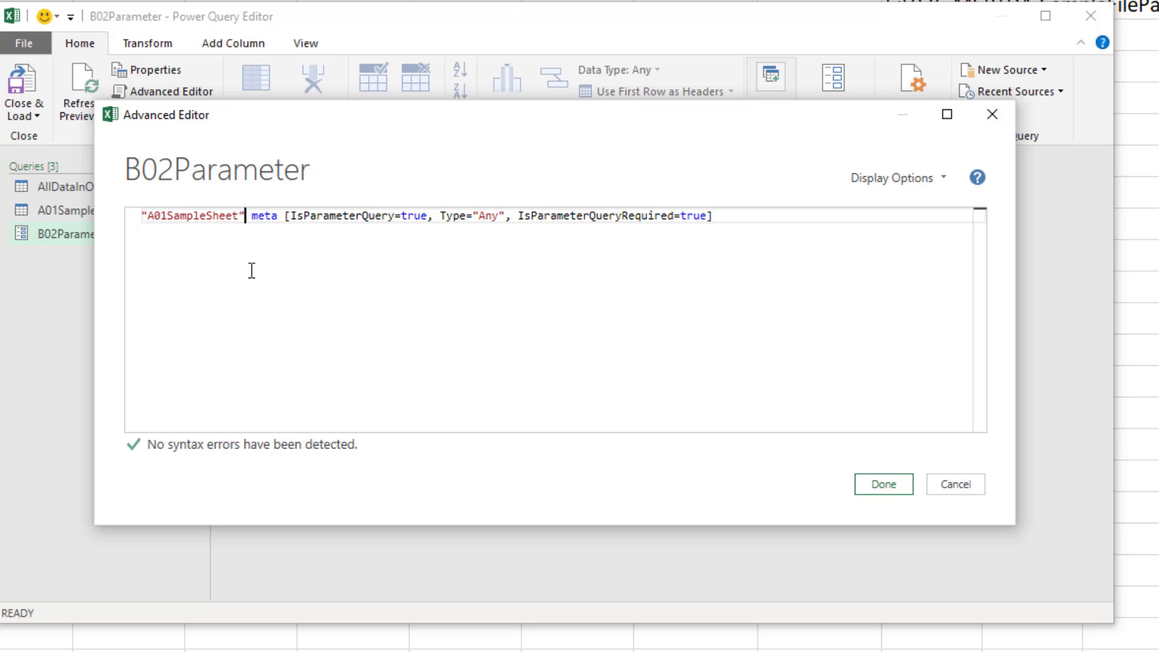
pyautogui.press('BackSpace')
pyautogui.click(147, 215)
pyautogui.press('BackSpace')
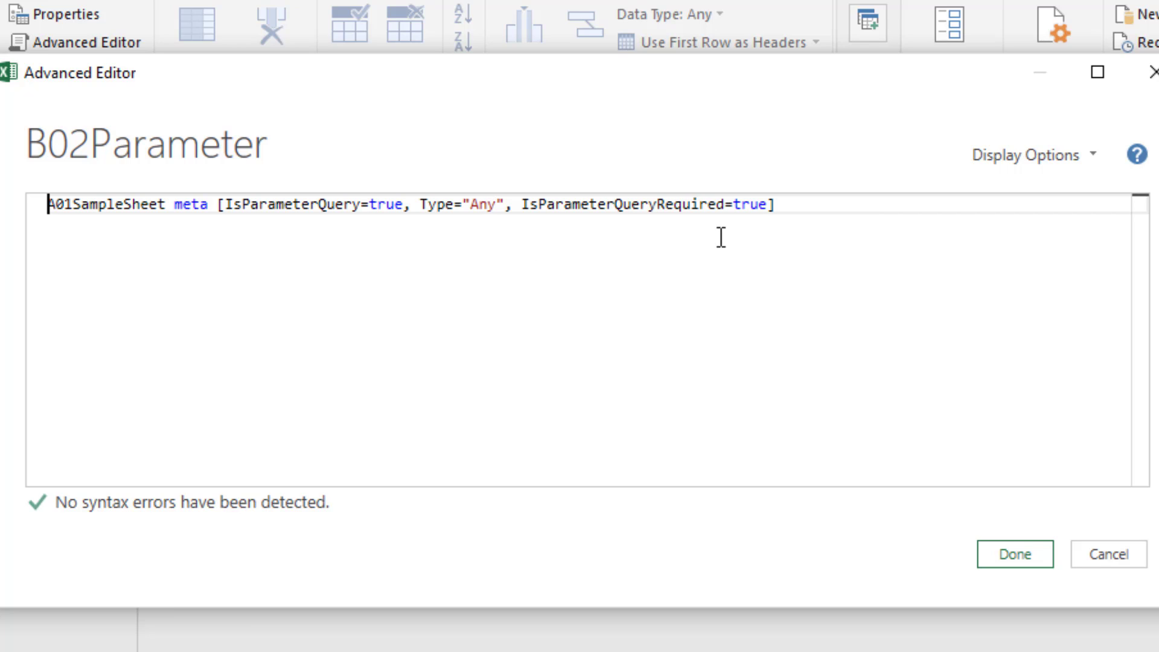
# - Insert BinaryIdentifier="A01SampleSheet" before Type in B02Parameter's meta record and apply the edited code
pyautogui.click(421, 210)
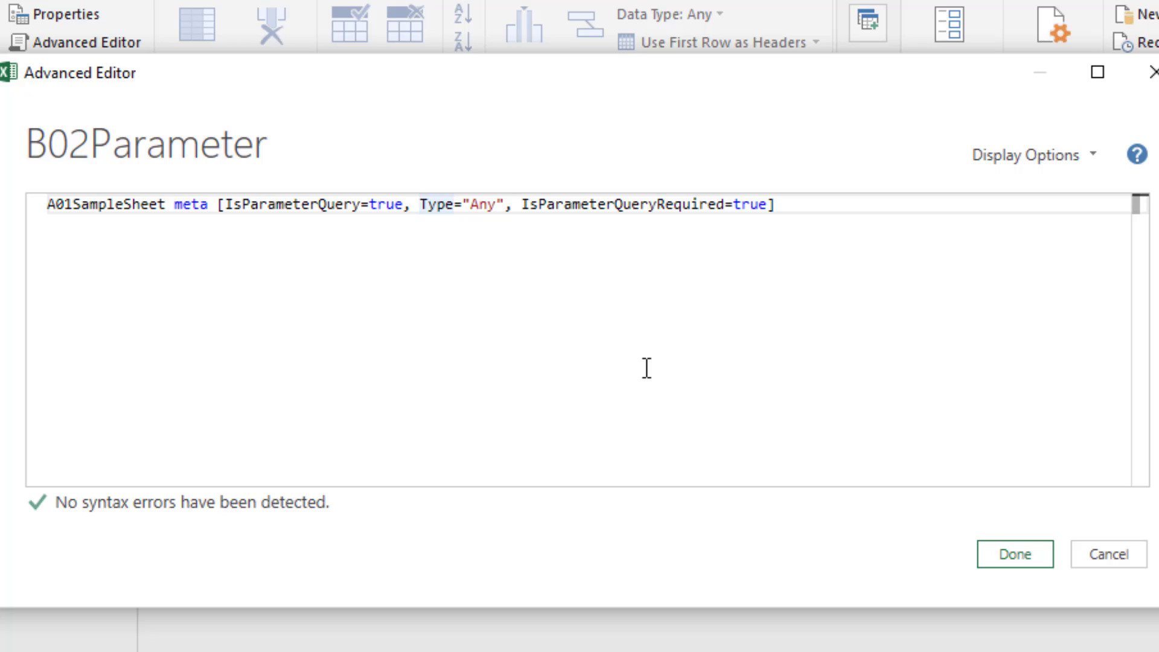
pyautogui.write('BinaryIdentife')
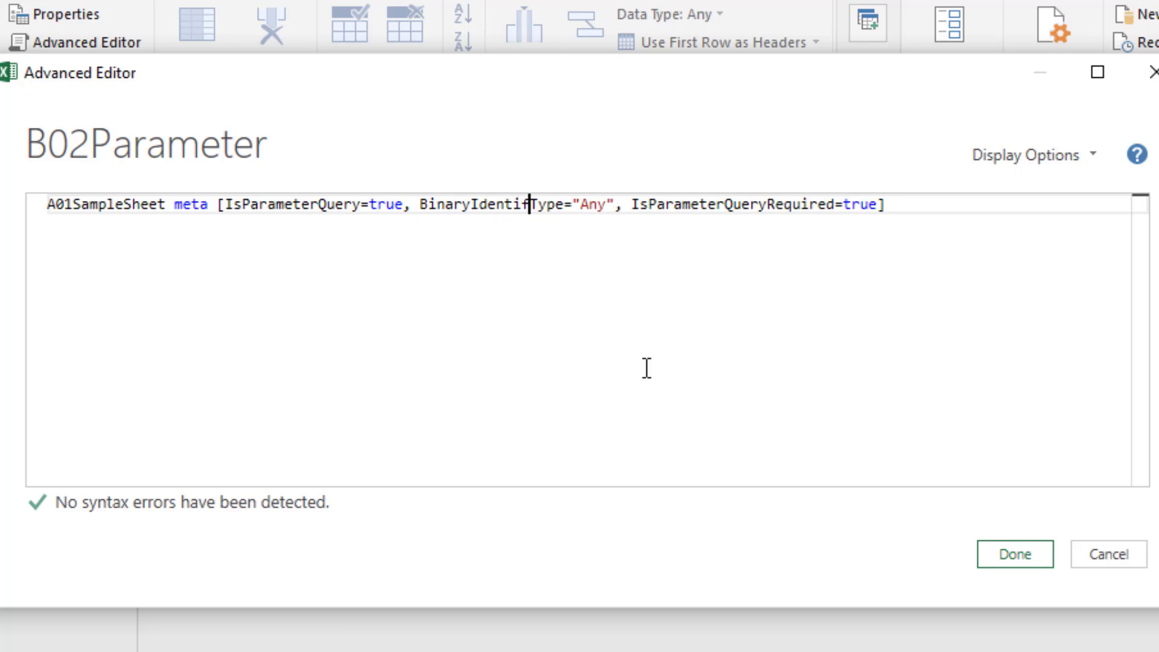
pyautogui.write('r=')
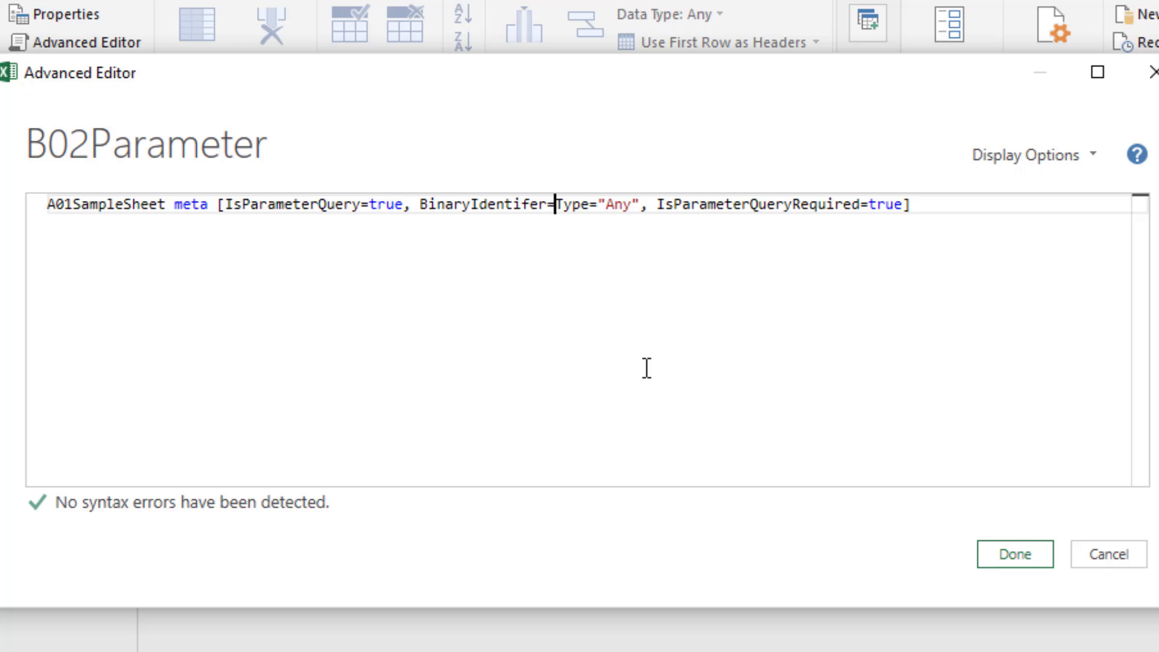
pyautogui.write('"A01SampleSheet')
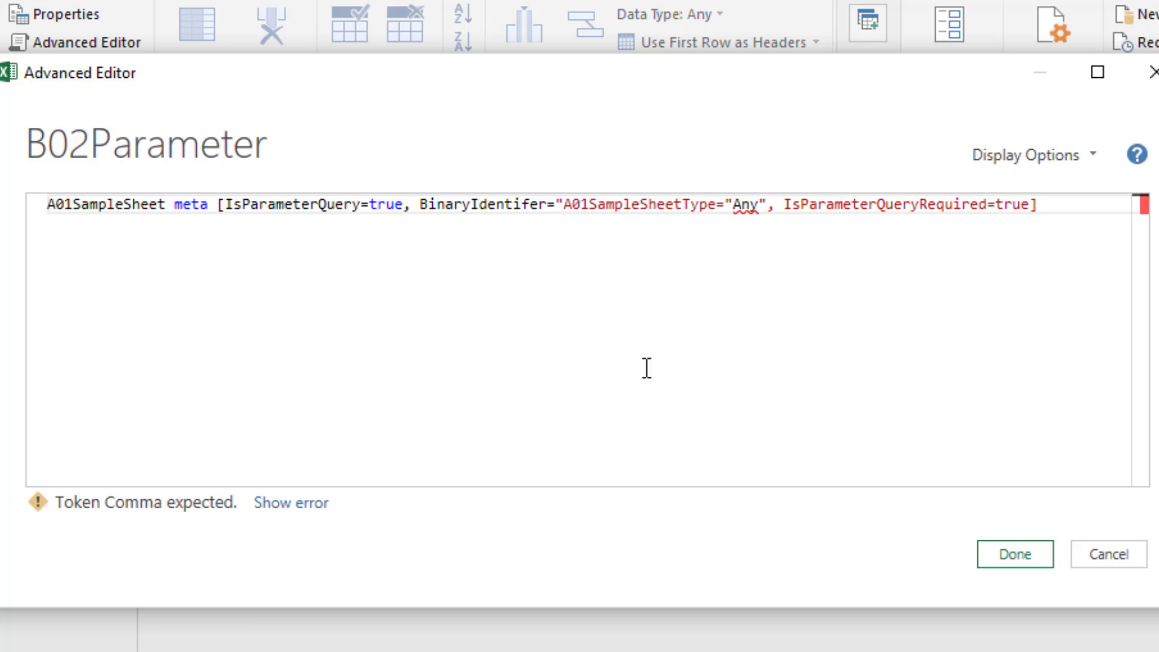
pyautogui.write('",')
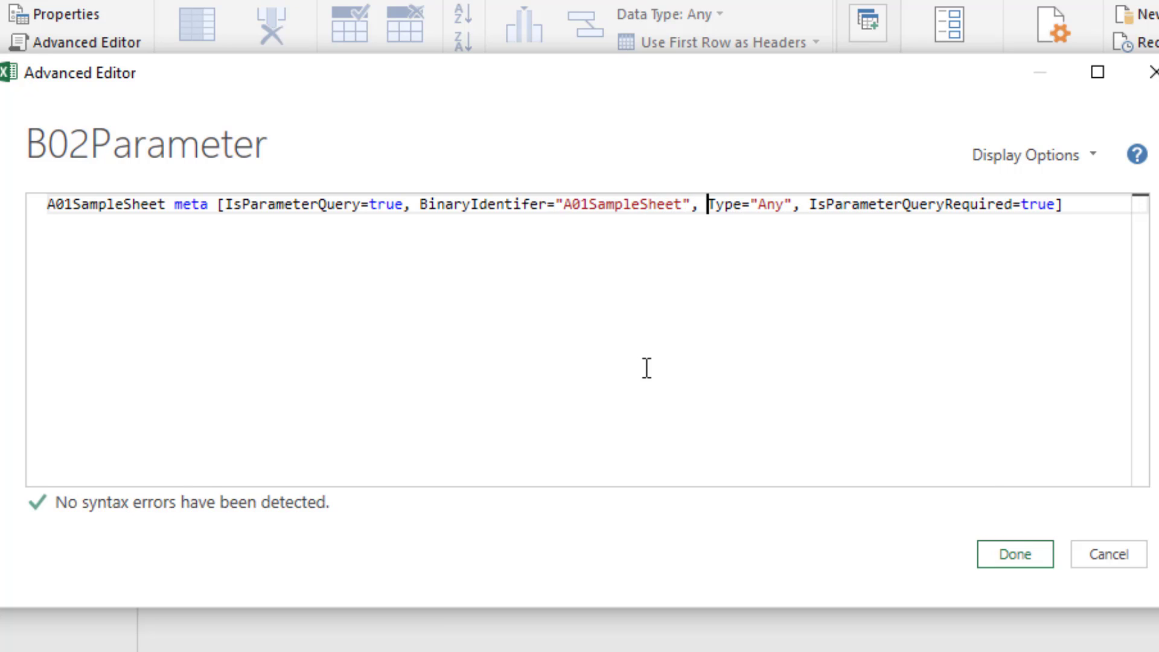
pyautogui.click(531, 205)
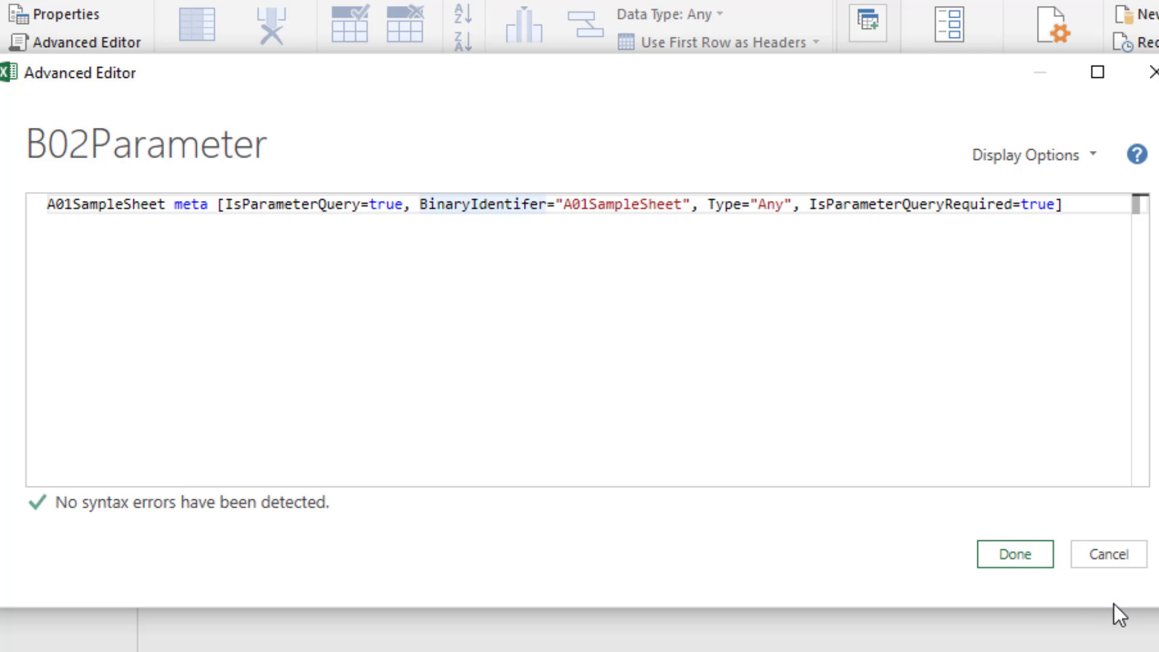
pyautogui.write('i')
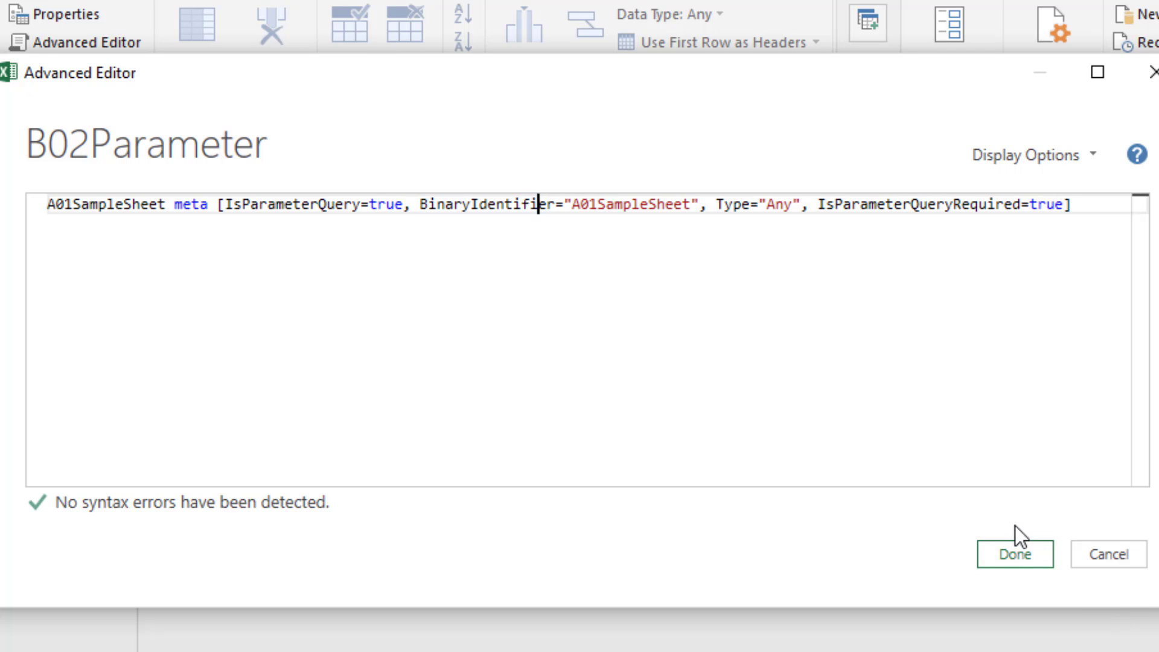
pyautogui.click(1029, 558)
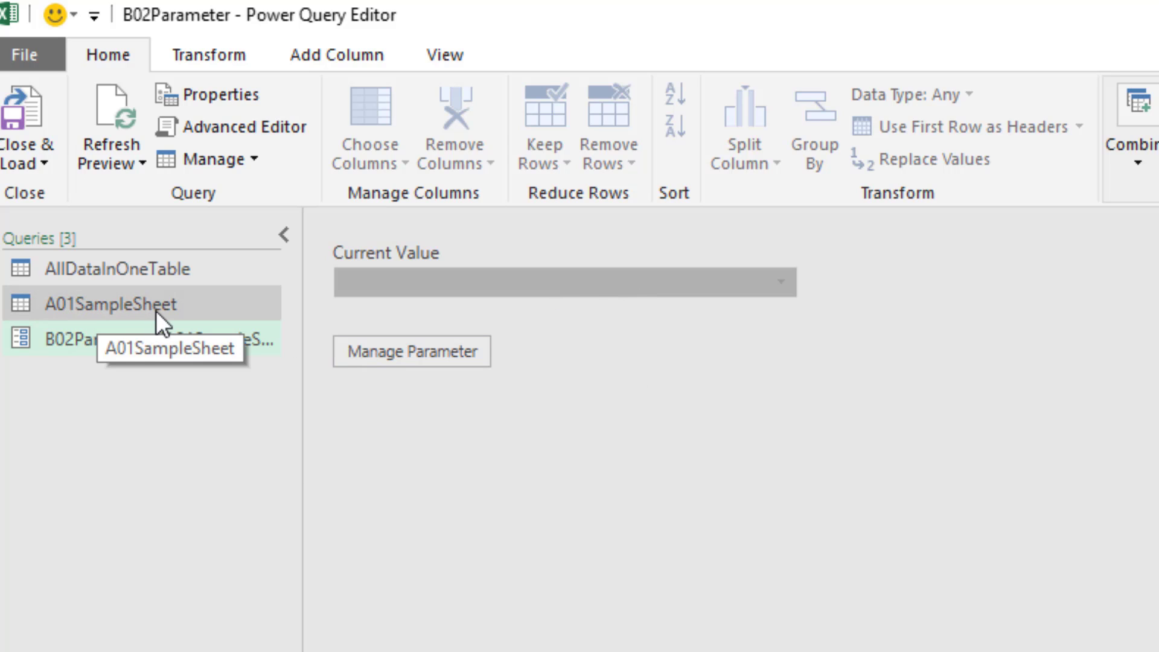
# - Copy the name B02Parameter from the query list, leaving the parameter's name as it is
pyautogui.press('F2')
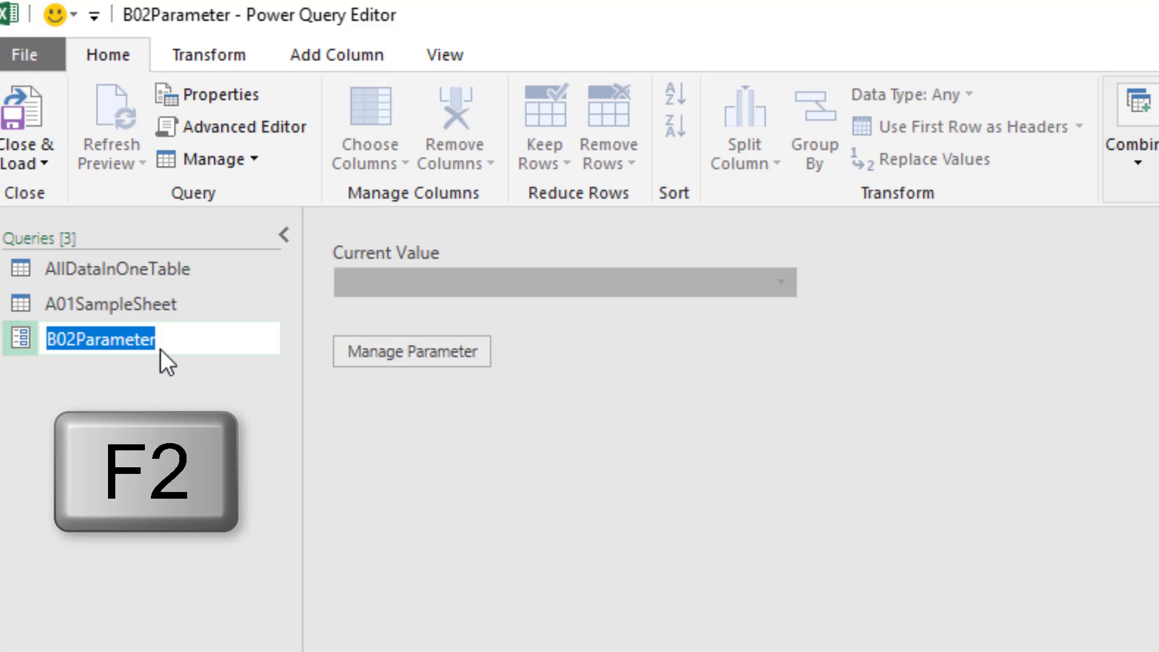
pyautogui.hotkey('ctrl', 'c')
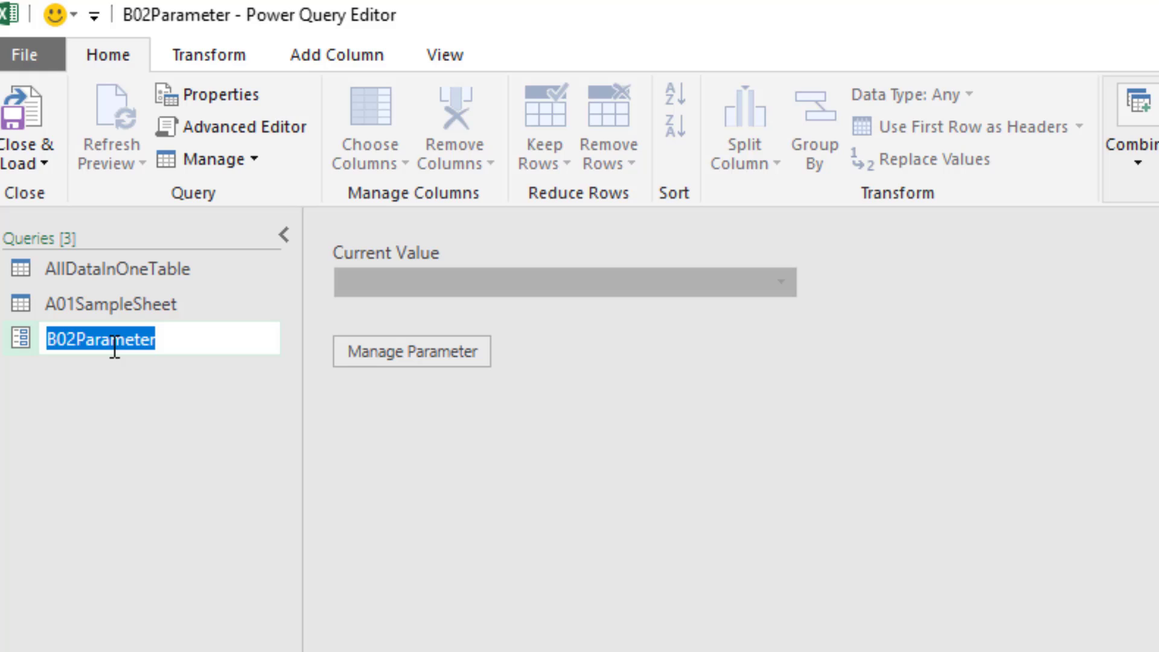
pyautogui.press('Return')
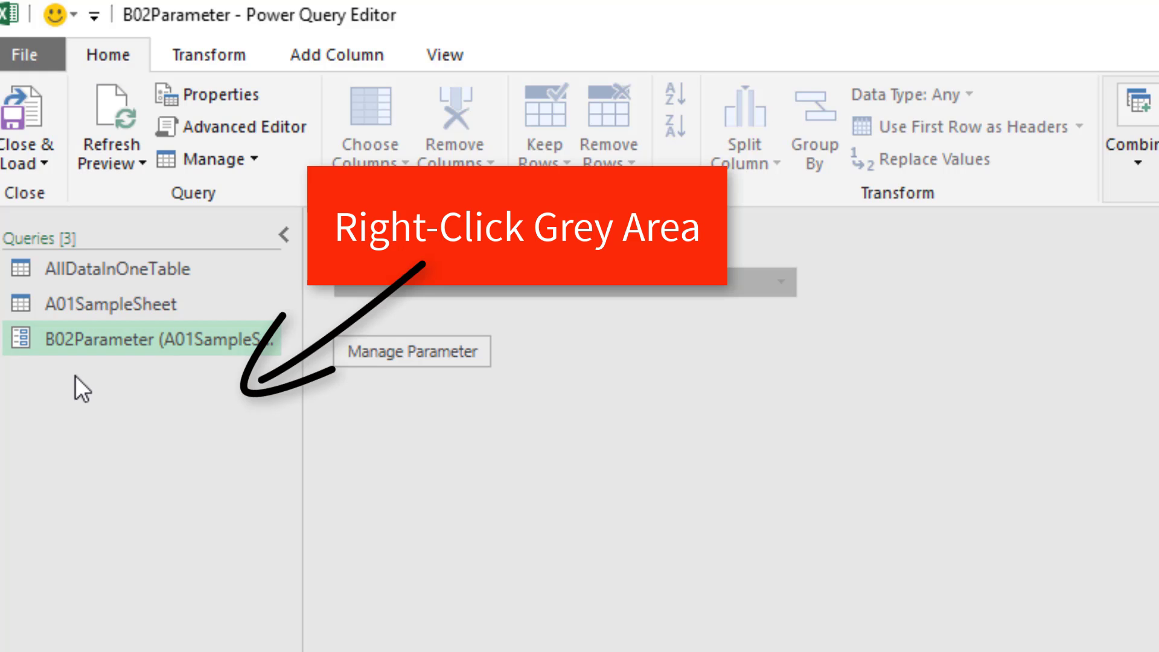
# - Create a new blank query and enter the formula =B02Parameter in it
pyautogui.rightClick(75, 375)
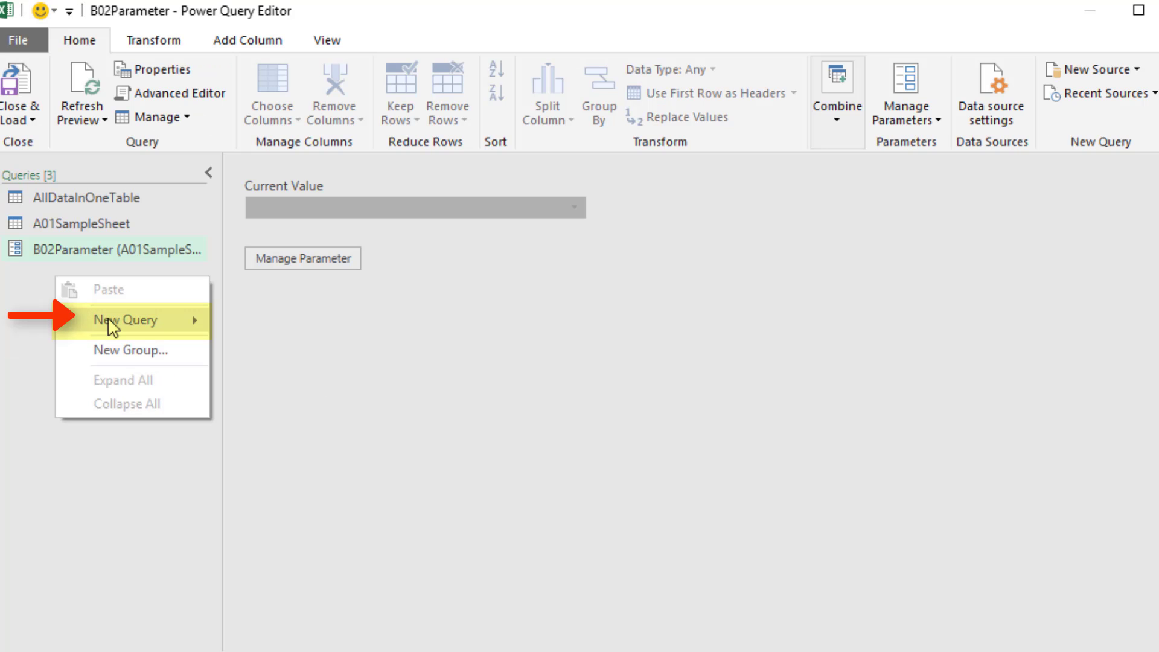
pyautogui.moveTo(108, 320)
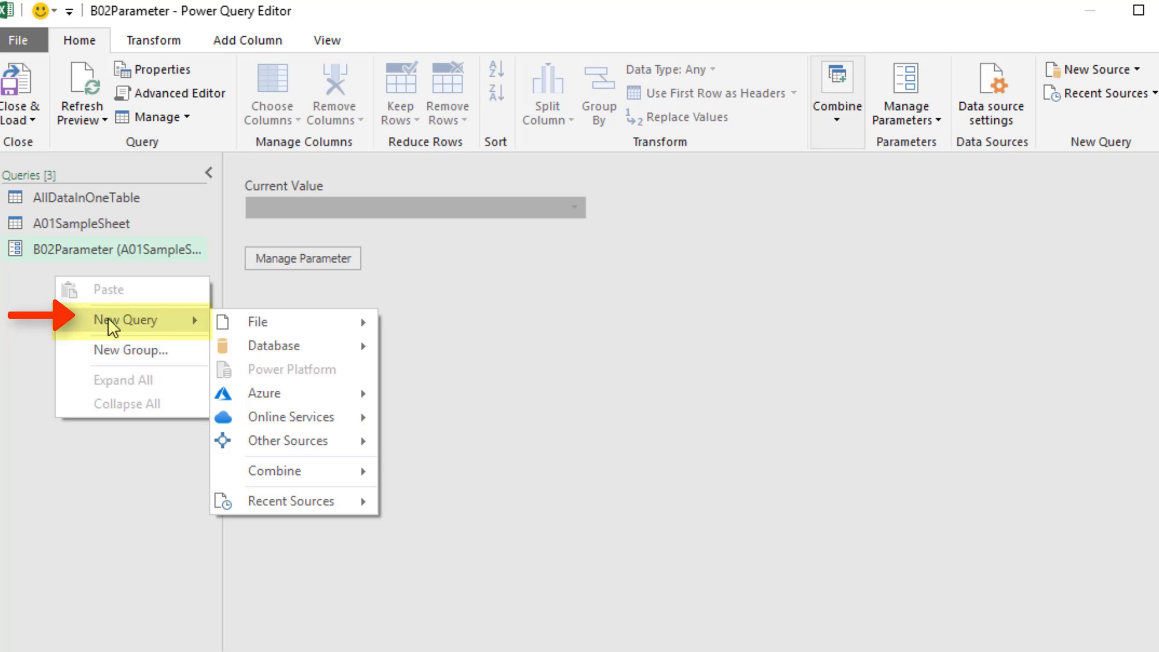
pyautogui.moveTo(306, 445)
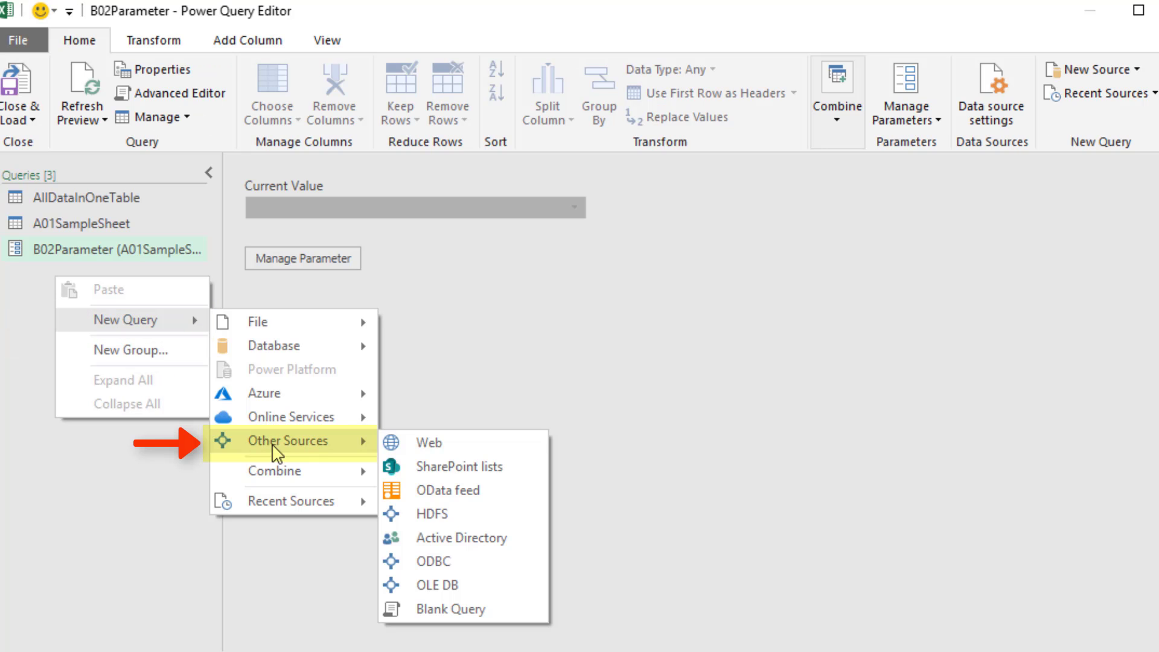
pyautogui.click(489, 612)
pyautogui.hotkey('ctrl', 'v')
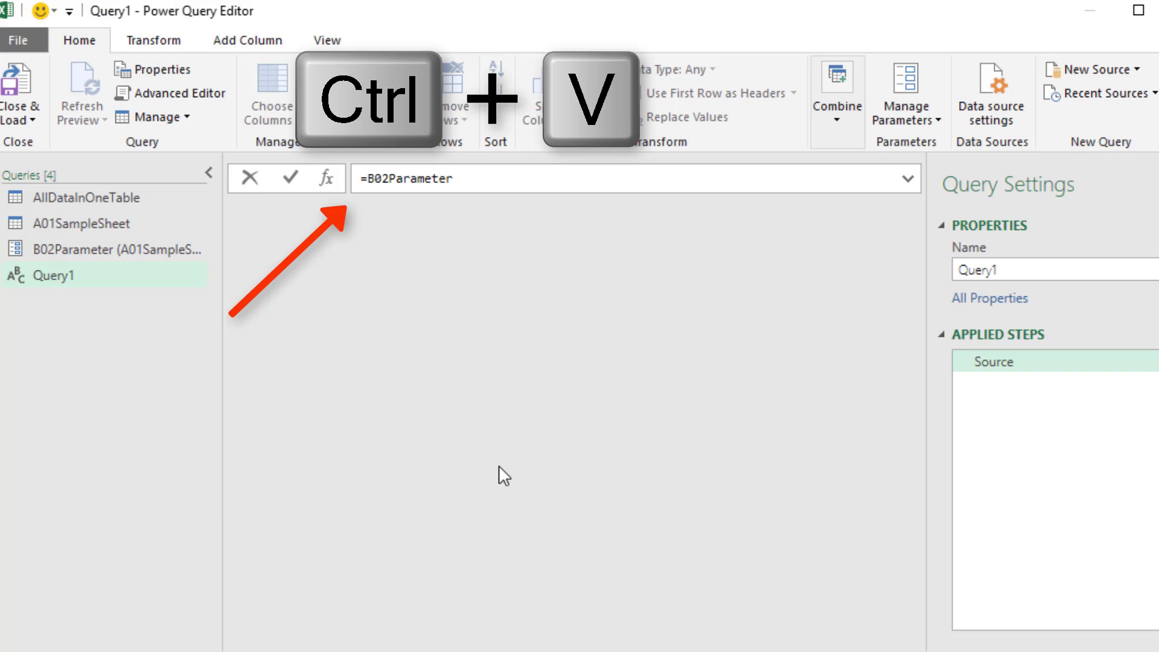
pyautogui.press('Return')
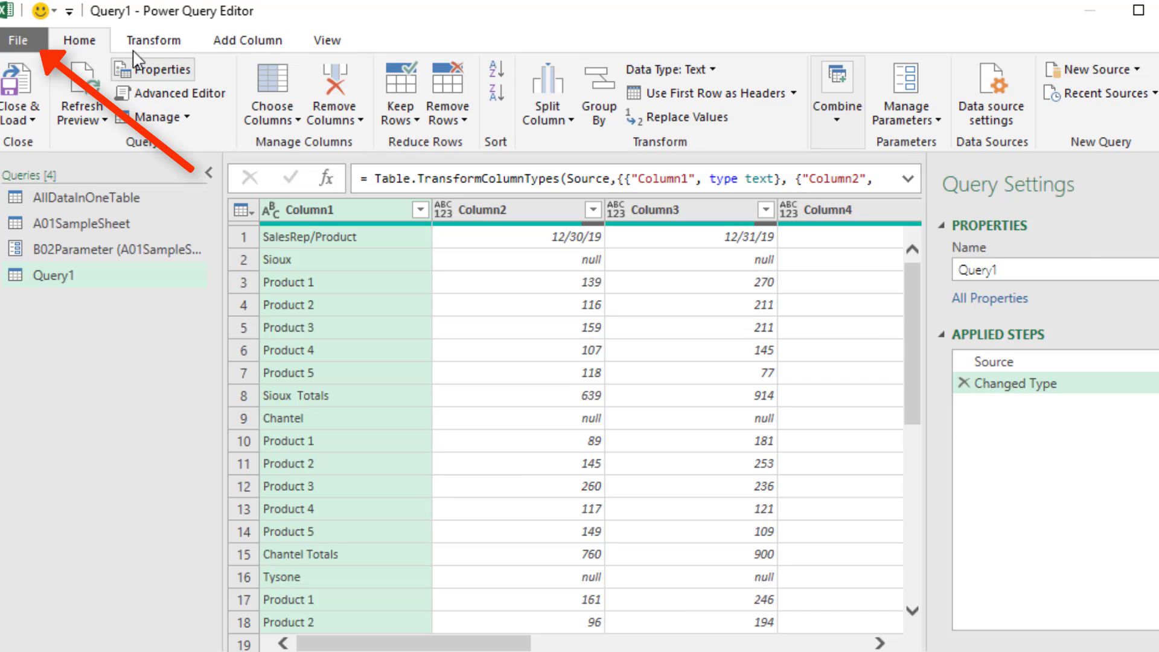
# - Turn off automatic detection of column types and headers in the current workbook's data load options
pyautogui.click(29, 38)
pyautogui.moveTo(127, 219)
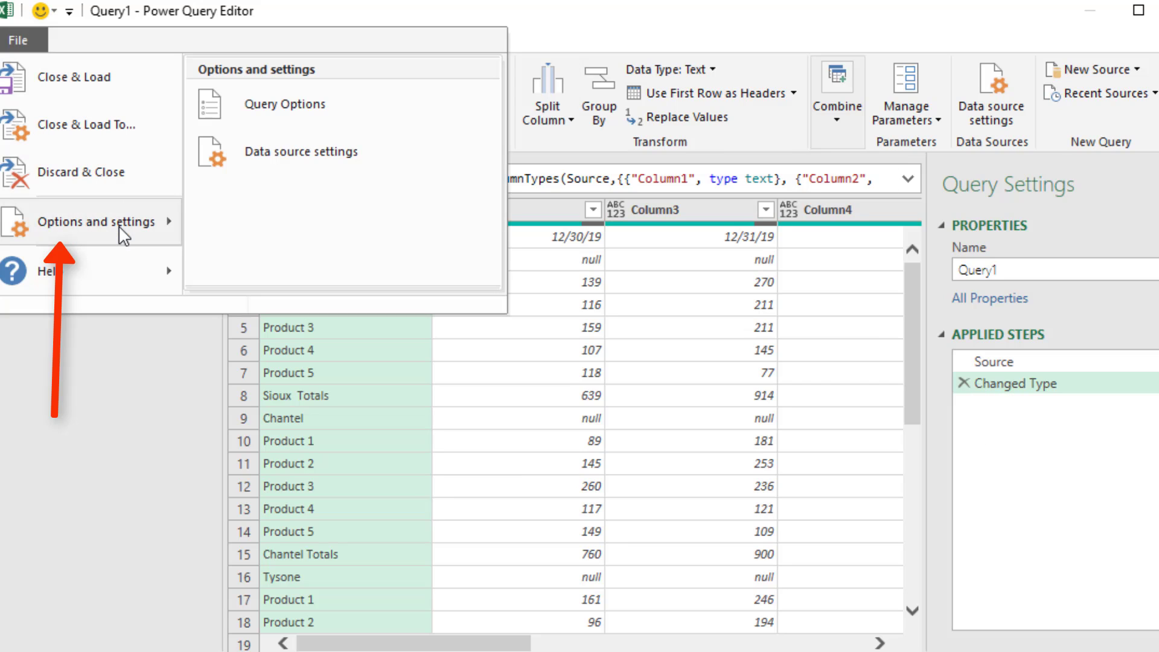
pyautogui.click(278, 125)
pyautogui.click(509, 235)
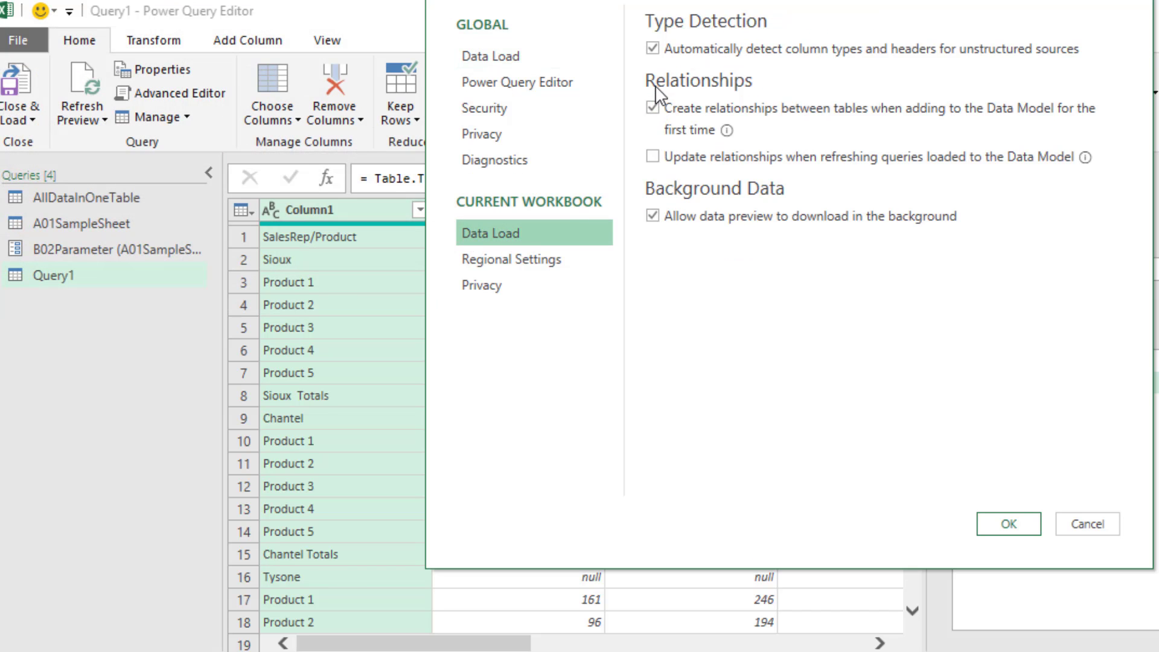
pyautogui.click(653, 49)
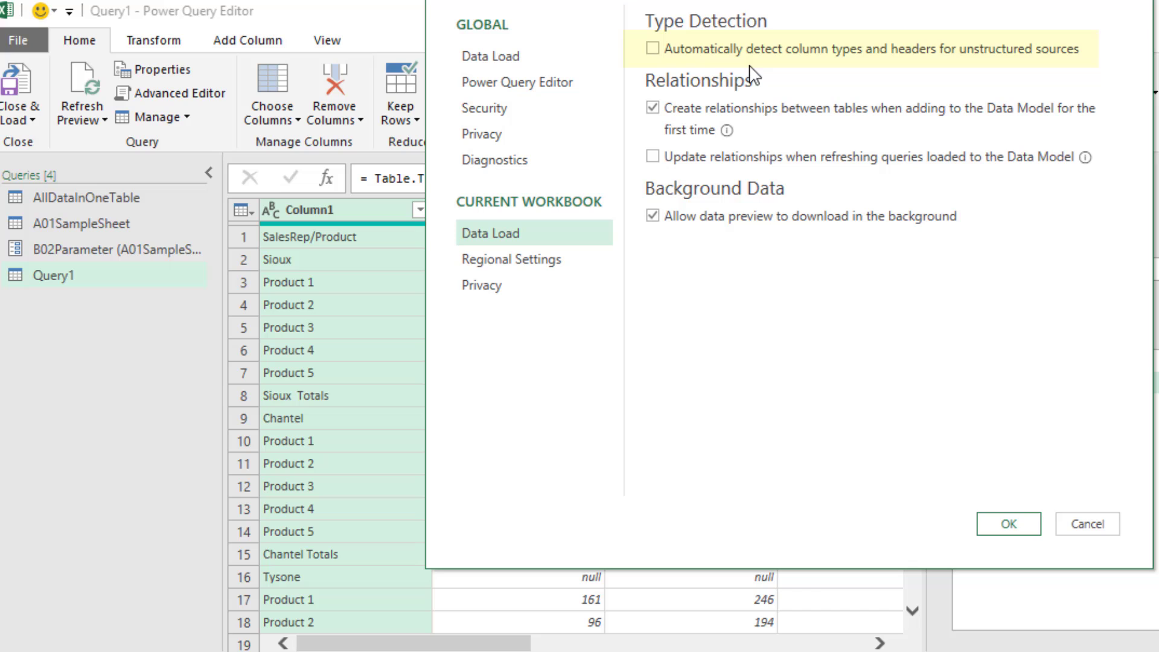
pyautogui.click(1022, 531)
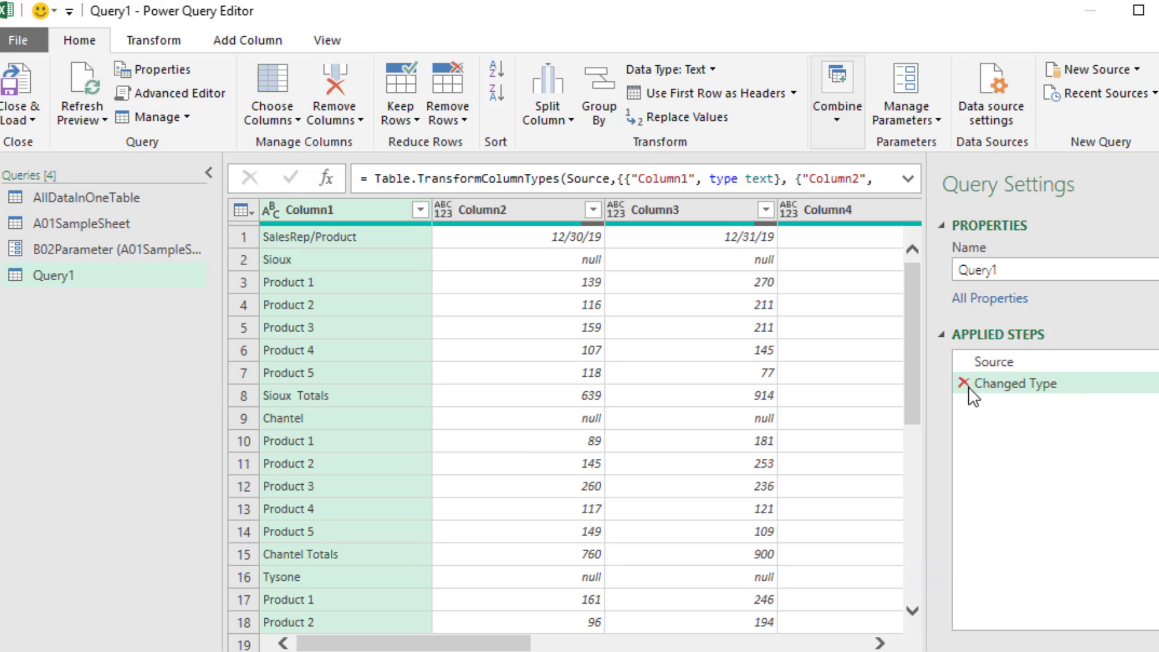
# - Delete the Changed Type step from Query1 and rename the query C03BuildFunction
pyautogui.click(964, 384)
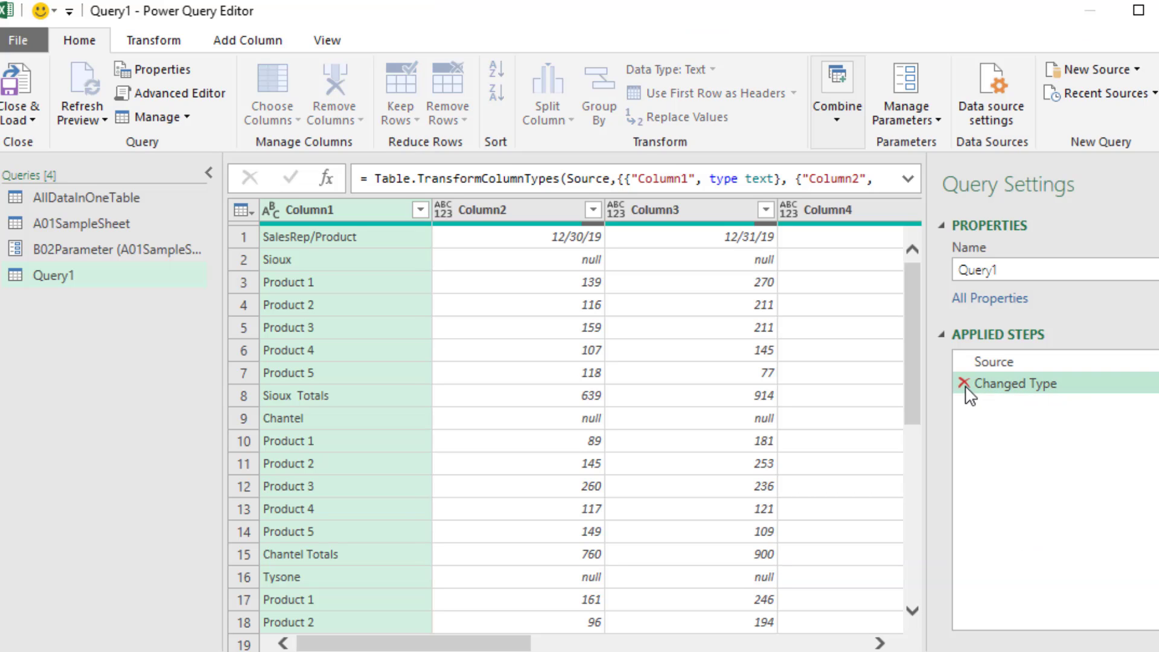
pyautogui.doubleClick(1002, 270)
pyautogui.hotkey('ctrl', 'v')
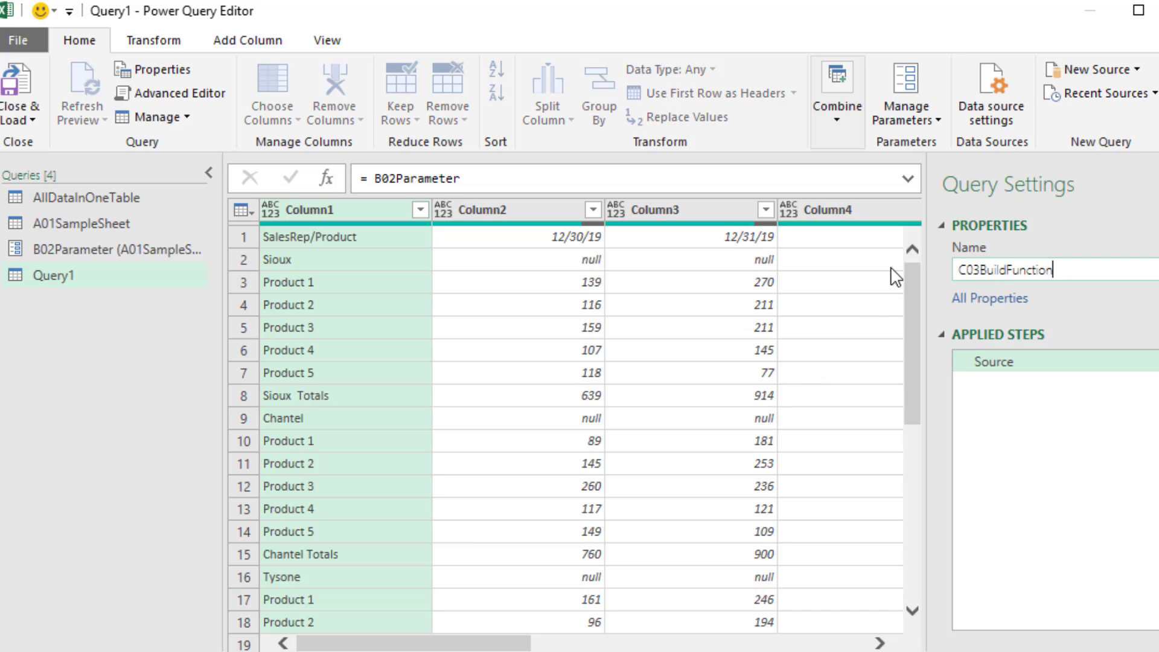
pyautogui.press('Return')
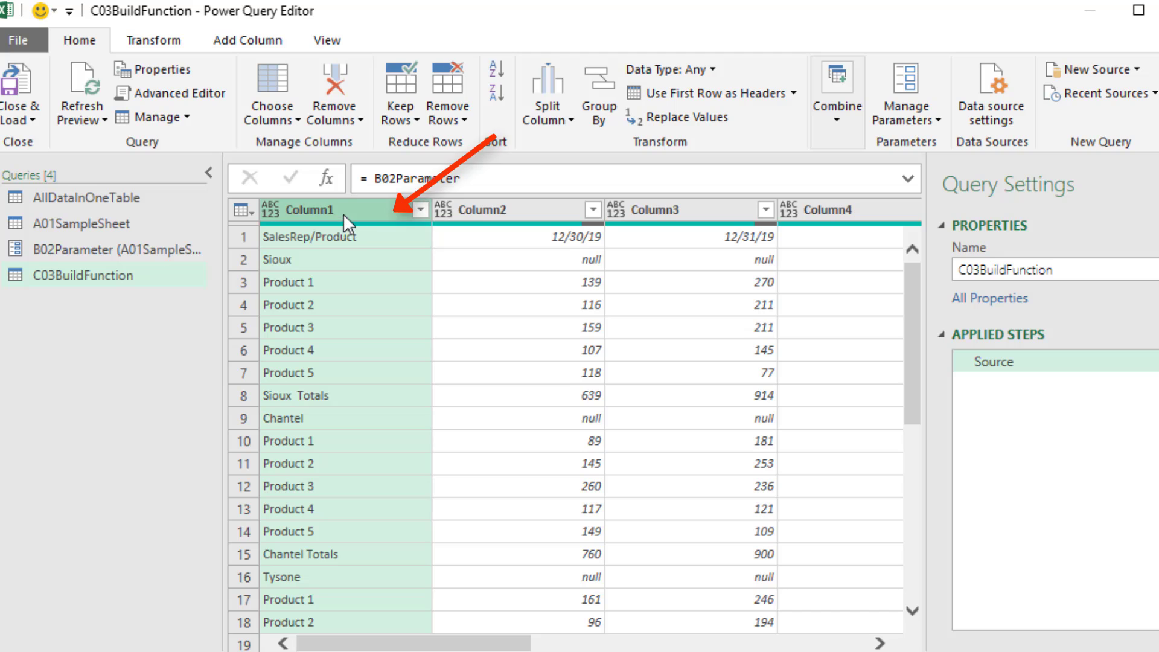
# - Trim the text in Column1 of C03BuildFunction and use the first row as headers
pyautogui.click(180, 44)
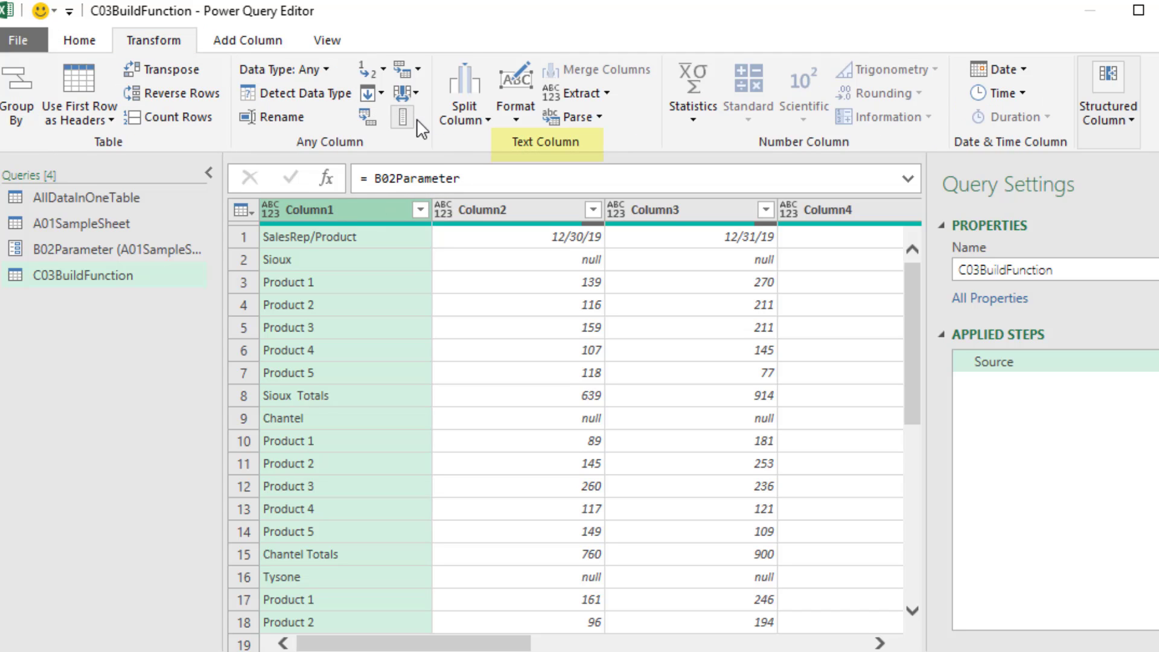
pyautogui.click(520, 119)
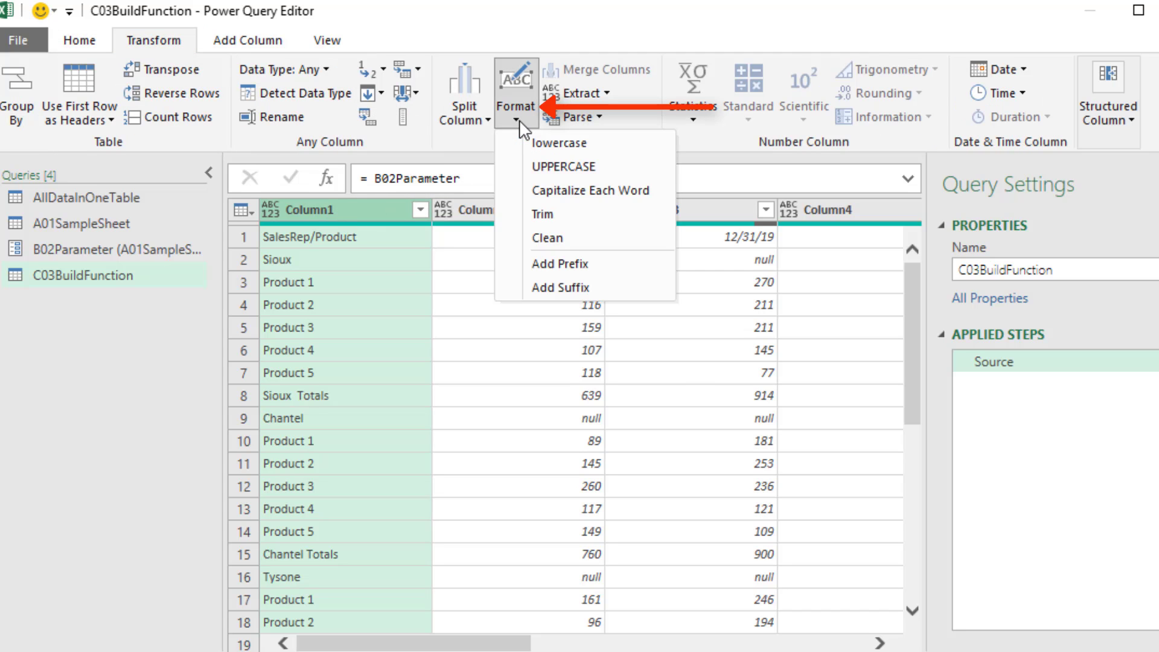
pyautogui.click(553, 216)
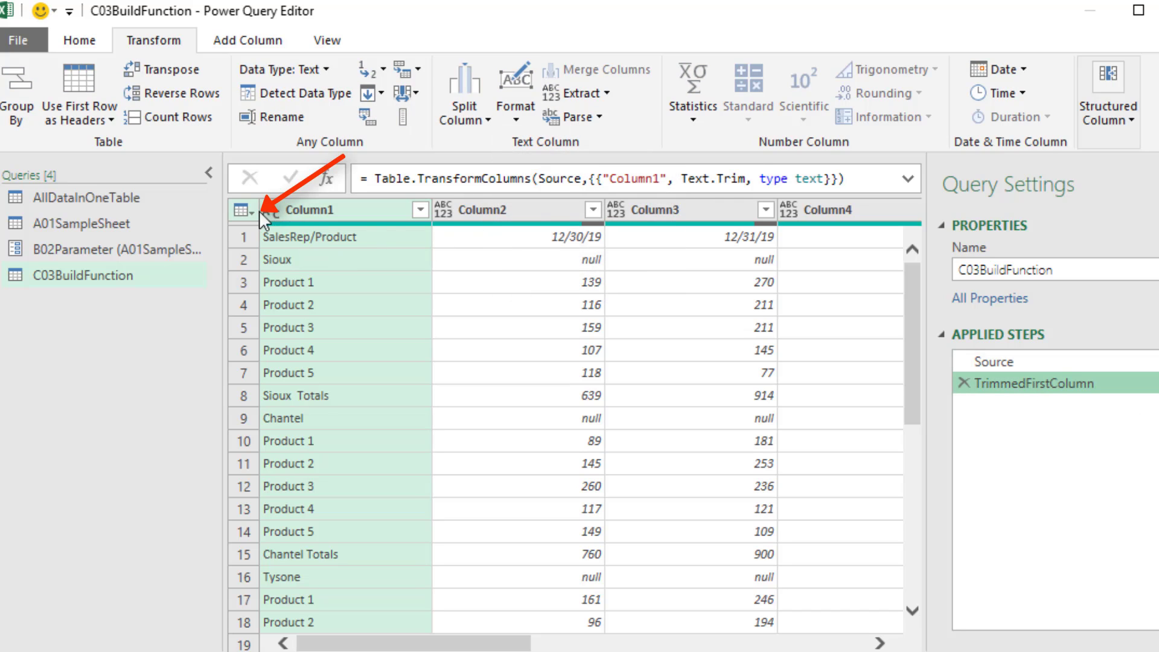
pyautogui.click(252, 210)
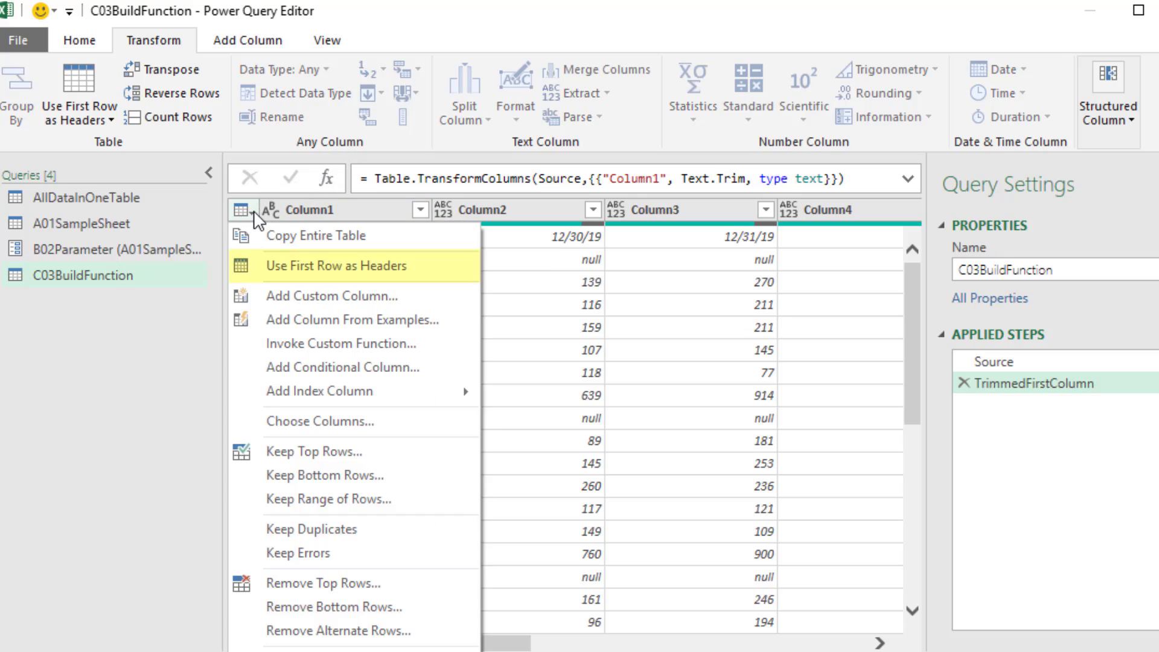
pyautogui.click(257, 273)
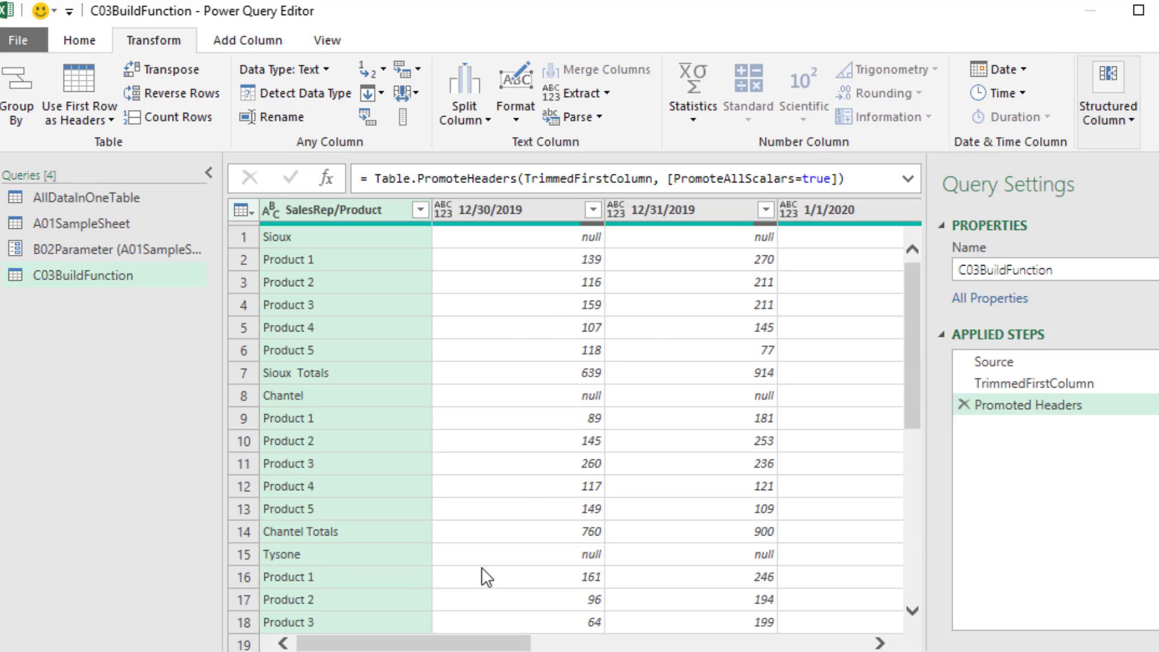
# - Start a conditional column named SalesRep with the condition that Total Per Product equals null
pyautogui.moveTo(474, 645); pyautogui.dragTo(811, 645)
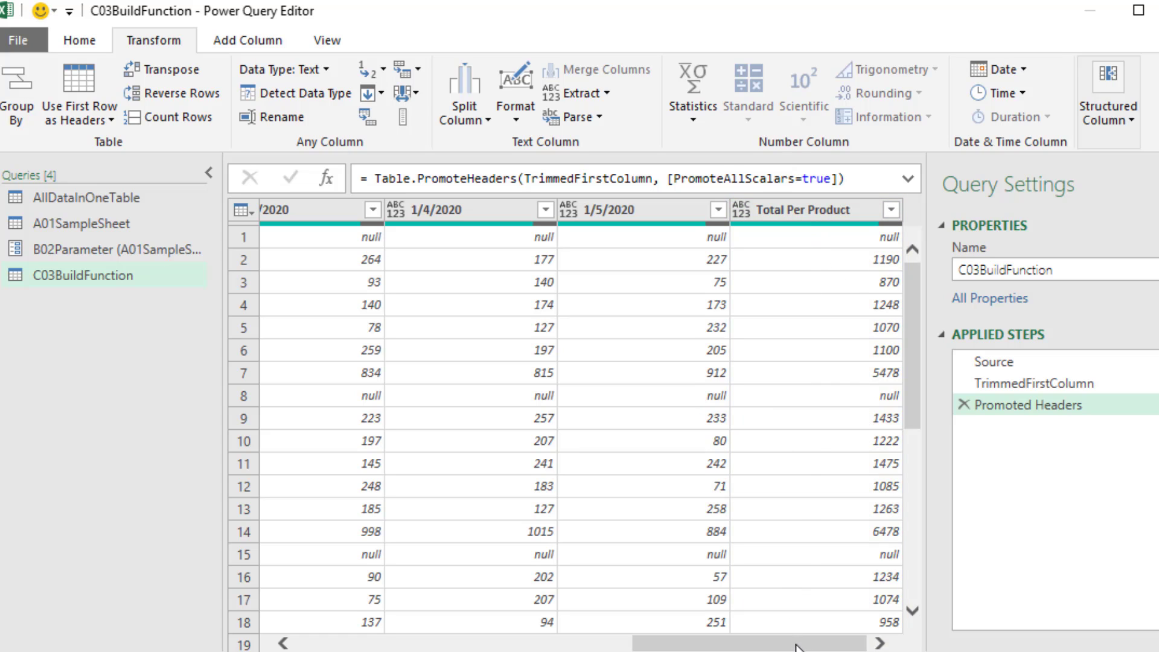
pyautogui.moveTo(797, 644); pyautogui.dragTo(391, 636)
pyautogui.click(248, 40)
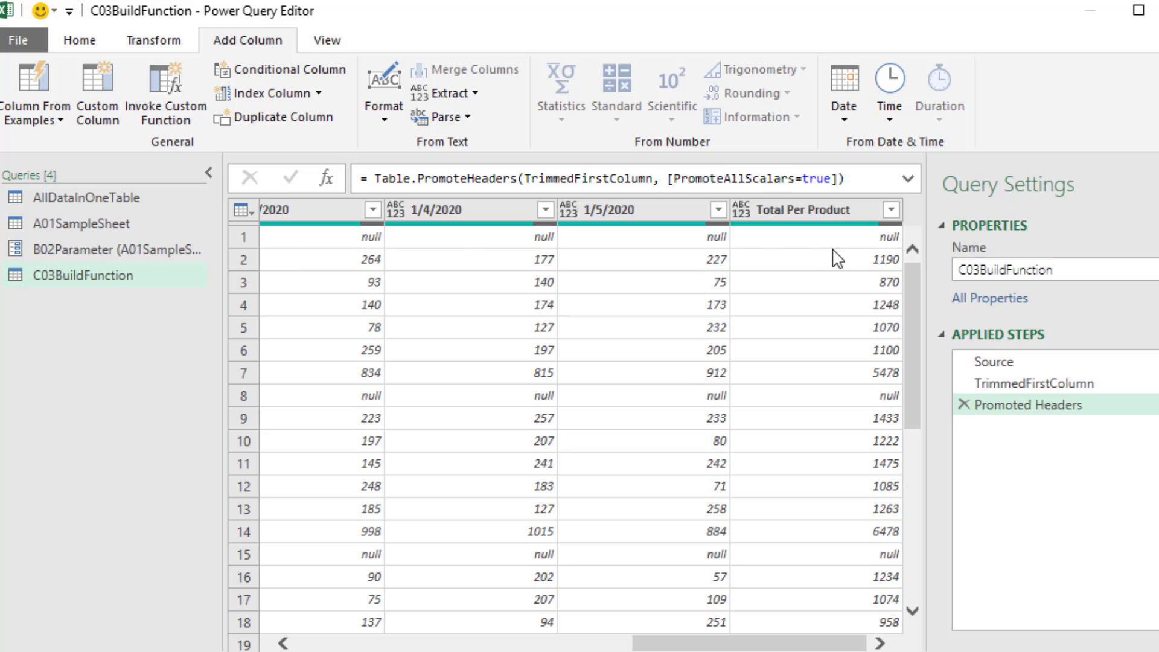
pyautogui.hscroll(-10, 298, 247)
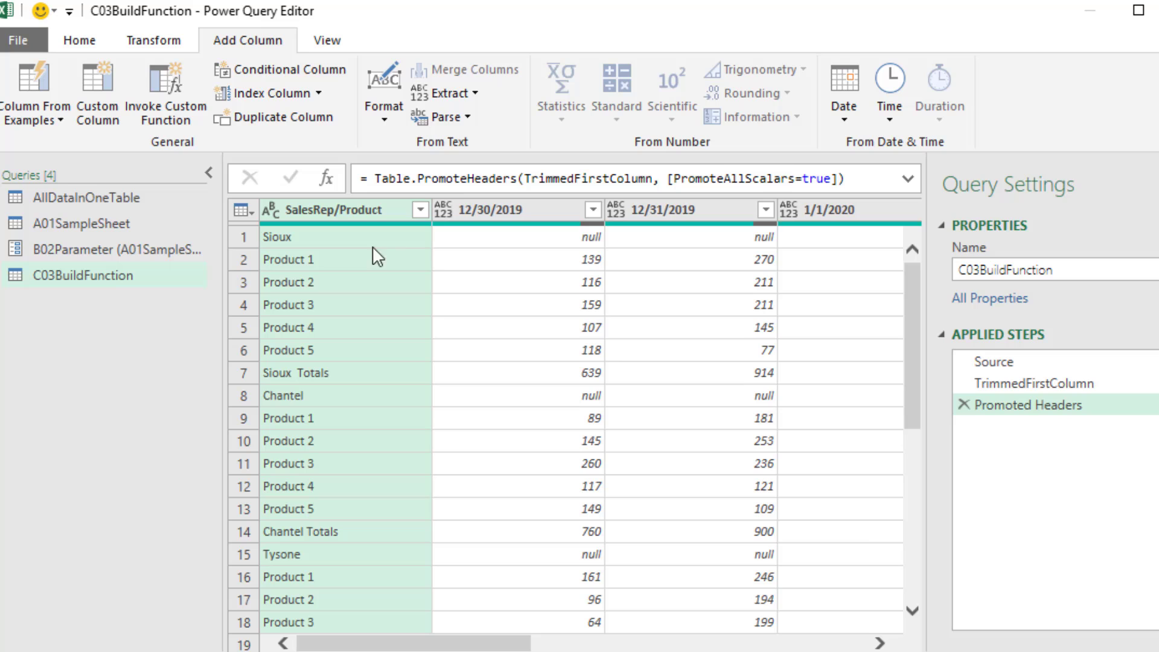
pyautogui.click(269, 70)
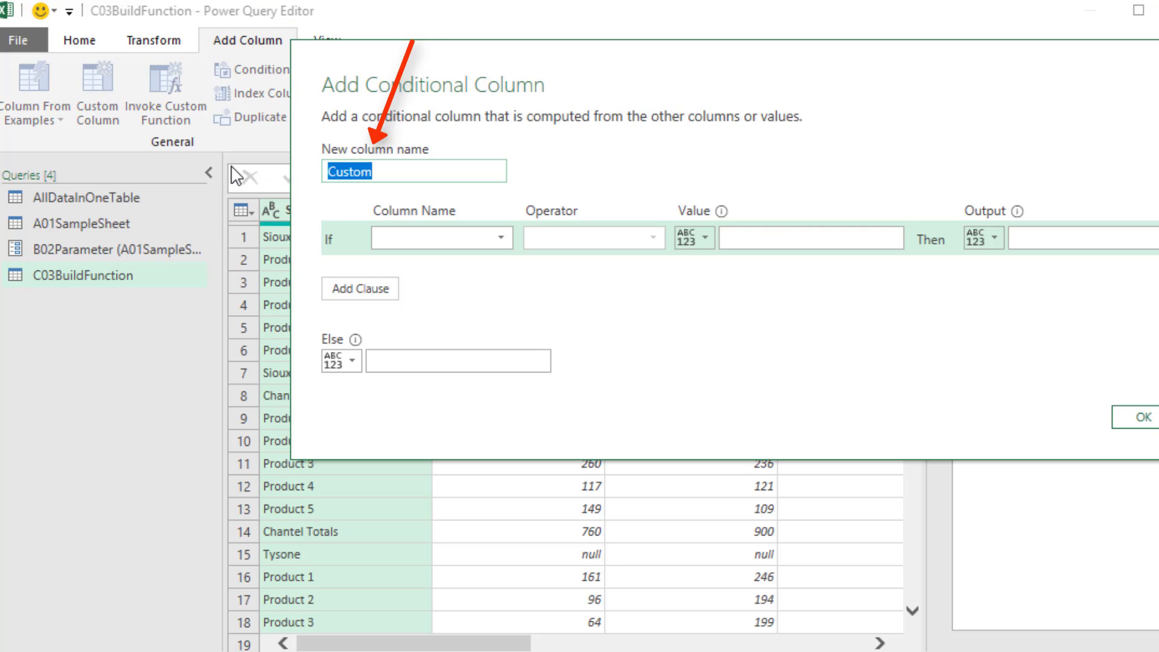
pyautogui.write('SalesRep')
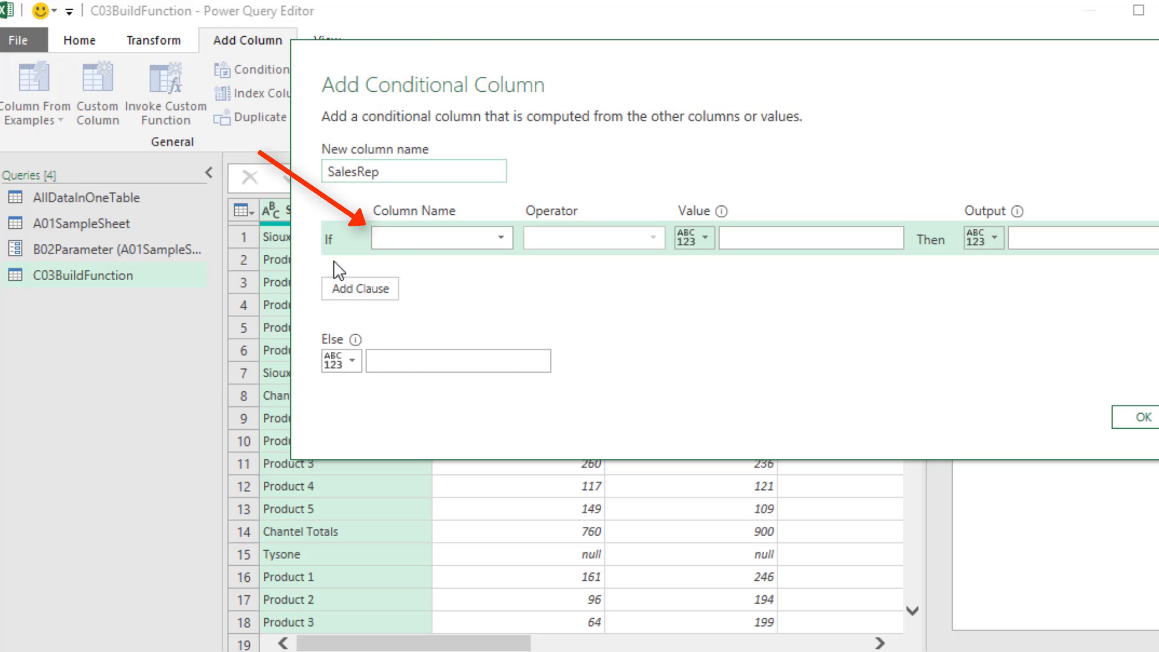
pyautogui.click(440, 237)
pyautogui.click(458, 434)
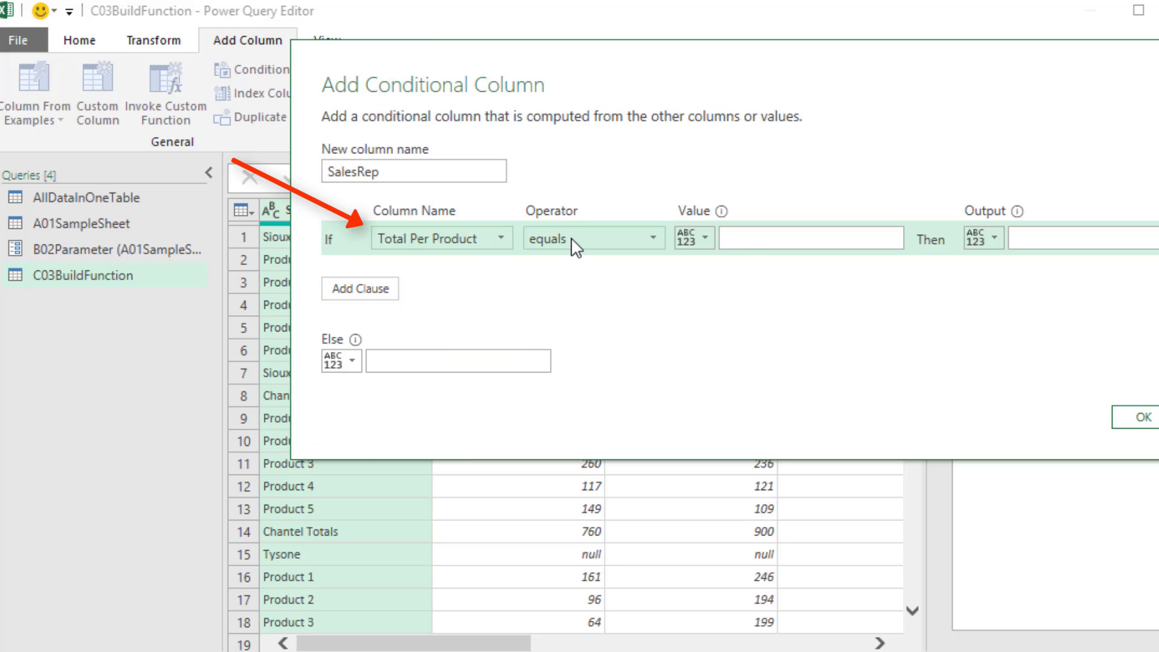
pyautogui.click(751, 242)
pyautogui.write('nul')
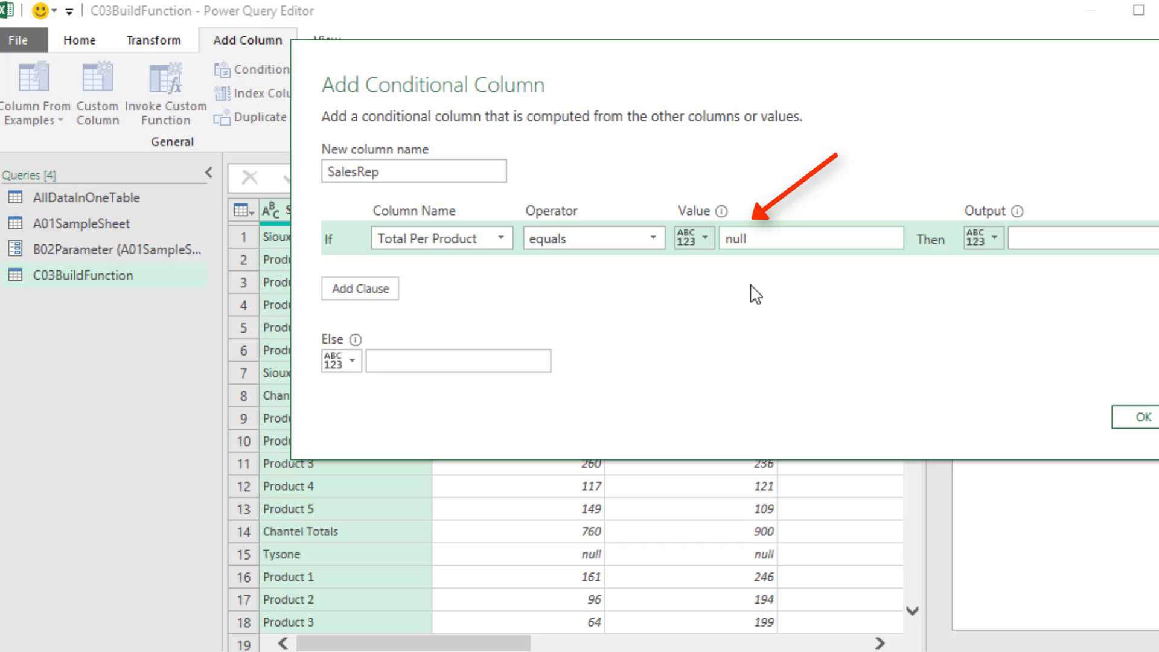
pyautogui.write('l')
# - Make the SalesRep condition output the SalesRep/Product column, otherwise null, and create the column
pyautogui.click(984, 238)
pyautogui.click(1023, 294)
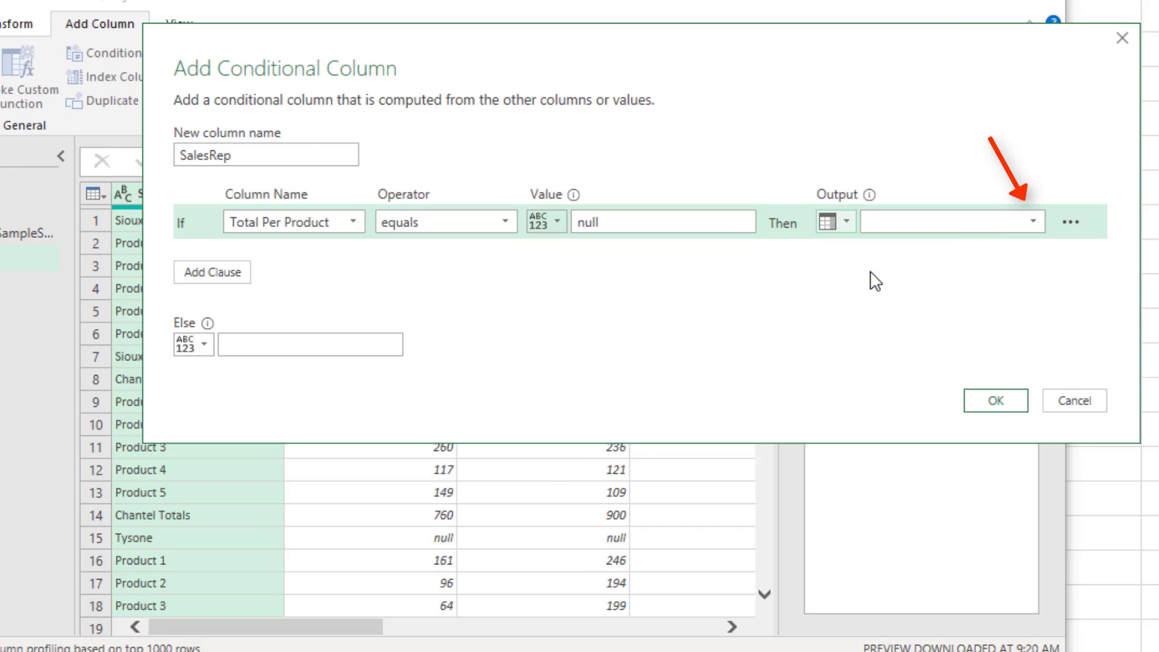
pyautogui.click(1033, 221)
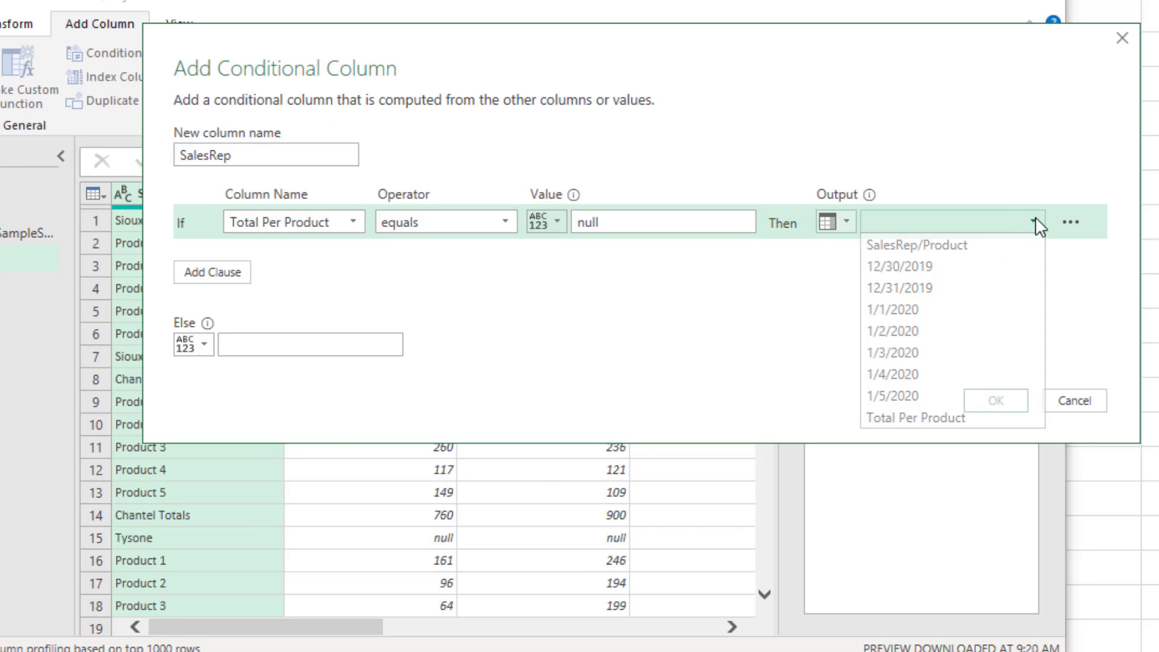
pyautogui.click(948, 244)
pyautogui.click(278, 342)
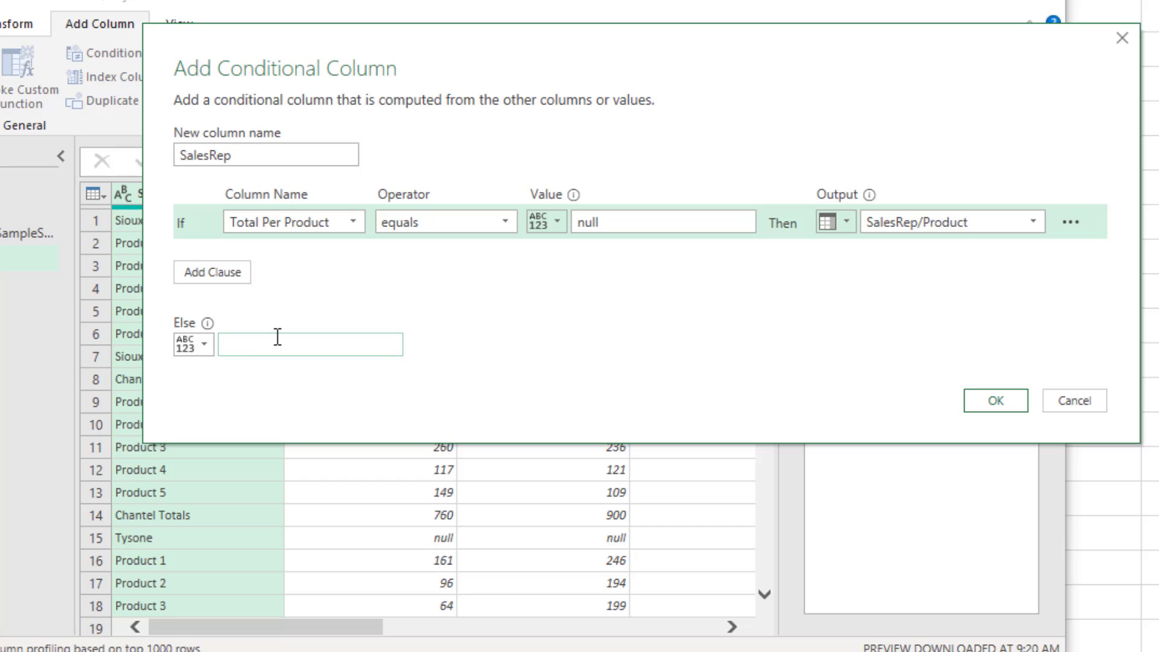
pyautogui.write('null')
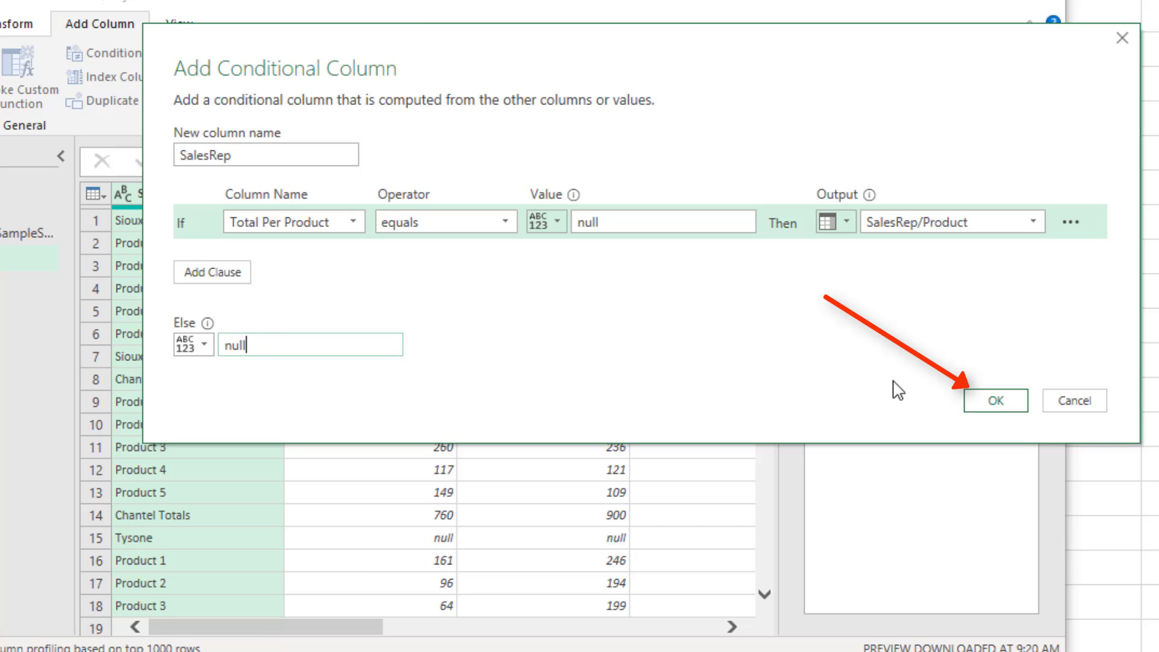
pyautogui.click(984, 403)
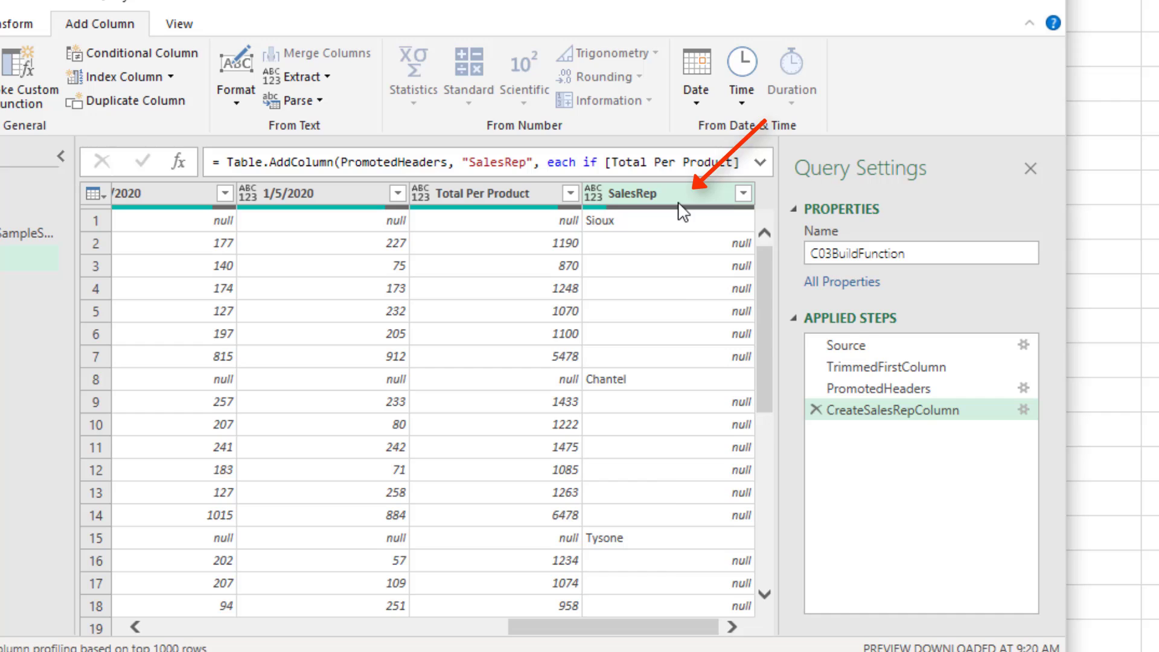
# - Fill the SalesRep column's values down over the null cells
pyautogui.rightClick(677, 201)
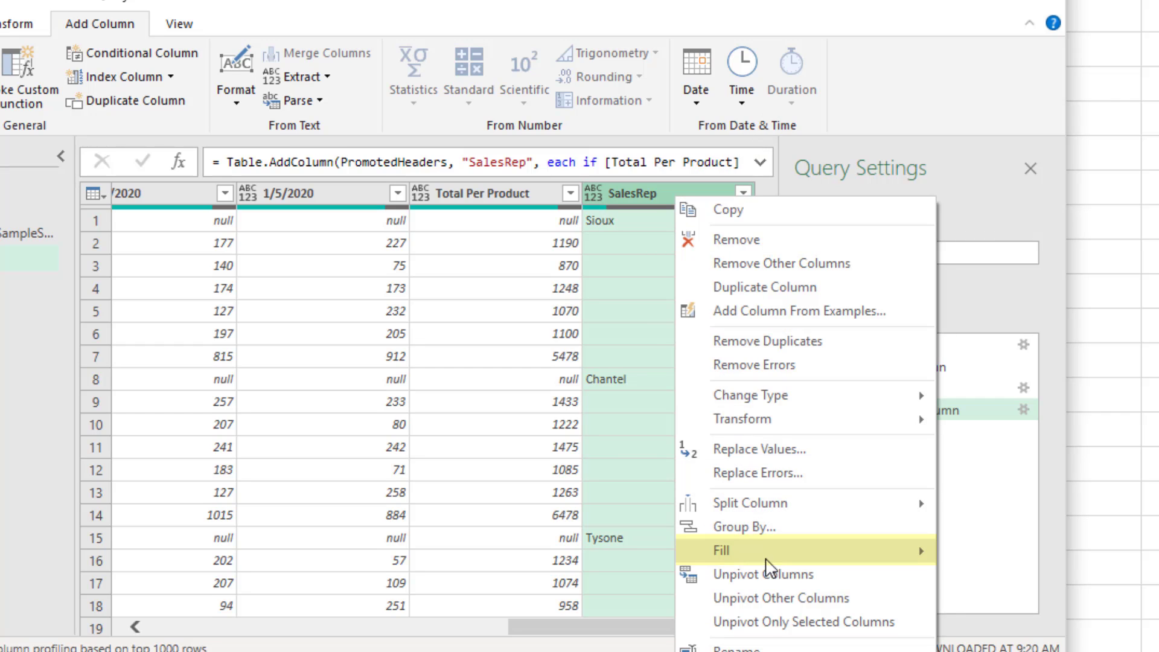
pyautogui.moveTo(878, 559)
pyautogui.click(983, 562)
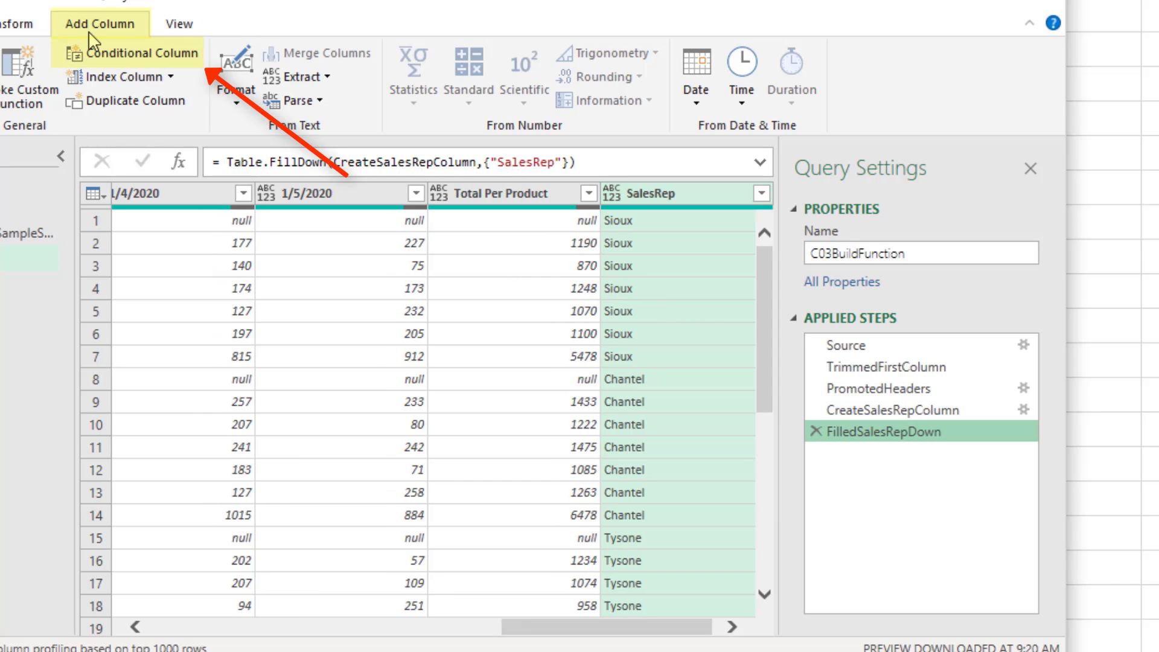
# - Start a conditional column named Product with the condition that Total Per Product equals null
pyautogui.click(104, 61)
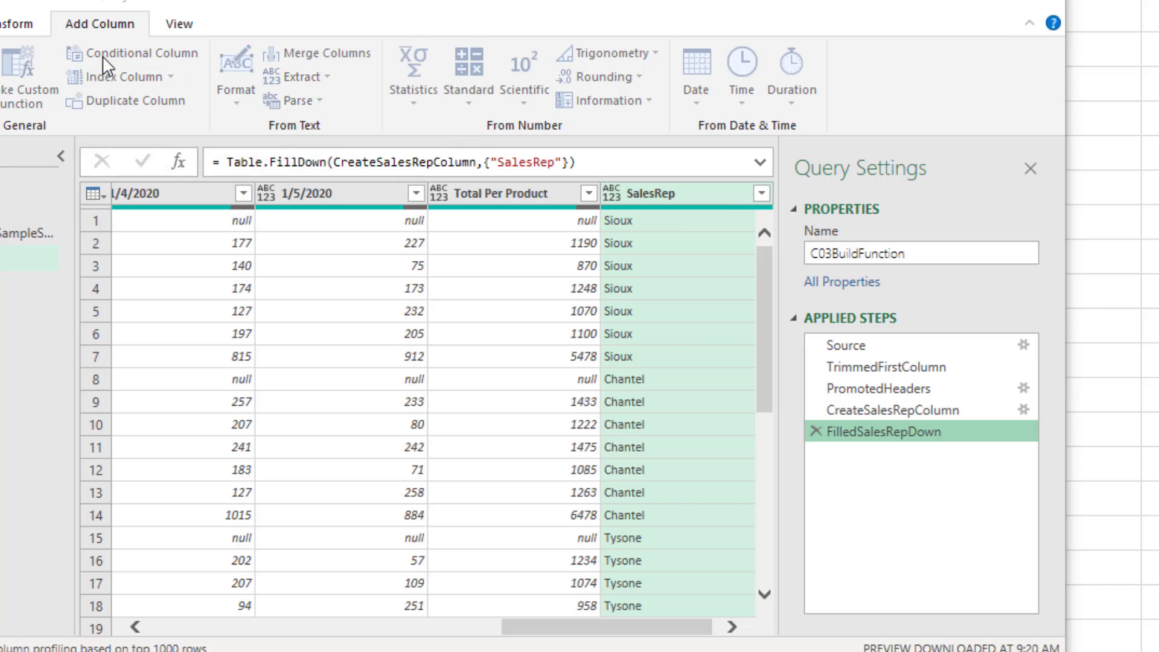
pyautogui.write('Product')
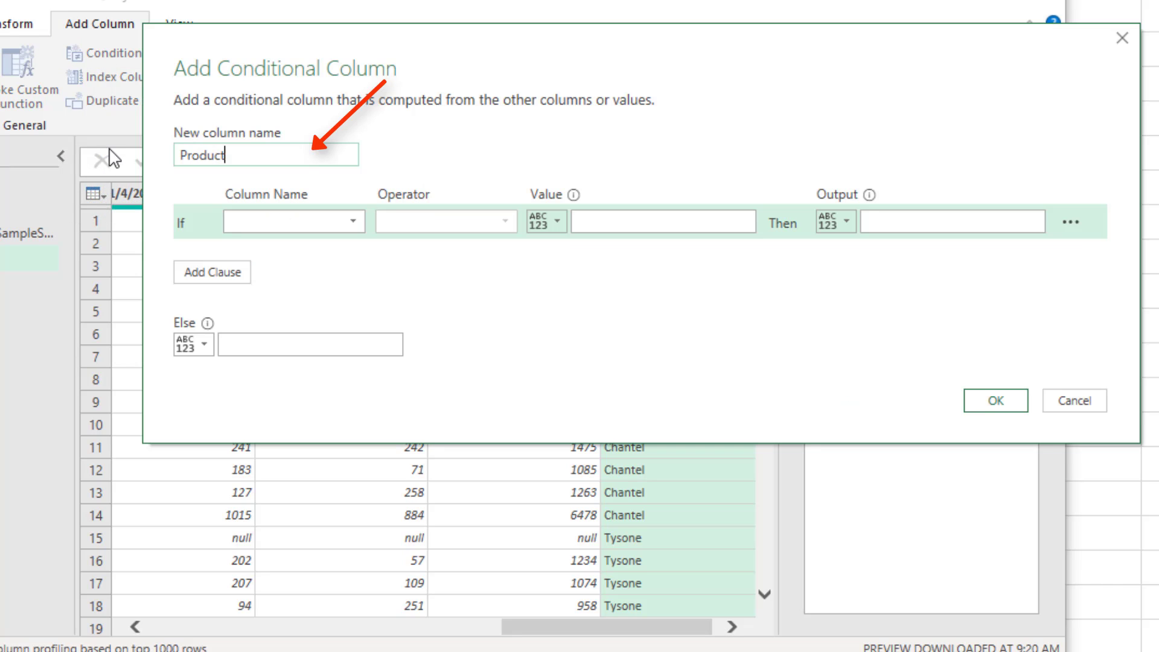
pyautogui.click(269, 224)
pyautogui.click(276, 418)
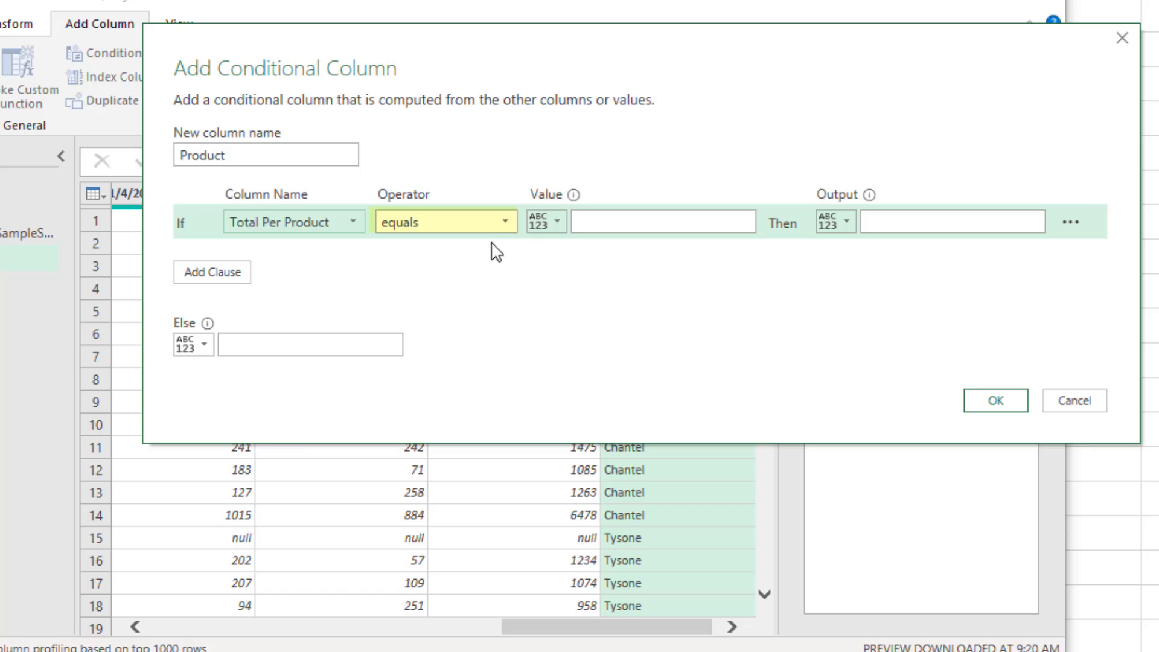
pyautogui.click(603, 223)
pyautogui.write('nul')
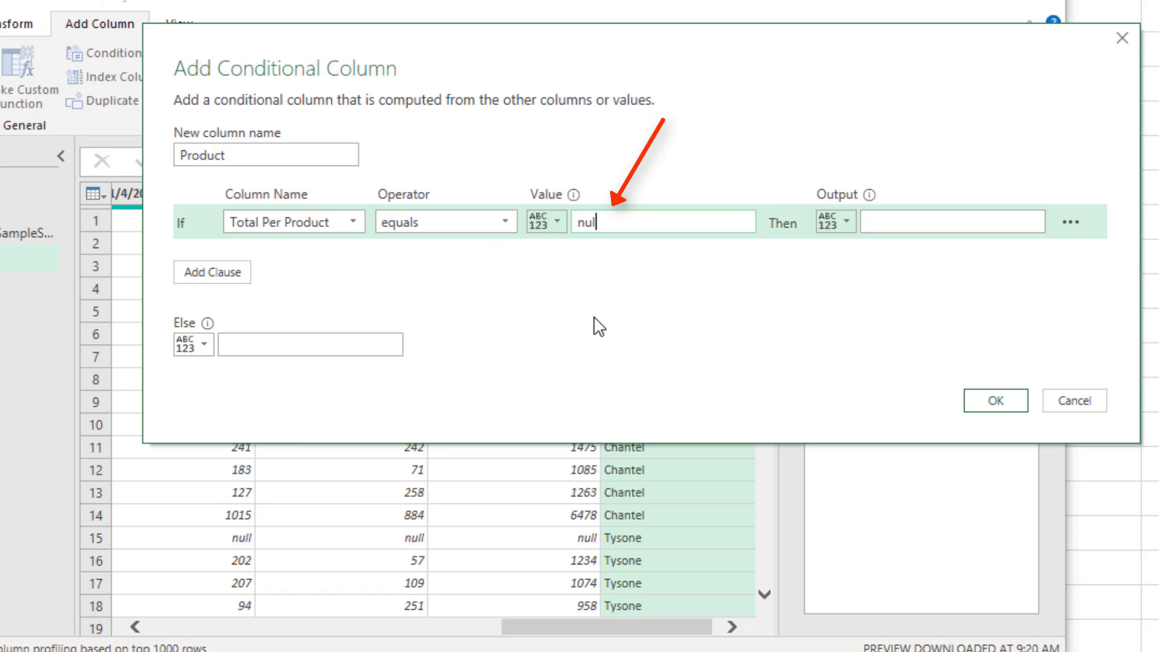
pyautogui.write('l')
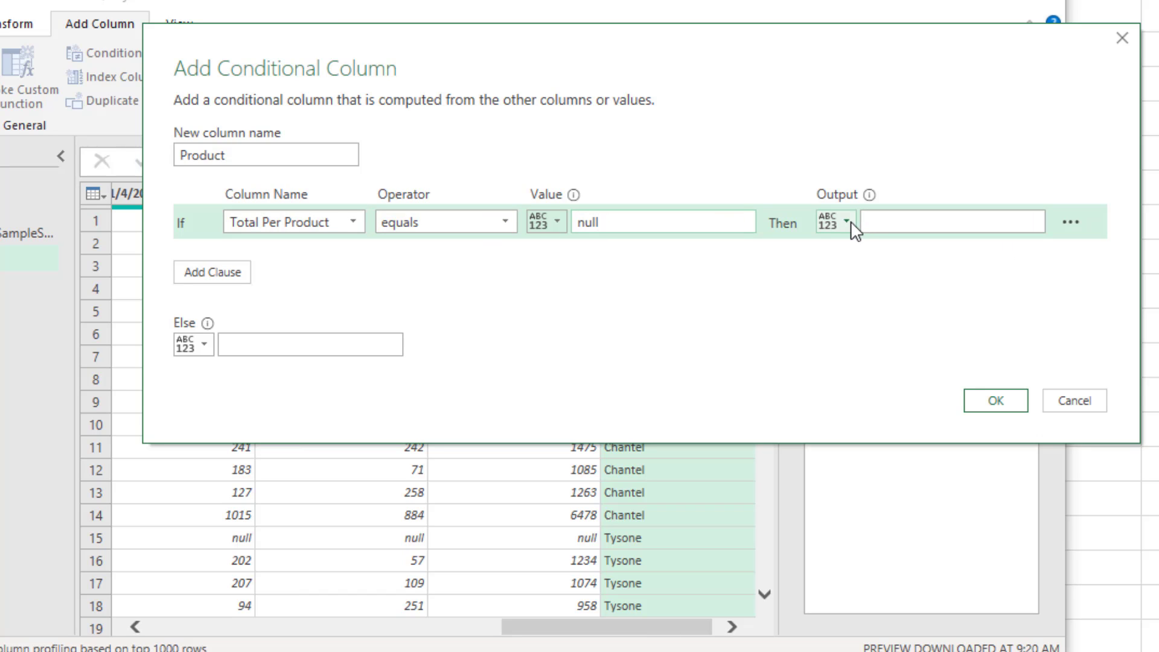
# - Make the Product condition output null, otherwise the SalesRep/Product column, and create the column
pyautogui.click(880, 229)
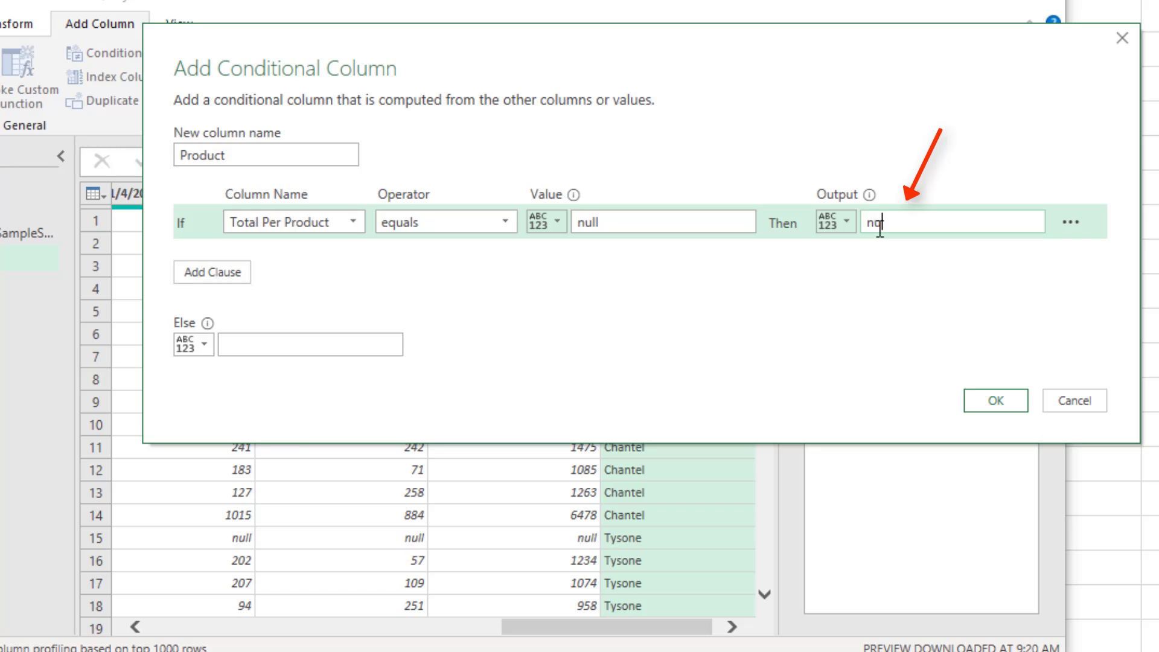
pyautogui.click(203, 346)
pyautogui.click(224, 394)
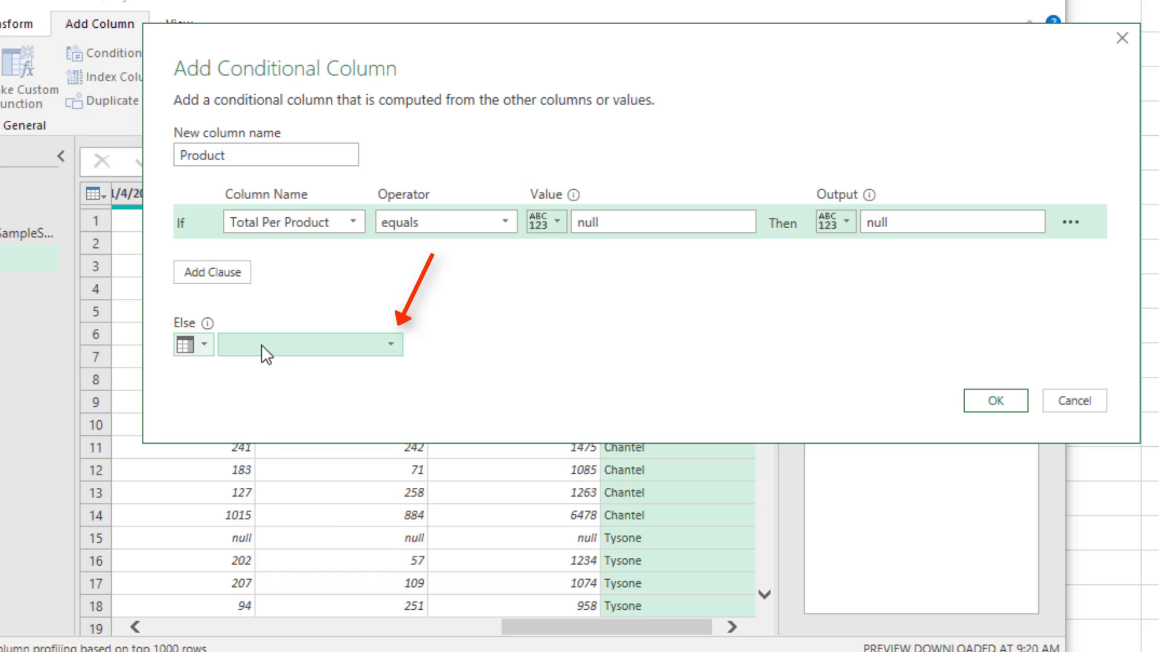
pyautogui.click(266, 348)
pyautogui.click(252, 373)
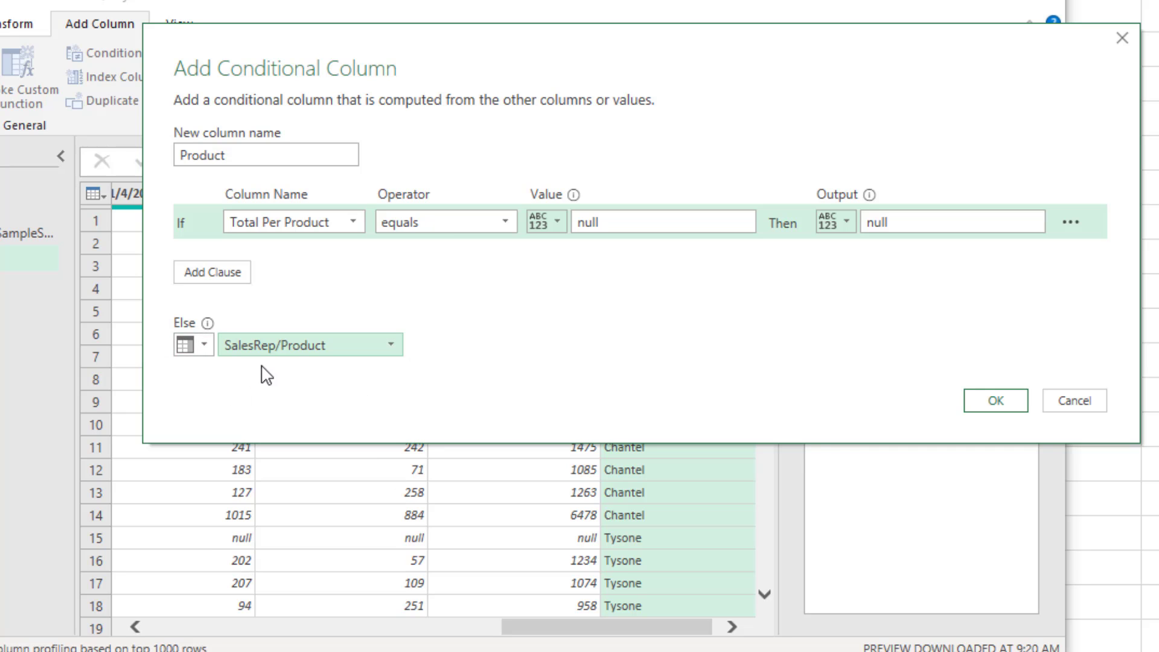
pyautogui.click(997, 401)
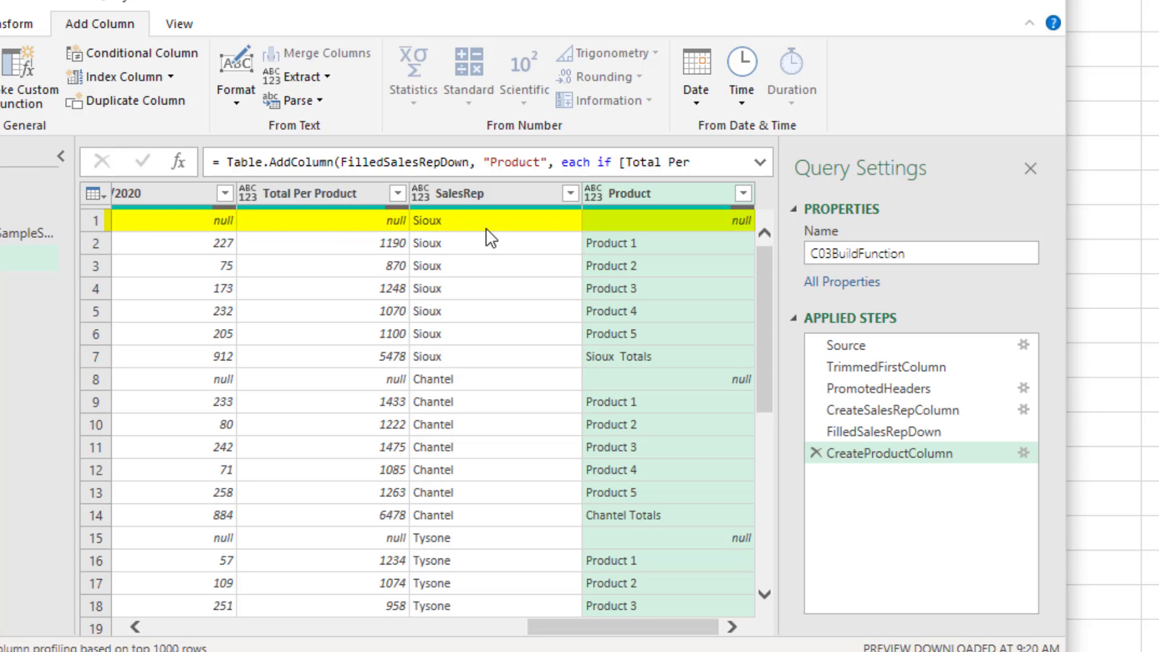
# - Filter the null rows out of the Total Per Product column
pyautogui.click(398, 193)
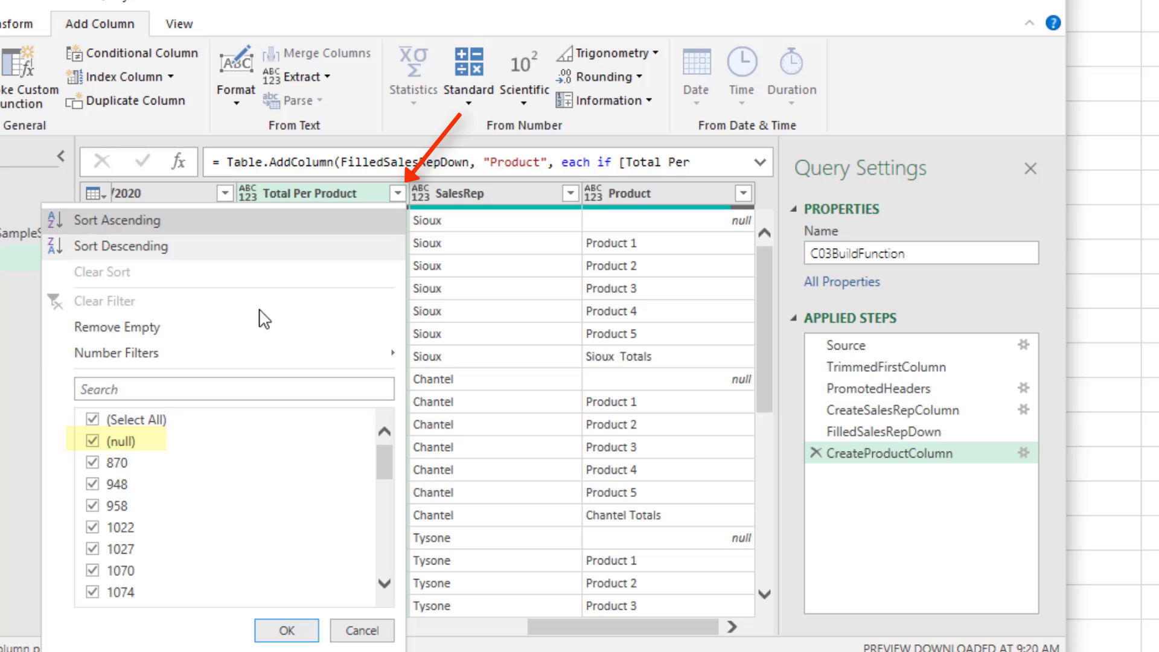
pyautogui.click(93, 441)
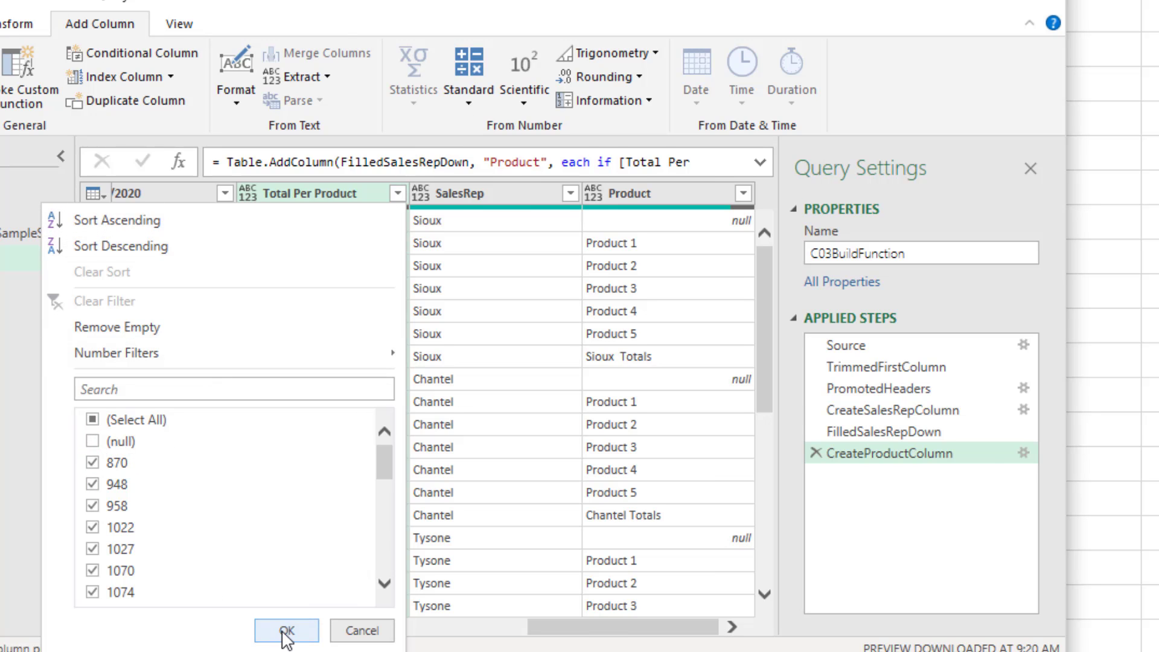
pyautogui.click(287, 630)
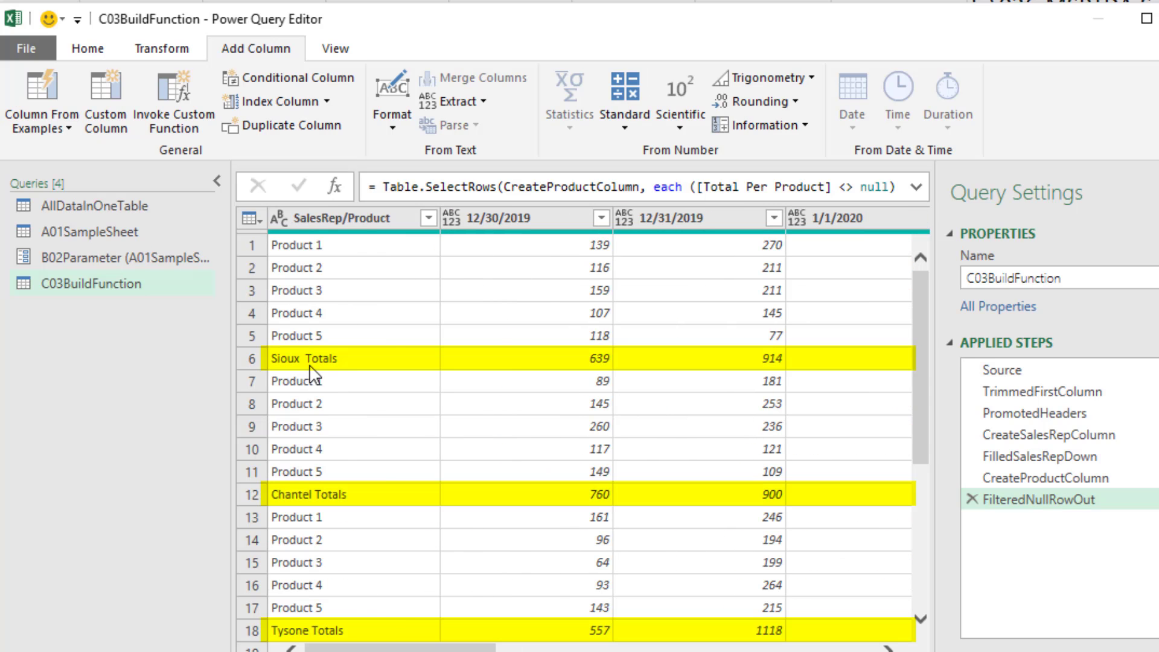
# - Filter the SalesRep/Product column to keep only rows whose text does not contain Total
pyautogui.click(429, 218)
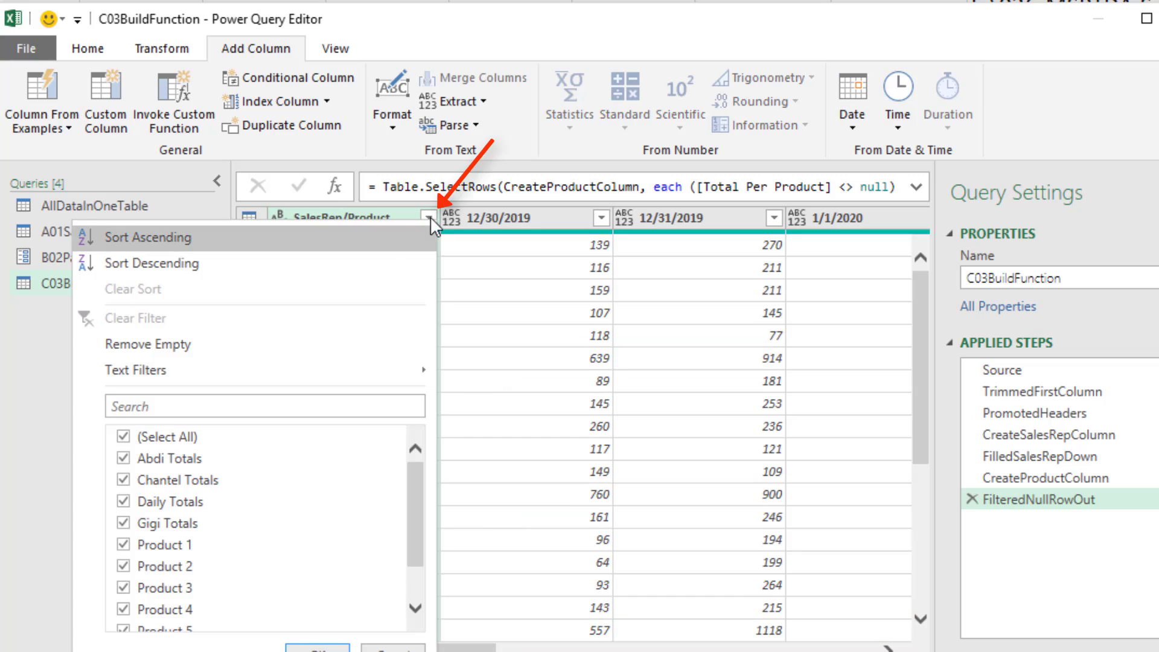
pyautogui.moveTo(268, 367)
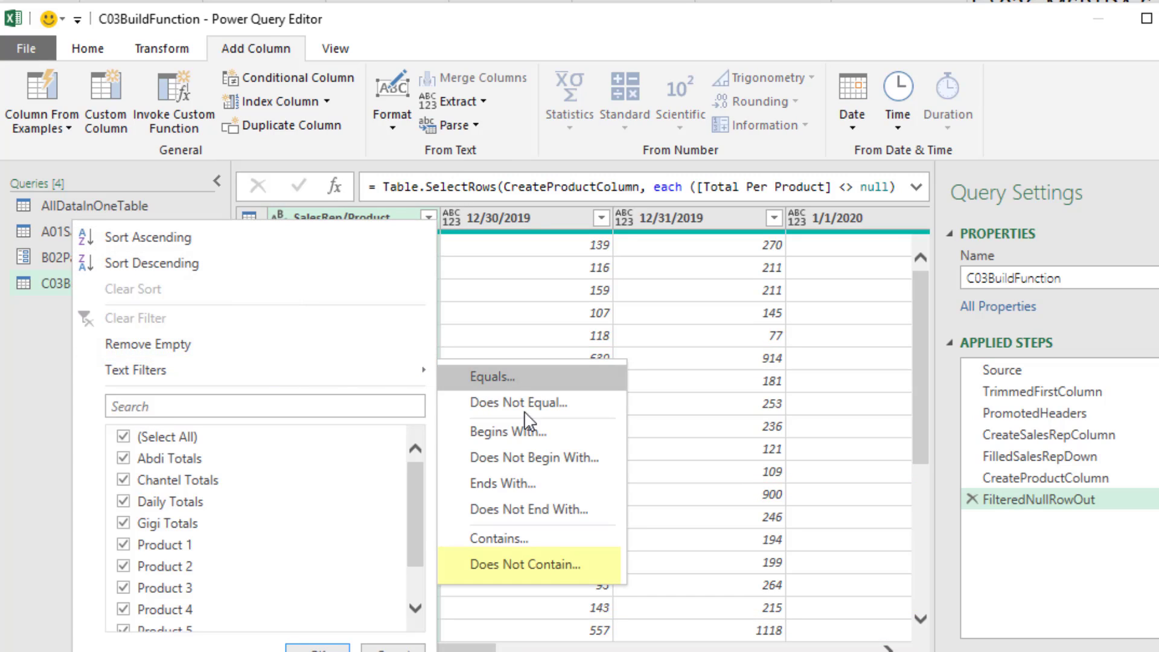
pyautogui.click(555, 568)
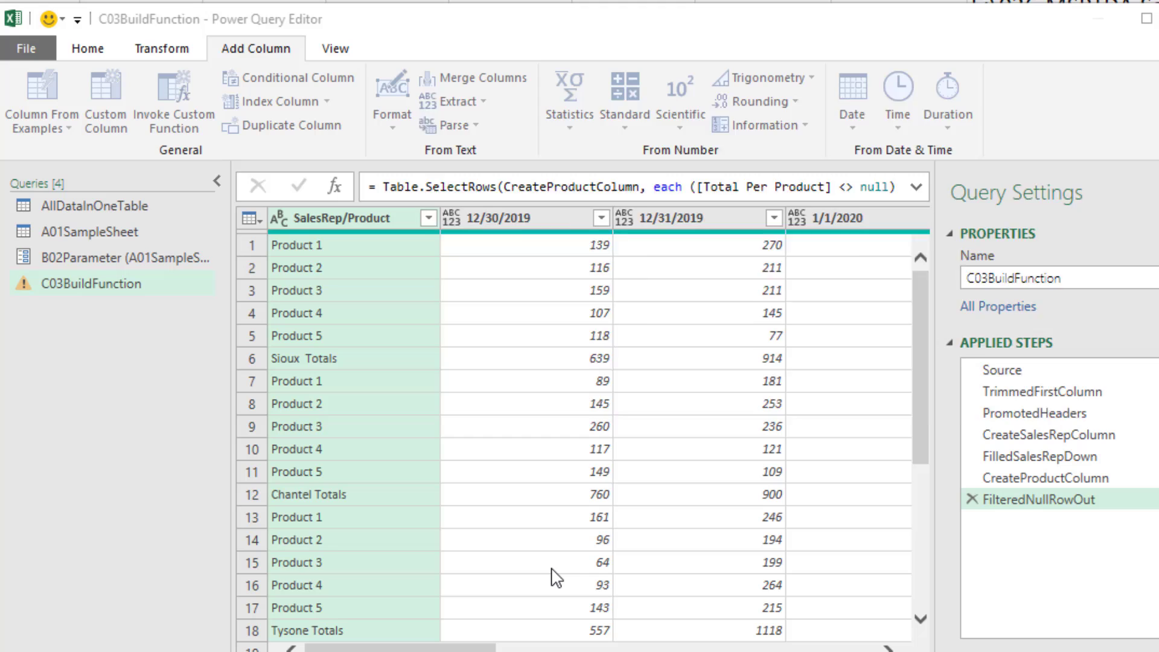
pyautogui.write('To')
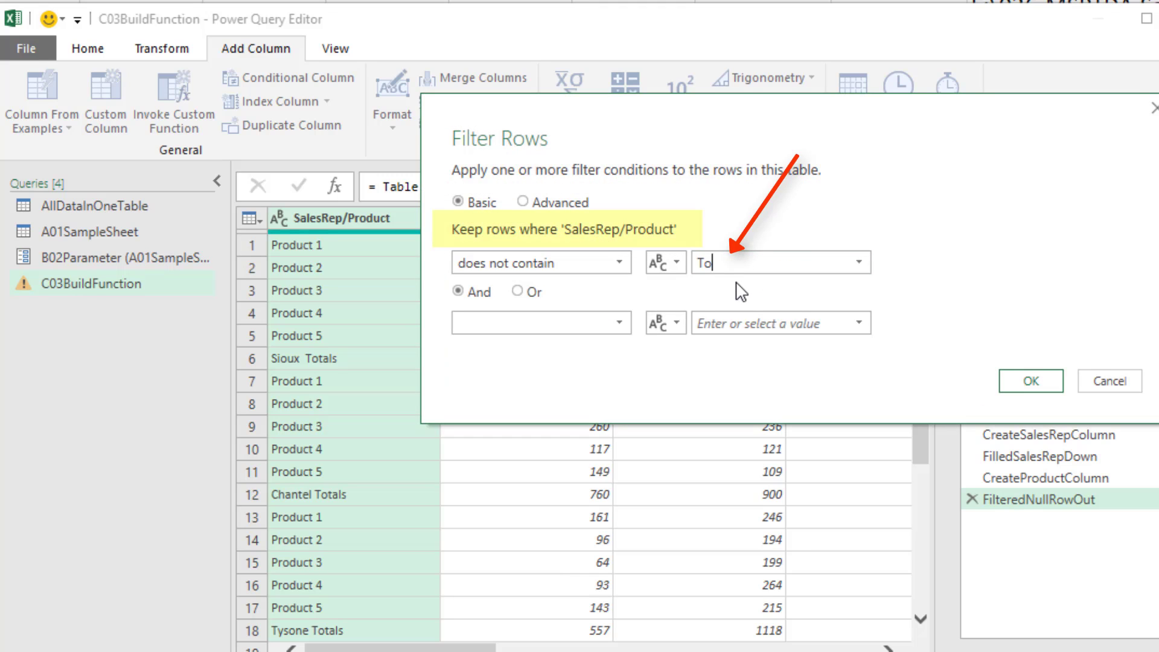
pyautogui.write('tal')
pyautogui.click(1037, 382)
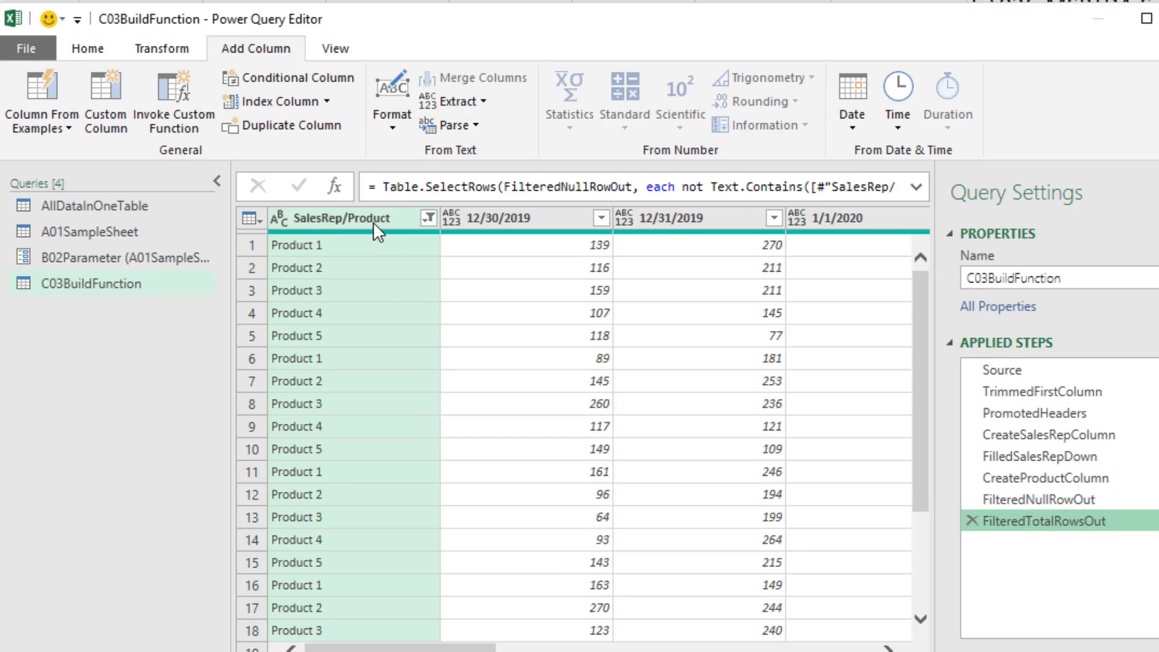
# - Remove the SalesRep/Product and Total Per Product columns together
pyautogui.moveTo(401, 649); pyautogui.dragTo(781, 649)
pyautogui.press('ctrl')
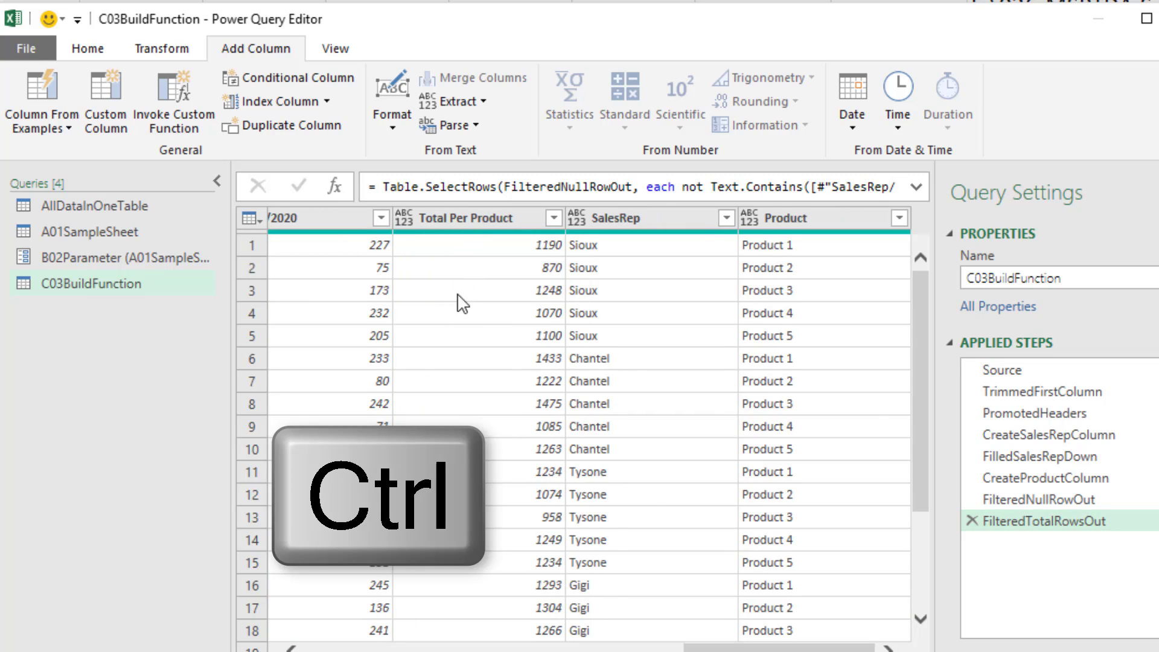
pyautogui.keyDown('ctrl'); pyautogui.click(450, 219); pyautogui.keyUp('ctrl')
pyautogui.rightClick(452, 220)
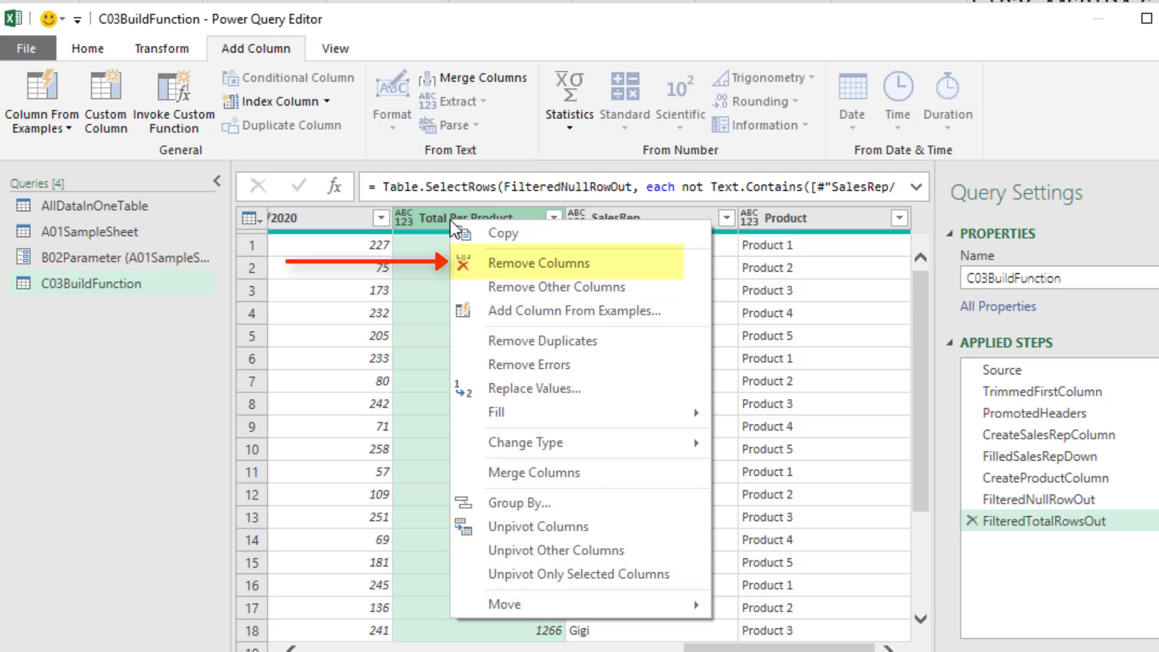
pyautogui.click(493, 261)
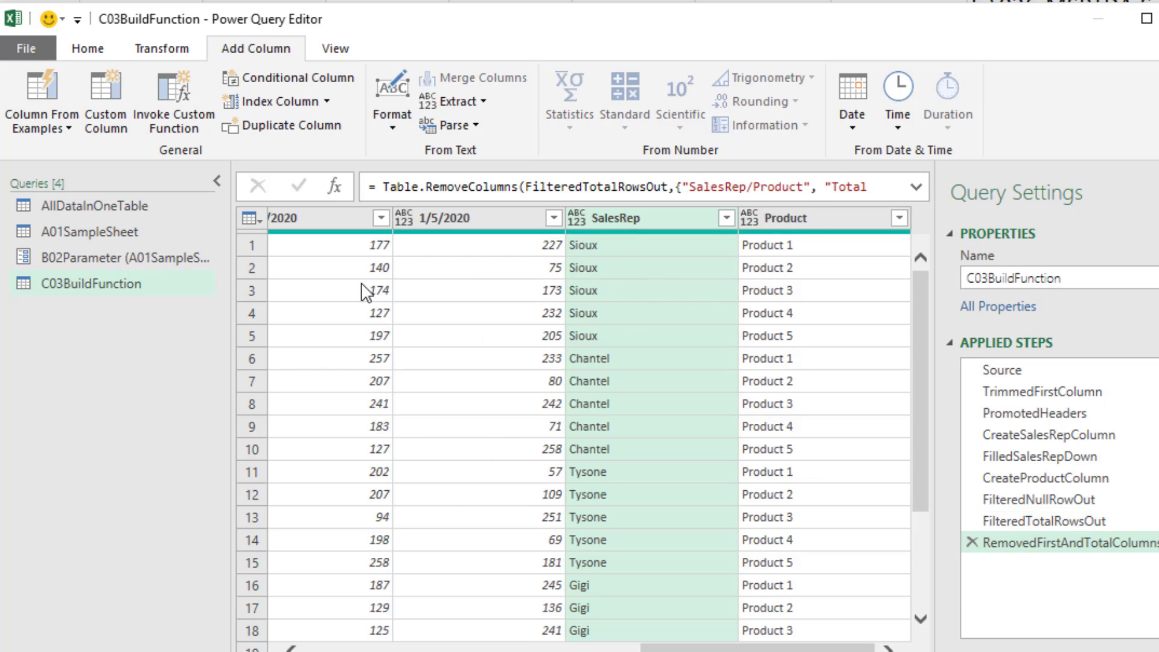
# - Unpivot all columns other than SalesRep and Product
pyautogui.keyDown('ctrl'); pyautogui.click(807, 219); pyautogui.keyUp('ctrl')
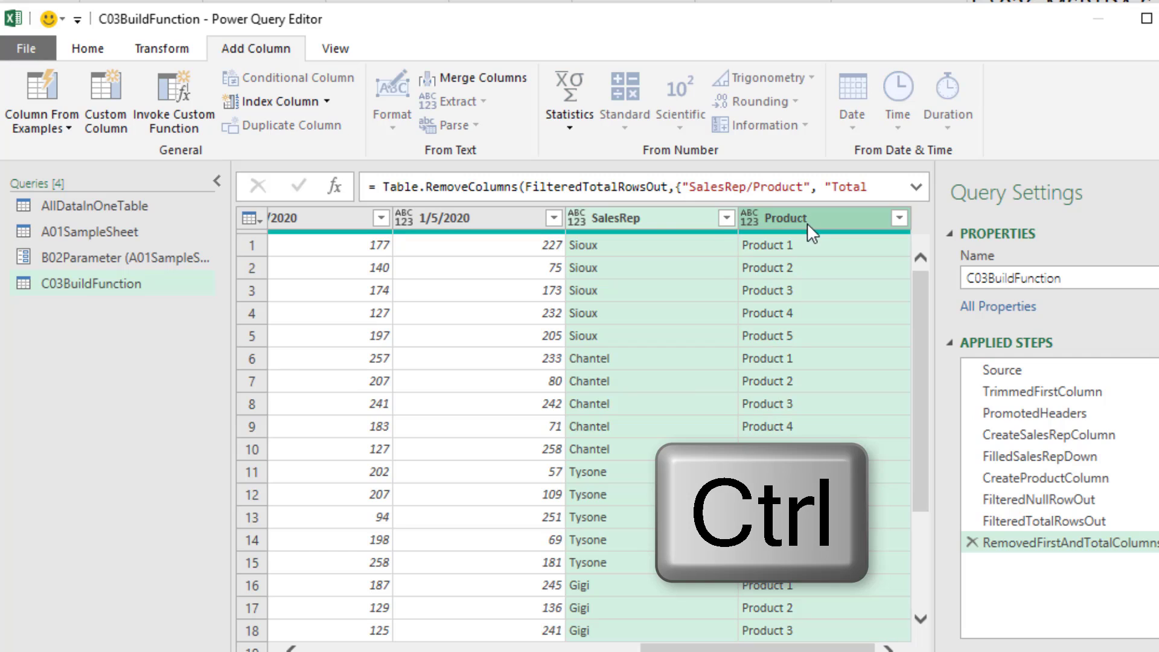
pyautogui.rightClick(619, 220)
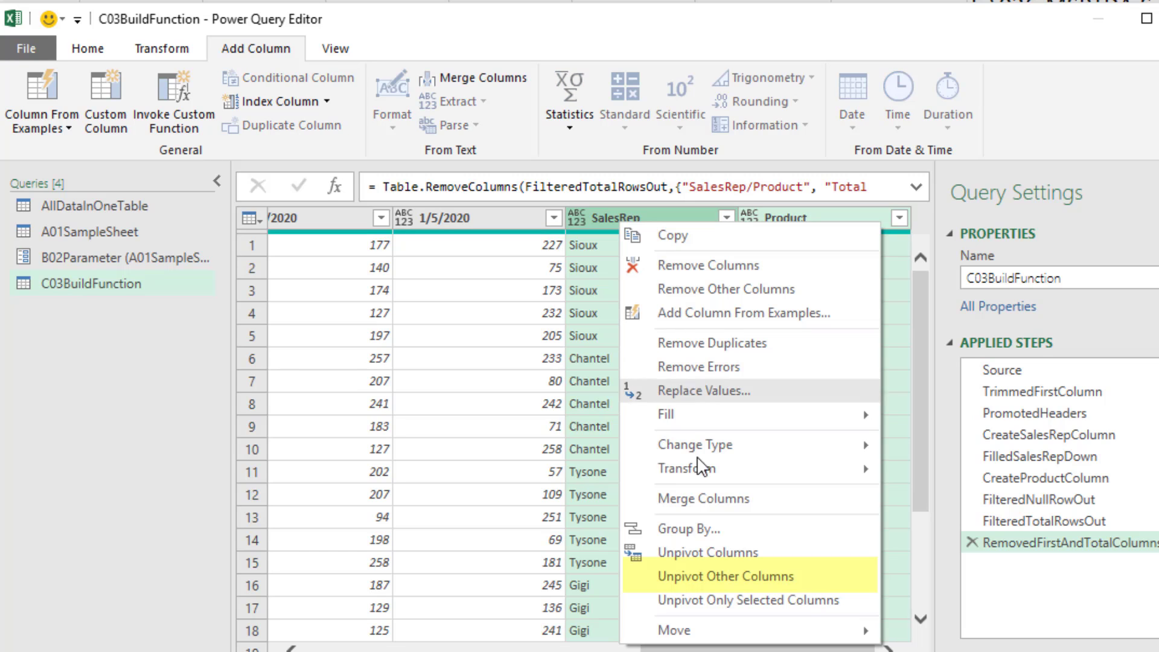
pyautogui.click(744, 578)
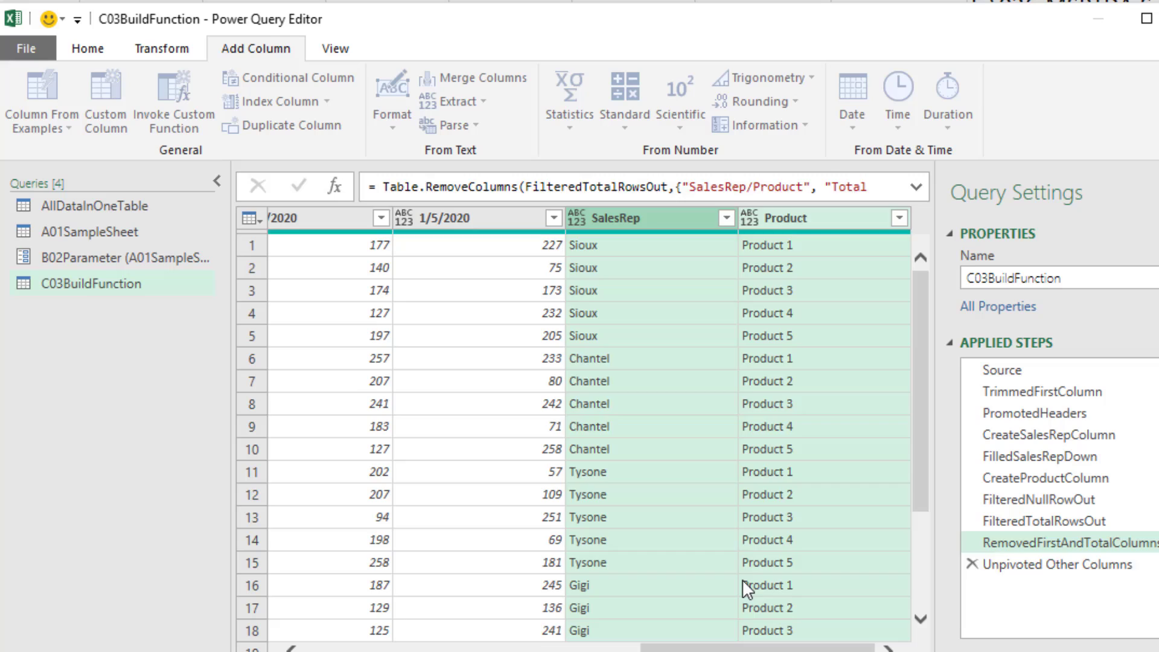
# - Edit the unpivot step's formula so the Attribute column is named Date and the Value column Sales
pyautogui.click(916, 187)
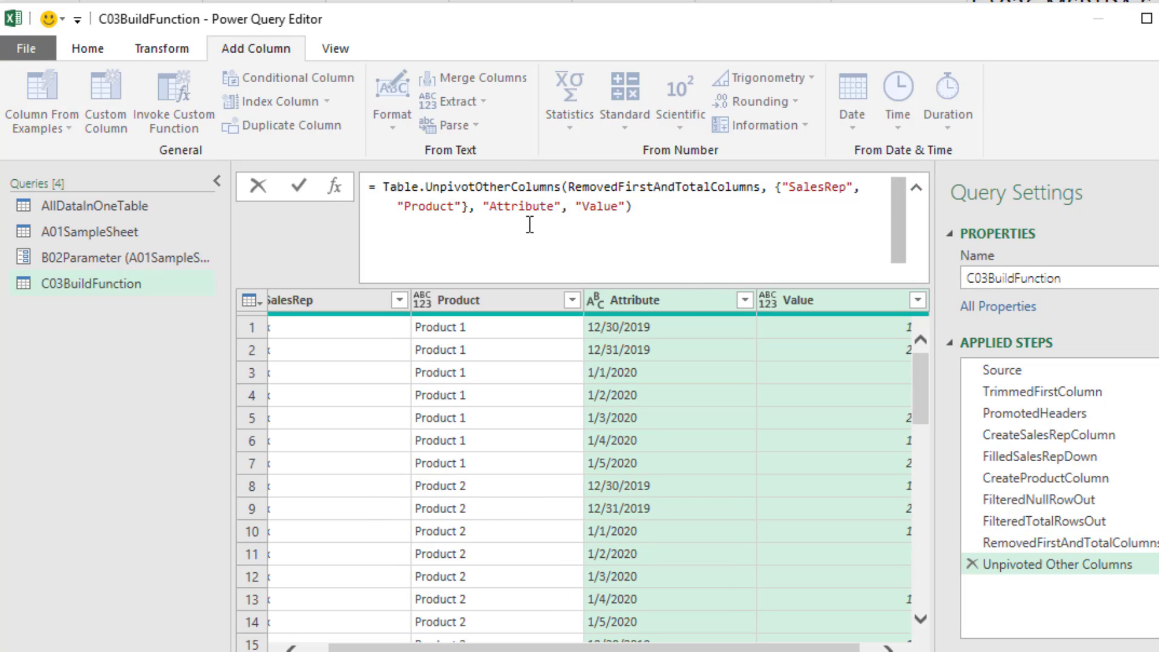
pyautogui.doubleClick(507, 207)
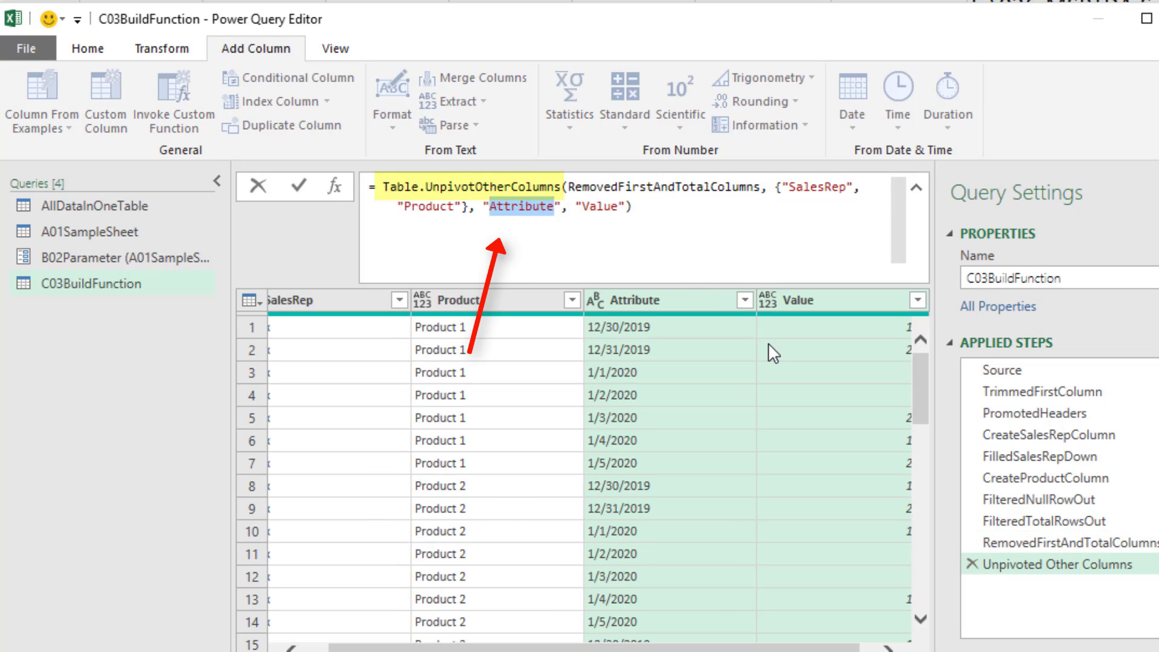
pyautogui.write('Date')
pyautogui.doubleClick(563, 207)
pyautogui.write('Sales')
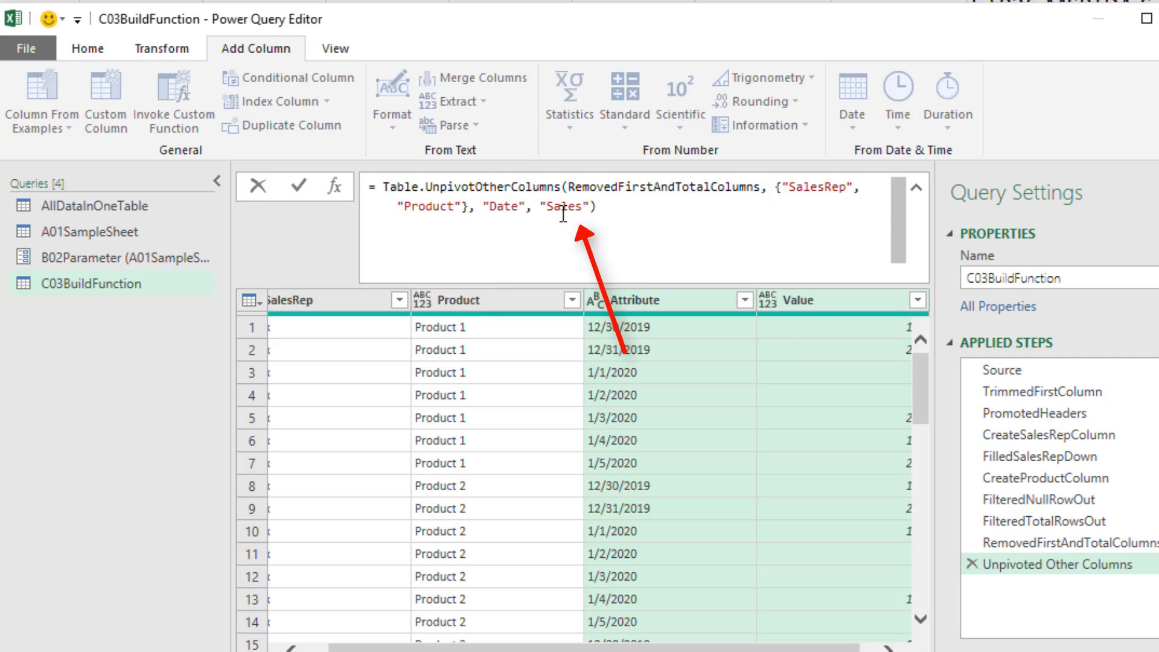
pyautogui.press('Return')
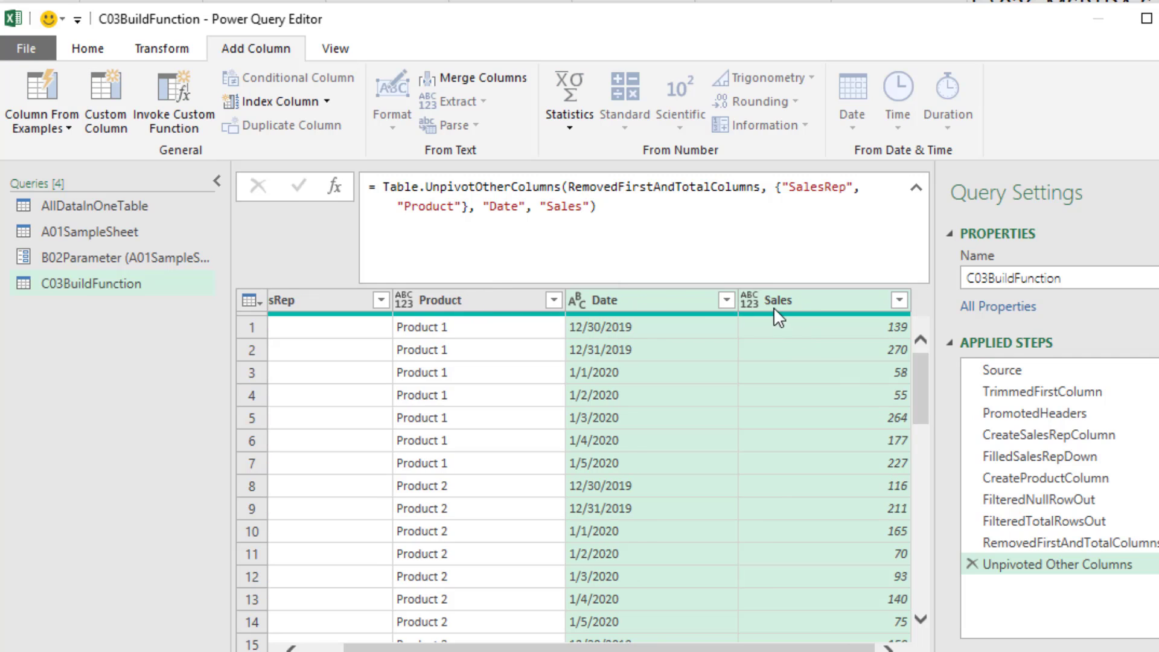
# - Set the data types to decimal number for Sales, date for Date, and text for Product and SalesRep
pyautogui.click(751, 300)
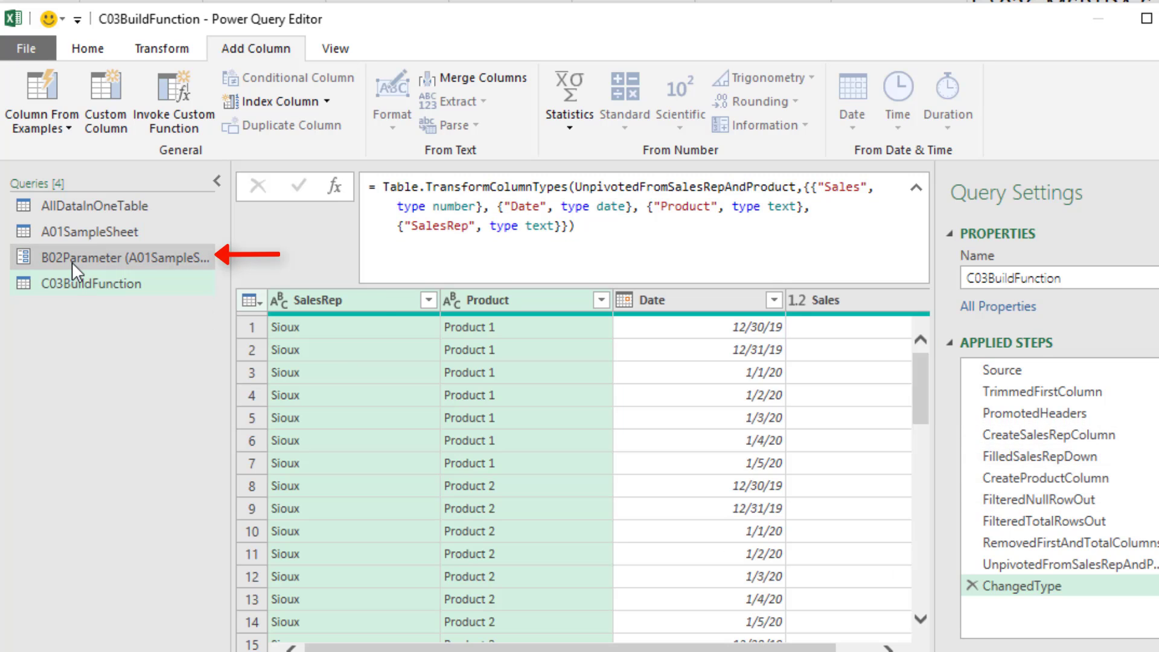
pyautogui.moveTo(105, 269)
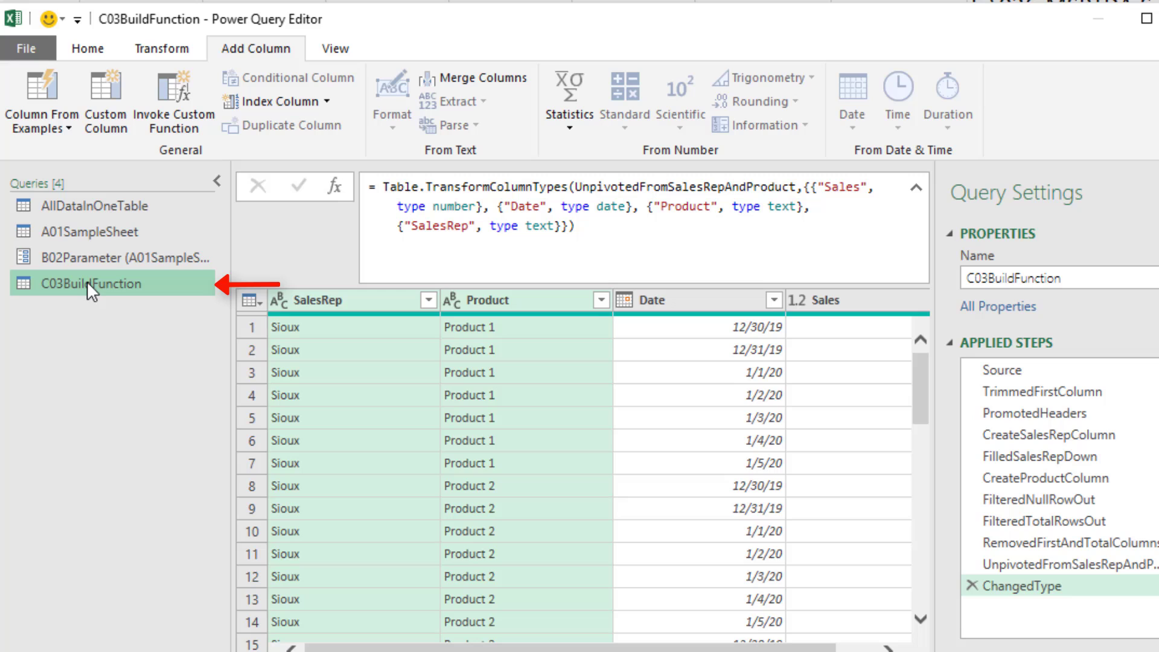
pyautogui.rightClick(80, 284)
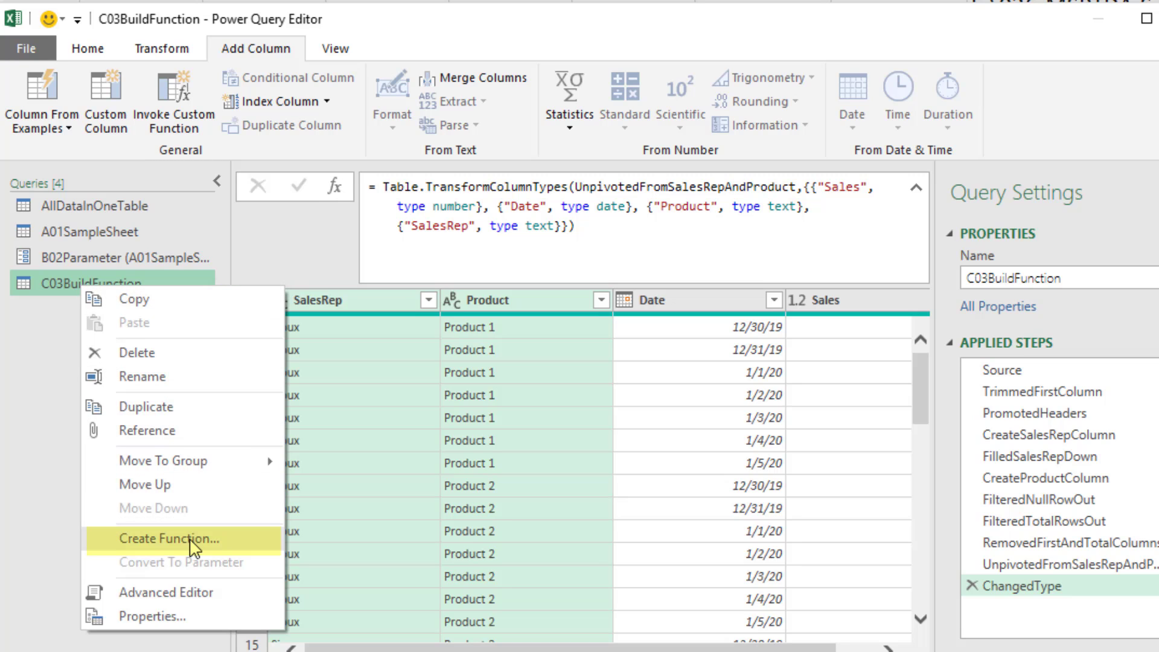
pyautogui.click(104, 205)
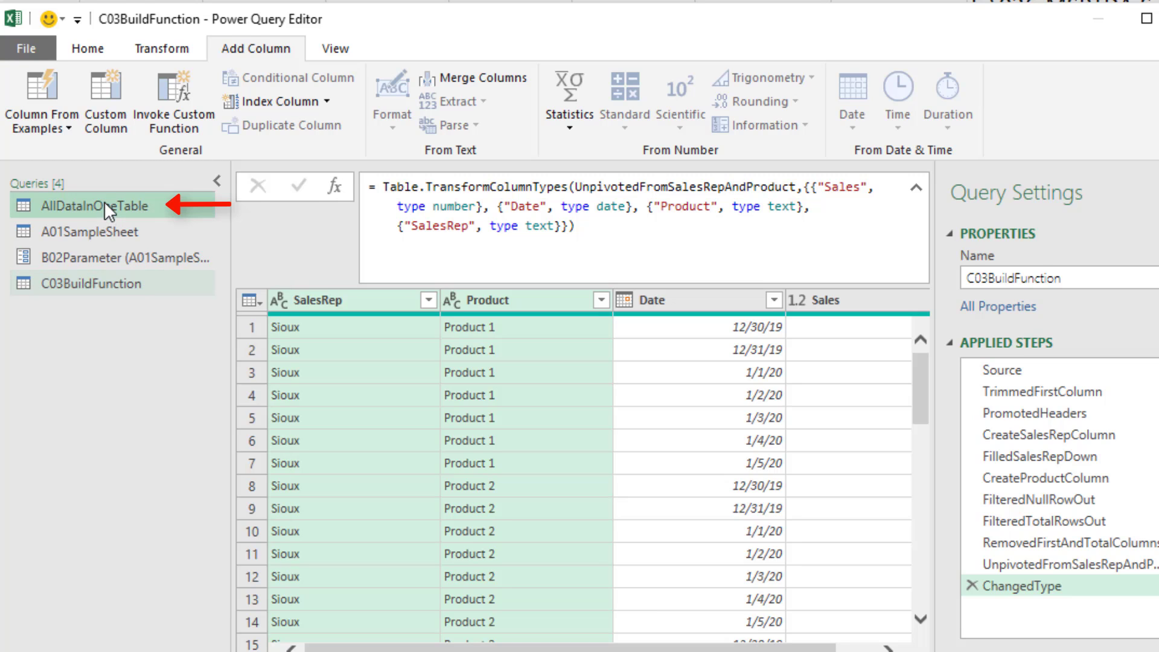
pyautogui.rightClick(105, 208)
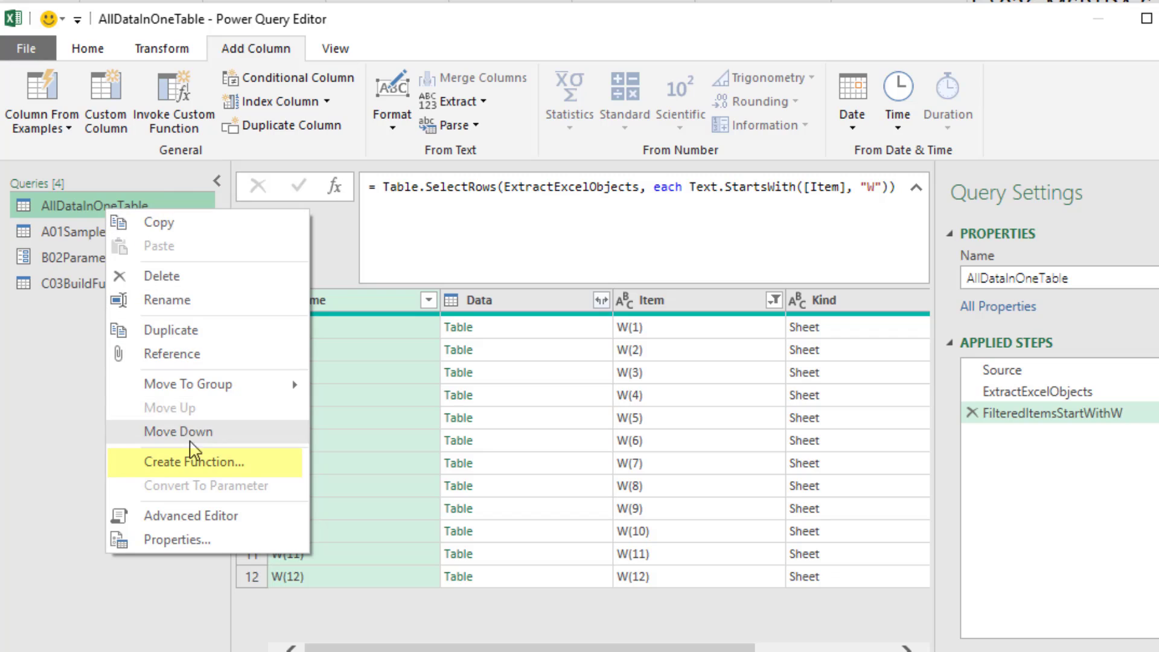
pyautogui.click(194, 462)
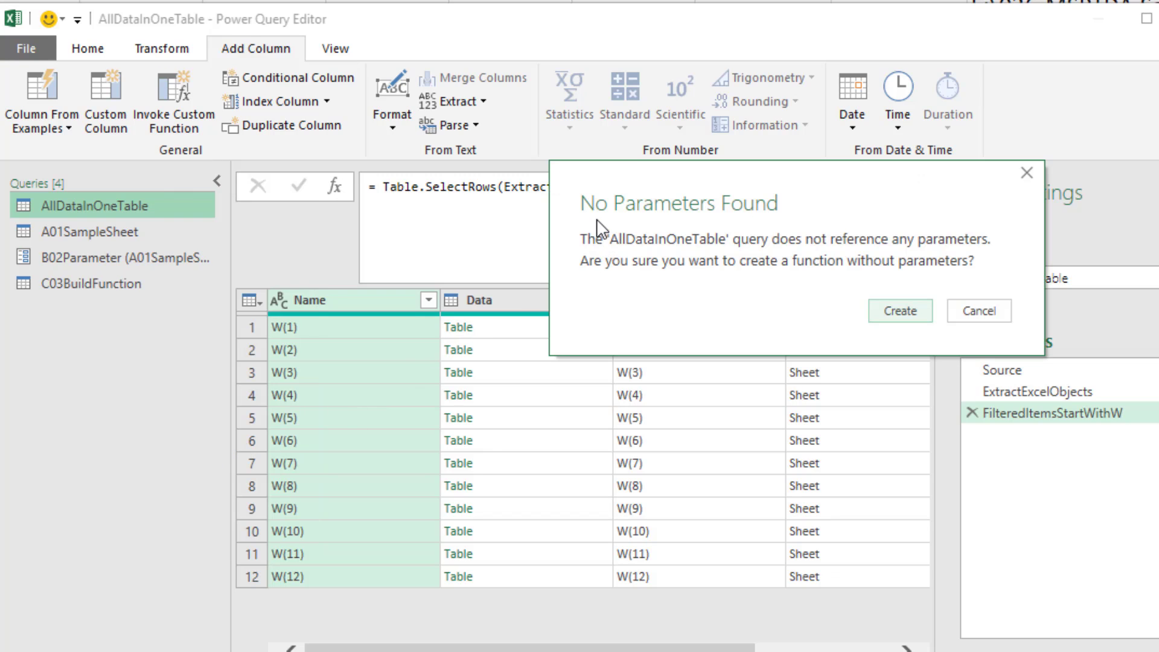
pyautogui.click(1003, 321)
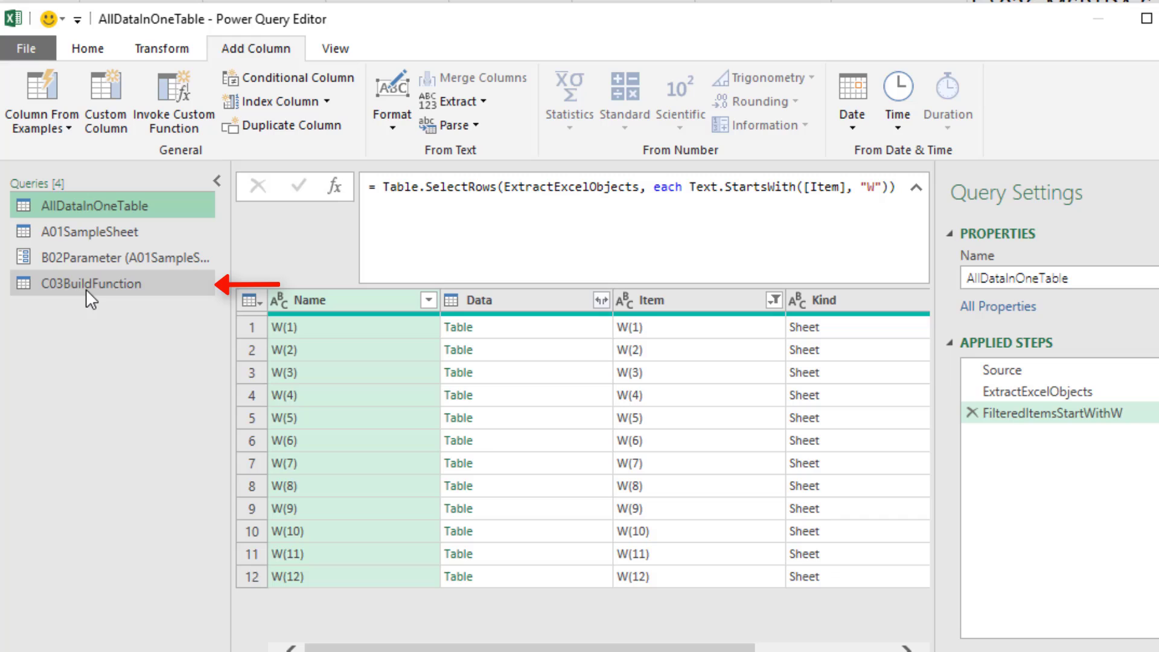
# - Create a function named D04FxCrossTabToProperDataSet from the C03BuildFunction query
pyautogui.rightClick(86, 288)
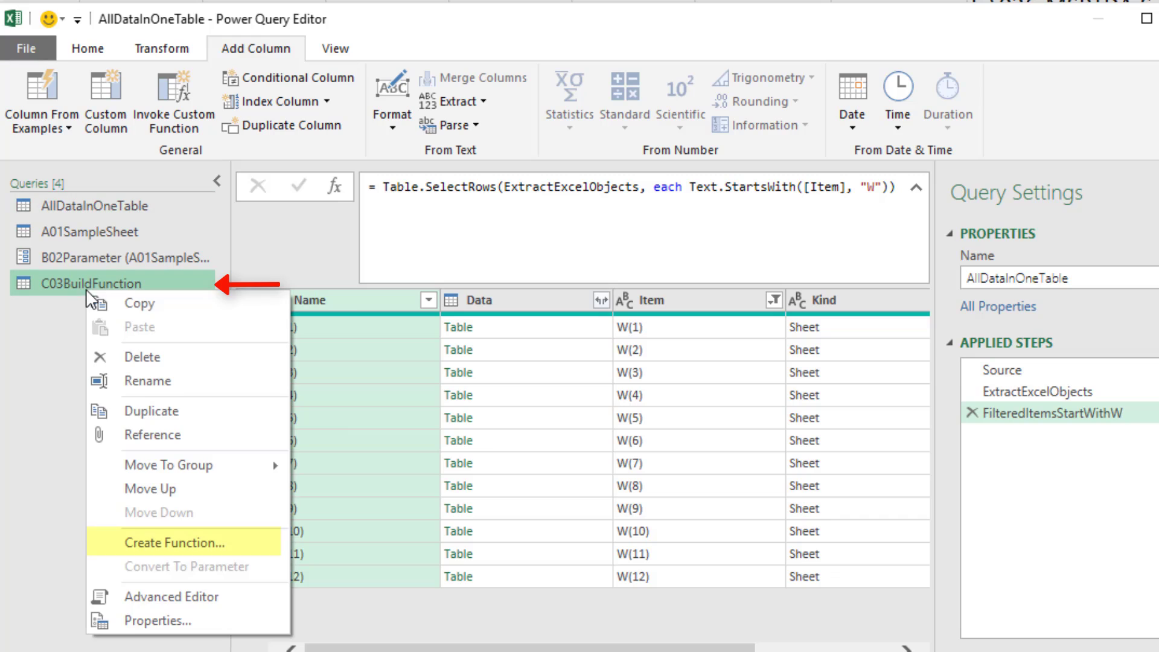
pyautogui.click(172, 543)
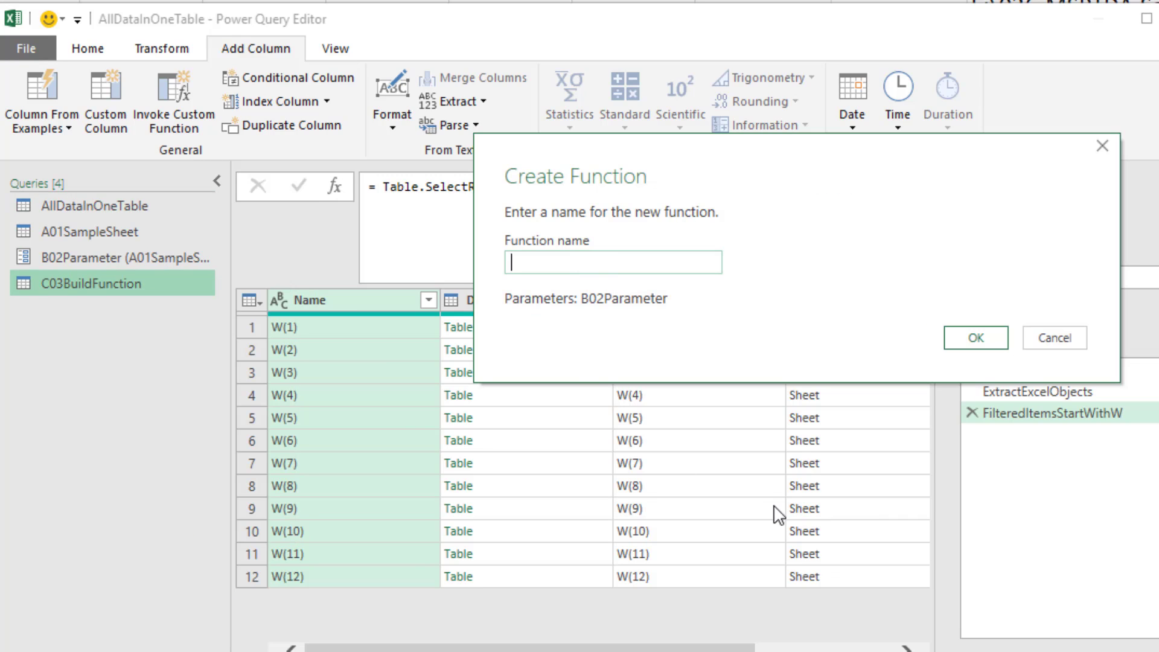
pyautogui.write('D04FxCrossTabToProperDataSet')
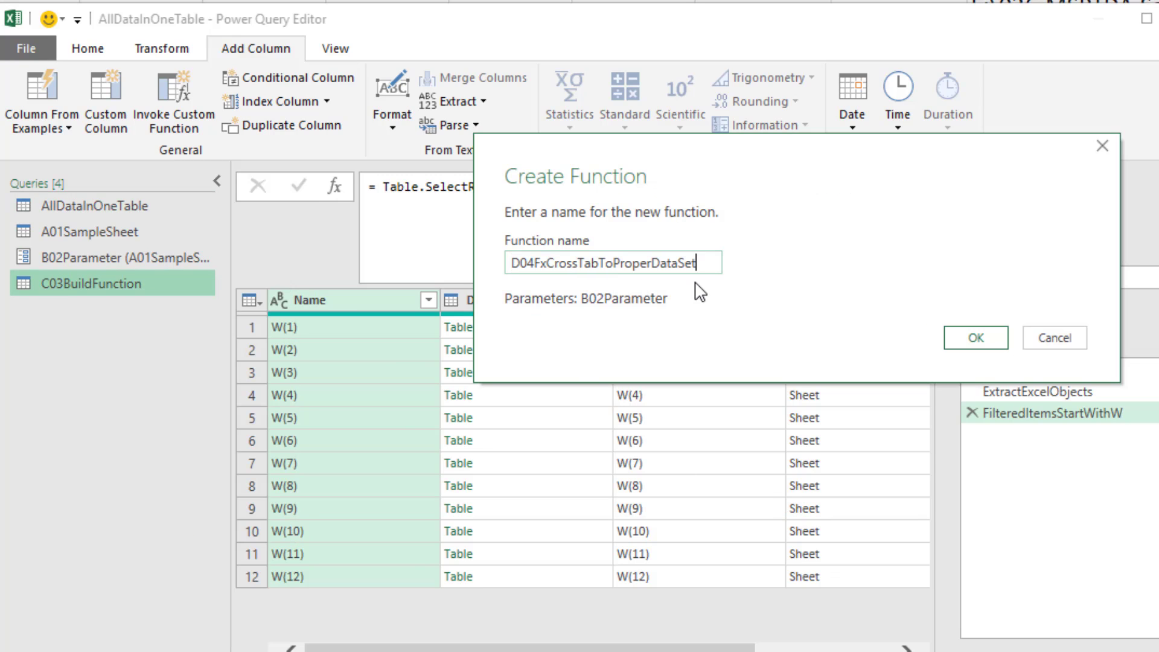
pyautogui.click(977, 338)
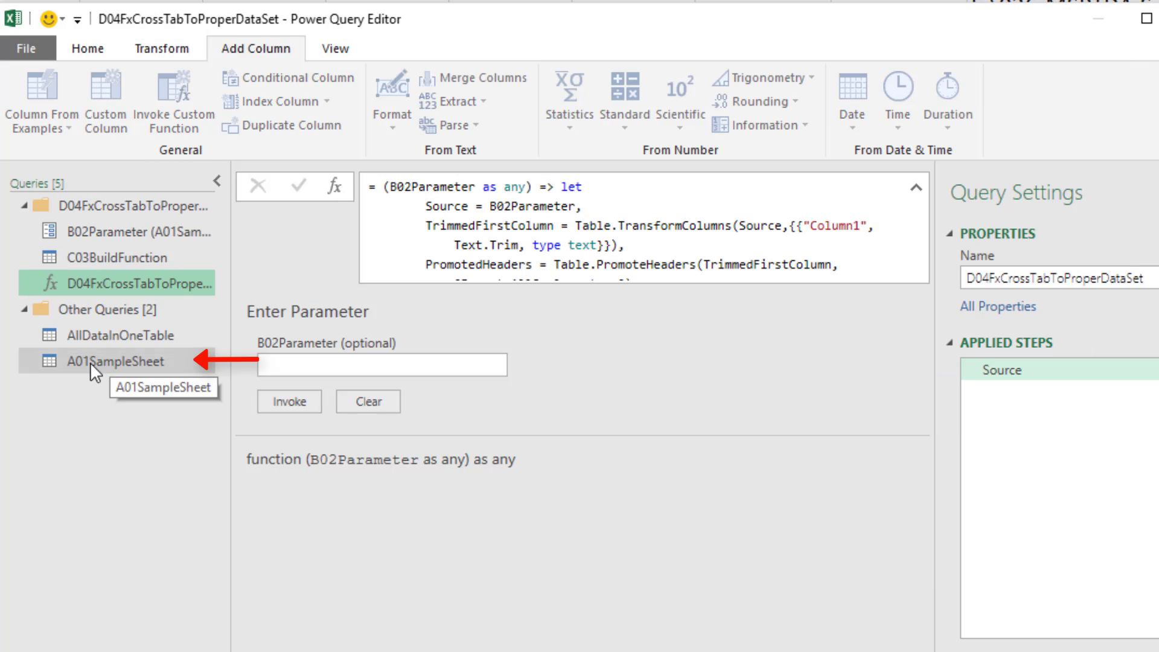
# - Move the A01SampleSheet query into the D04FxCrossTabToProperDataSet group
pyautogui.rightClick(89, 363)
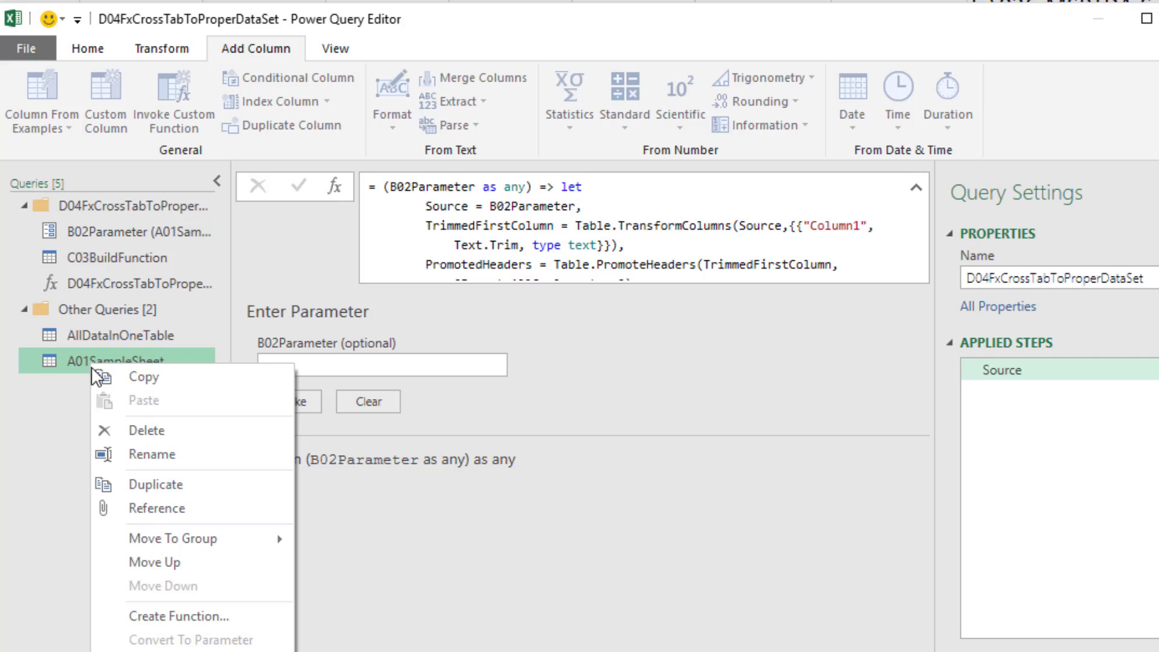
pyautogui.moveTo(184, 542)
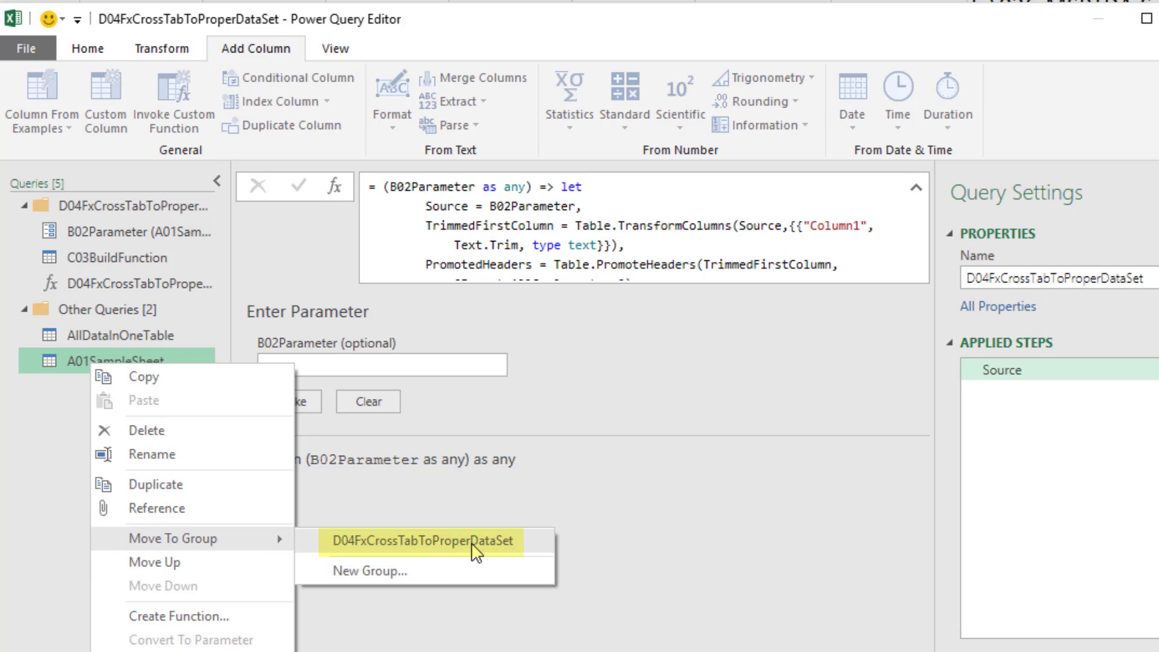
pyautogui.click(524, 547)
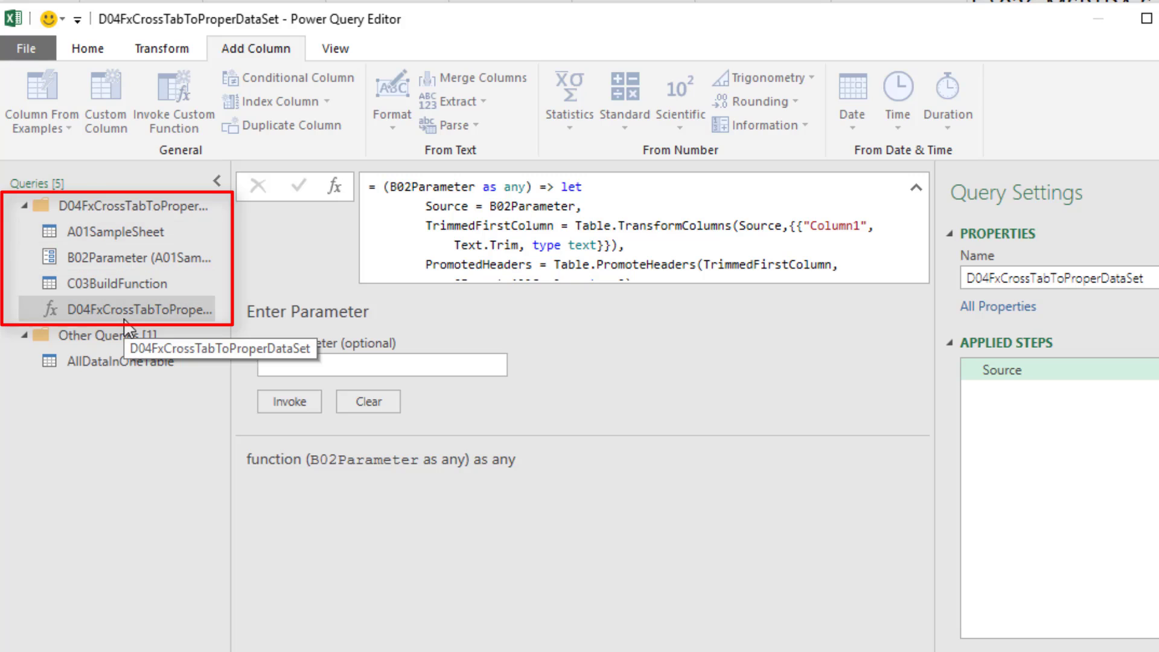
# - In AllDataInOneTable, invoke D04FxCrossTabToProperDataSet on the Data column as a new ProperDataSet column and preview some of its tables
pyautogui.click(114, 362)
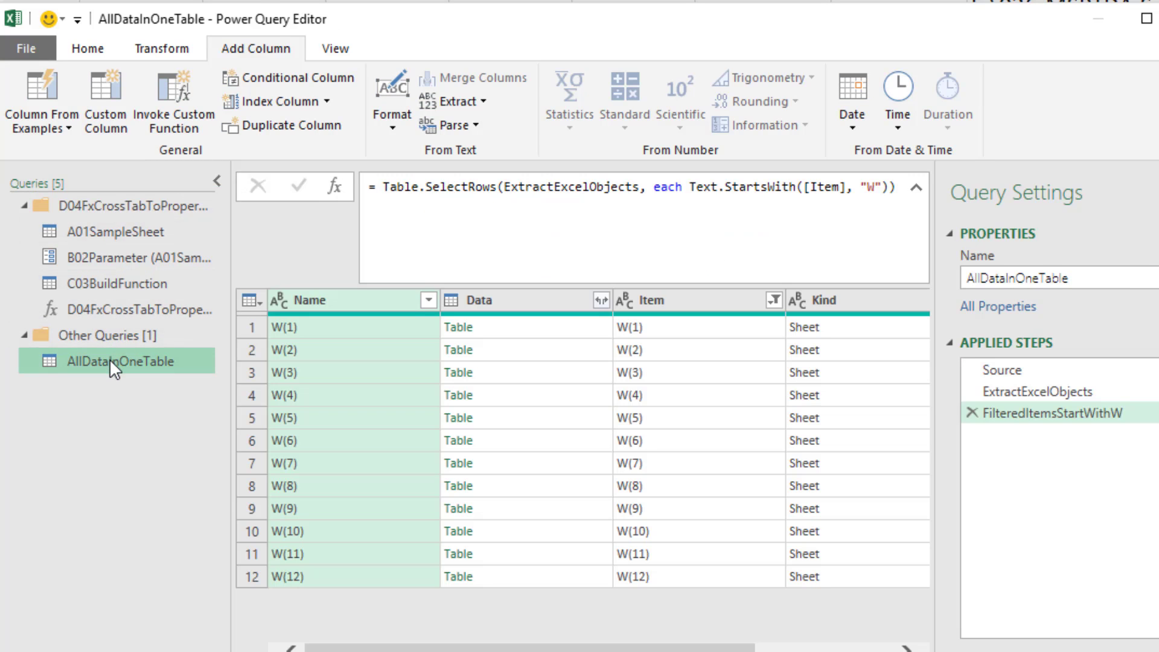
pyautogui.click(518, 335)
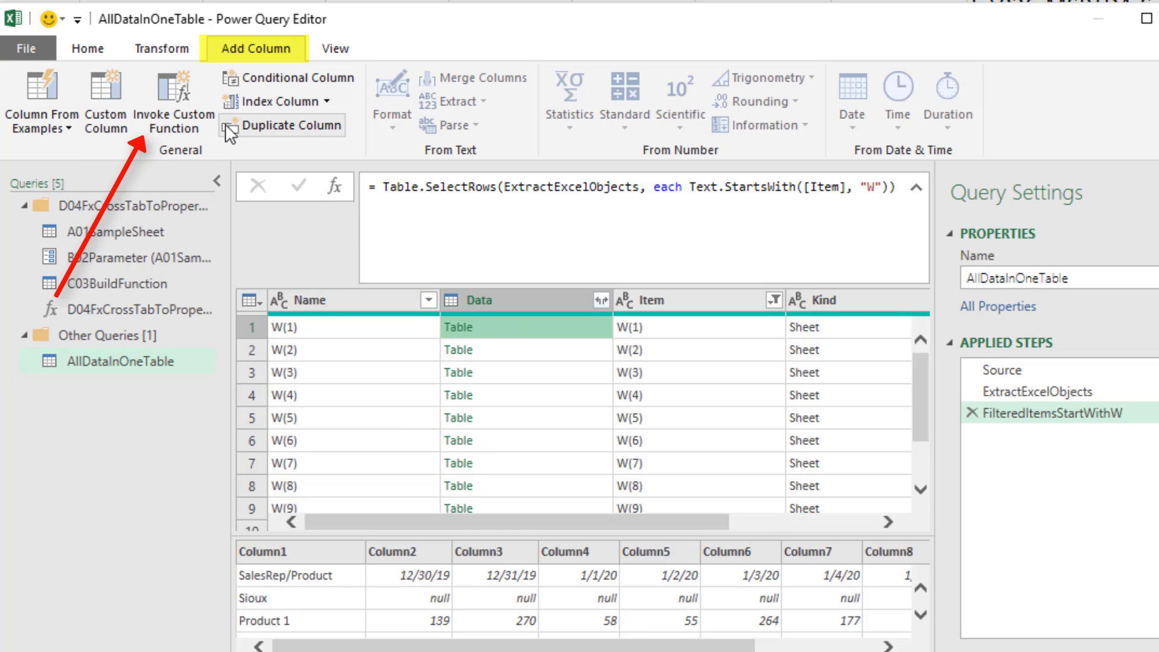
pyautogui.click(180, 93)
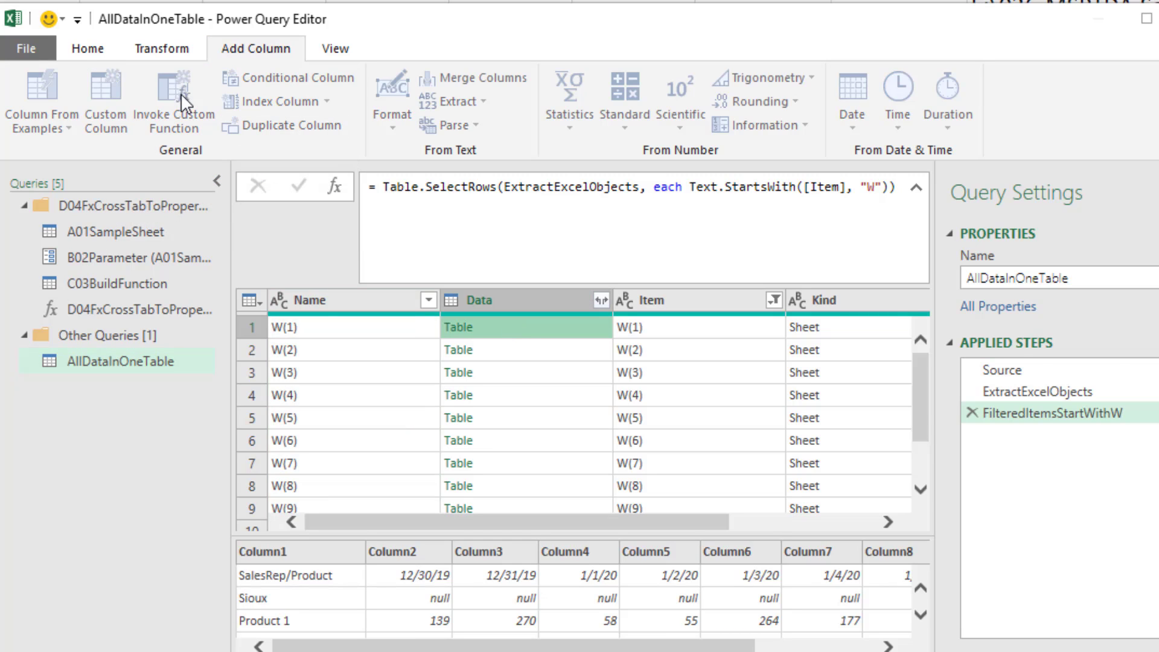
pyautogui.write('ProperDataSet')
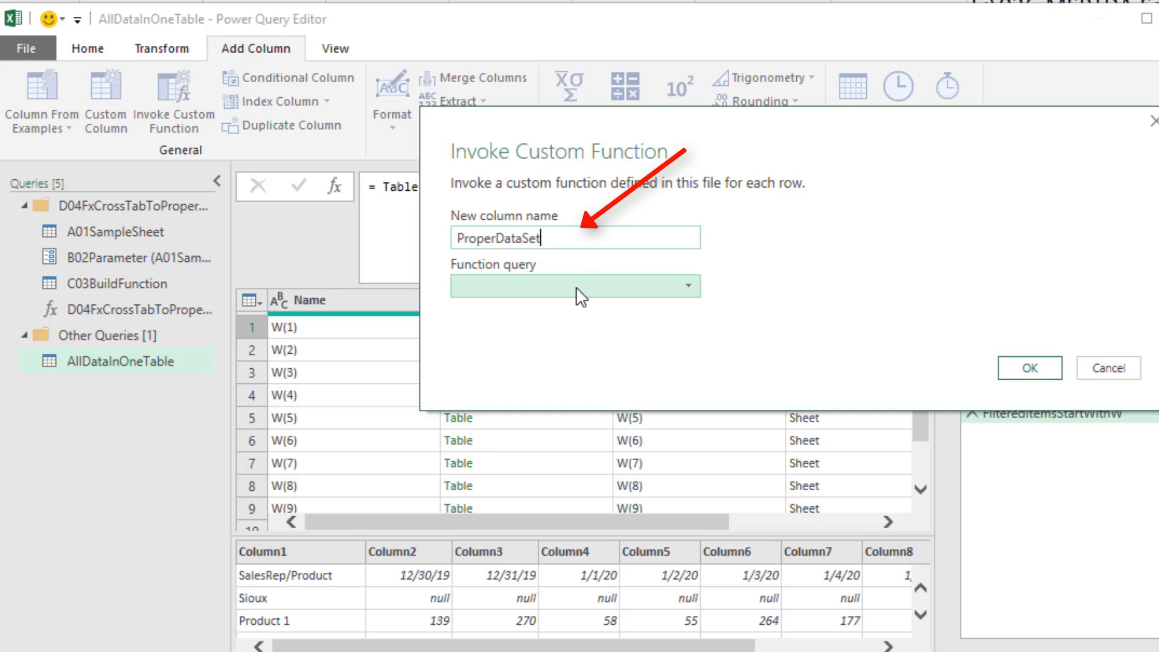
pyautogui.click(580, 290)
pyautogui.click(571, 311)
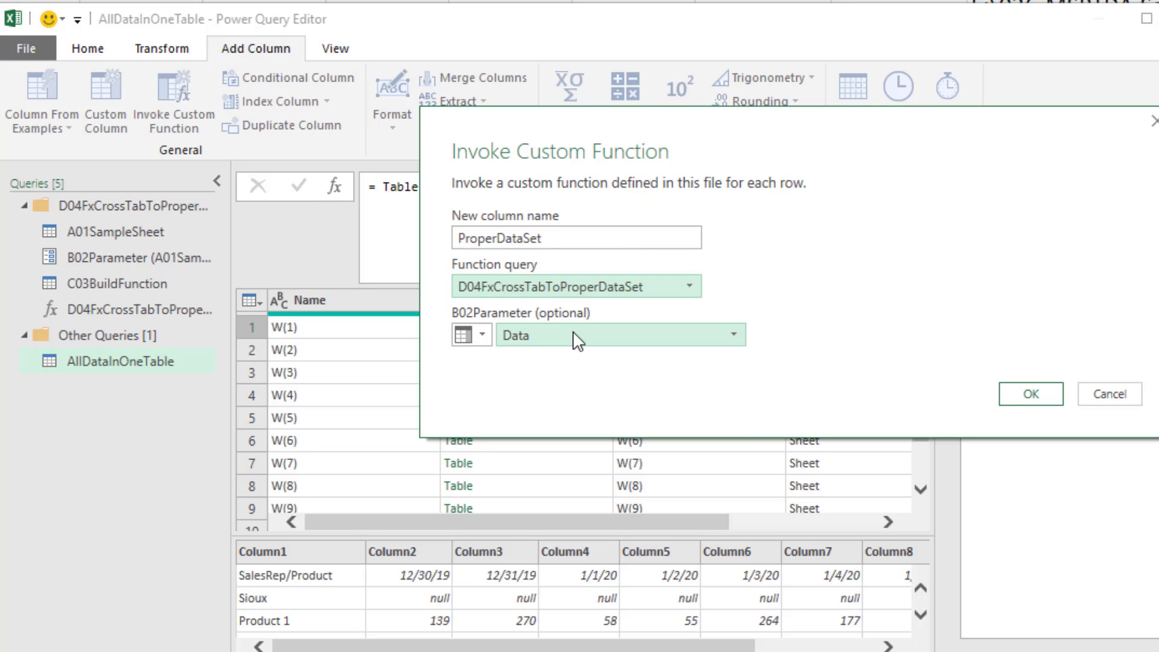
pyautogui.click(574, 337)
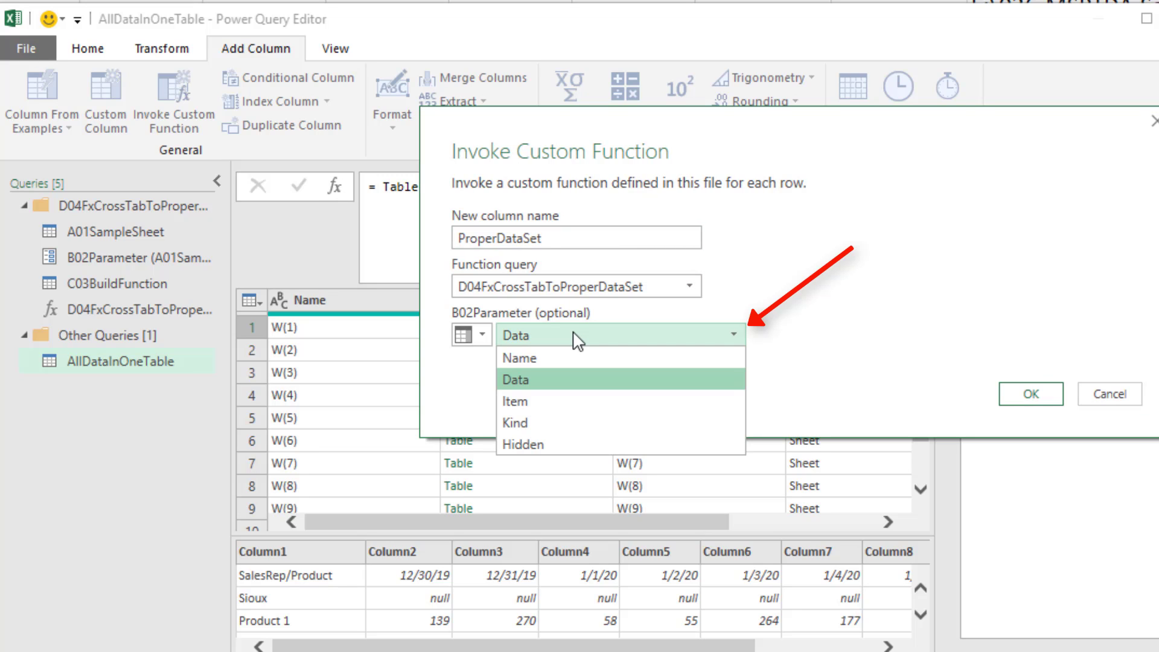
pyautogui.click(530, 379)
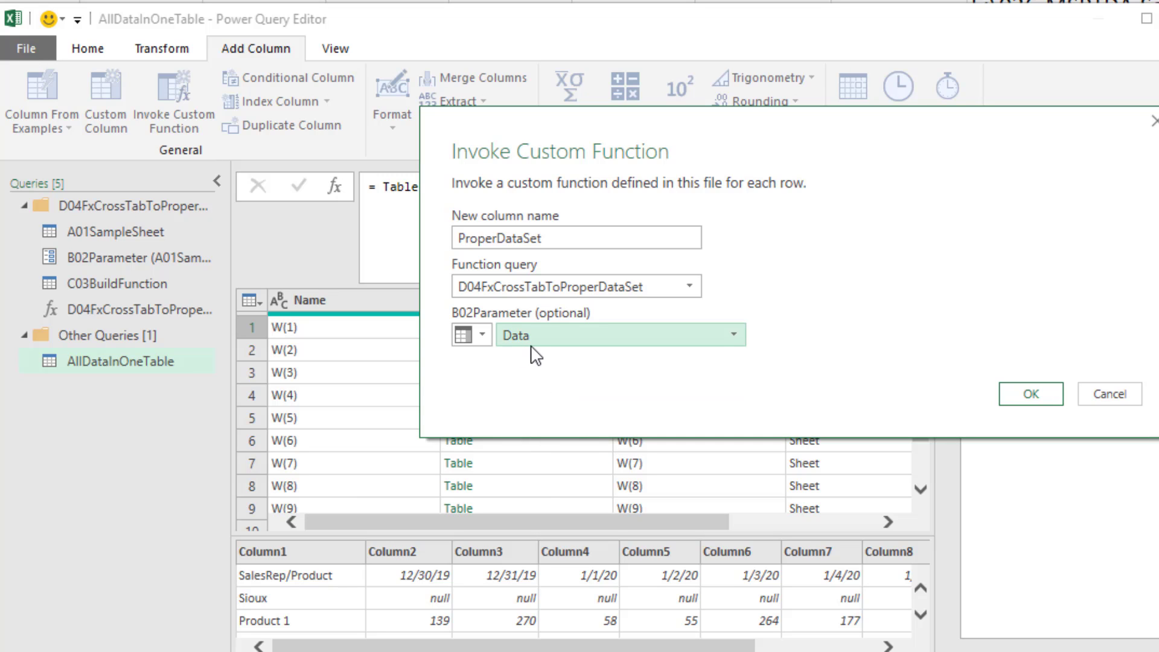
pyautogui.click(1028, 398)
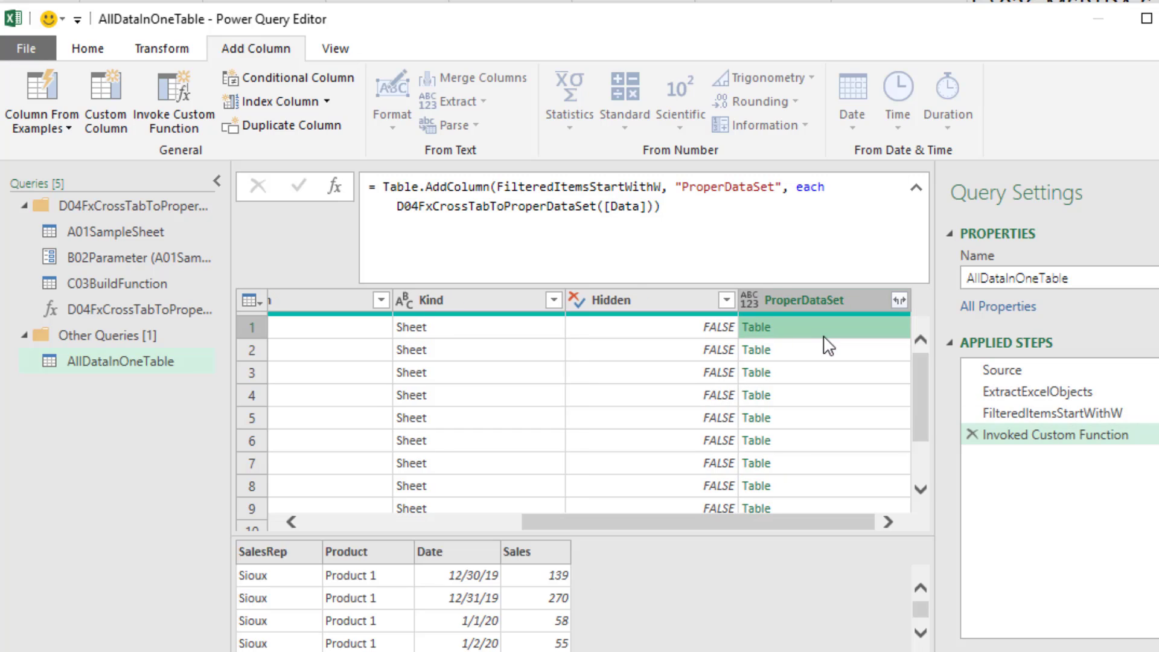
pyautogui.click(802, 355)
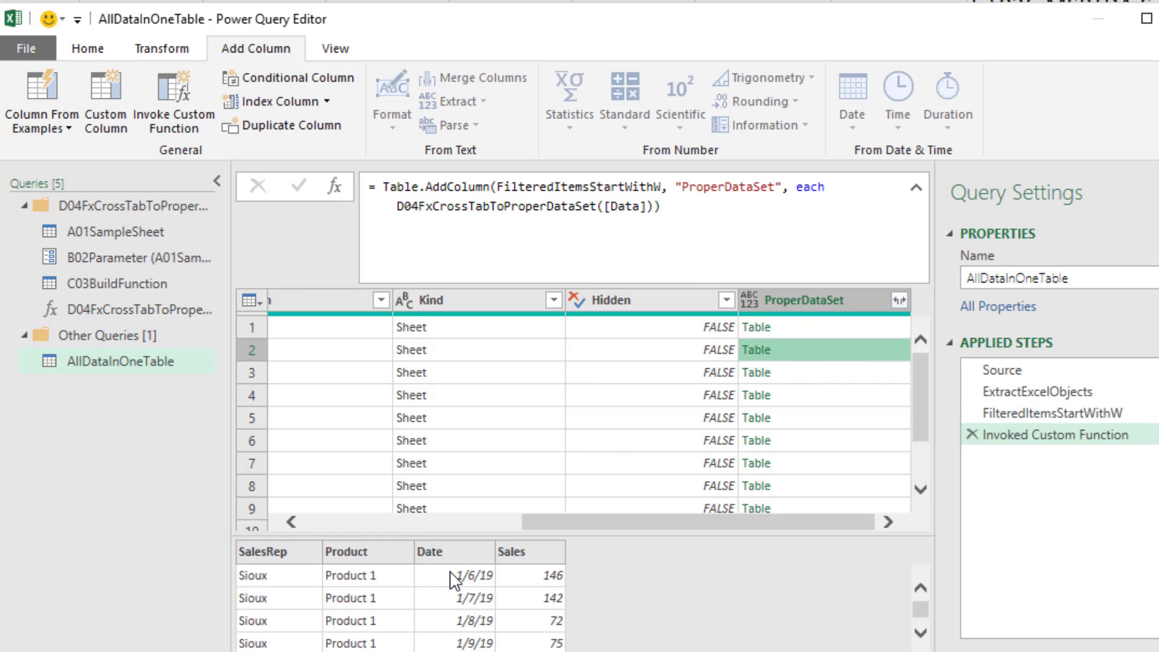
pyautogui.click(820, 372)
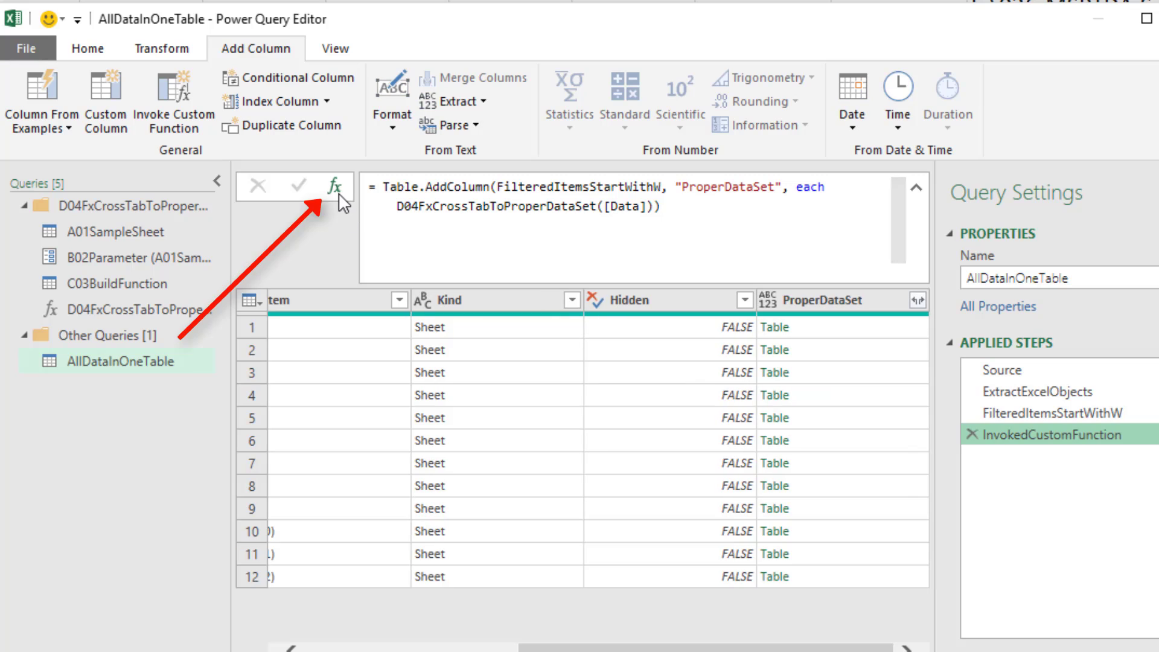
# - Add a custom step with the formula InvokedCustomFunction[ProperDataSet] to extract that column as a list
pyautogui.click(336, 188)
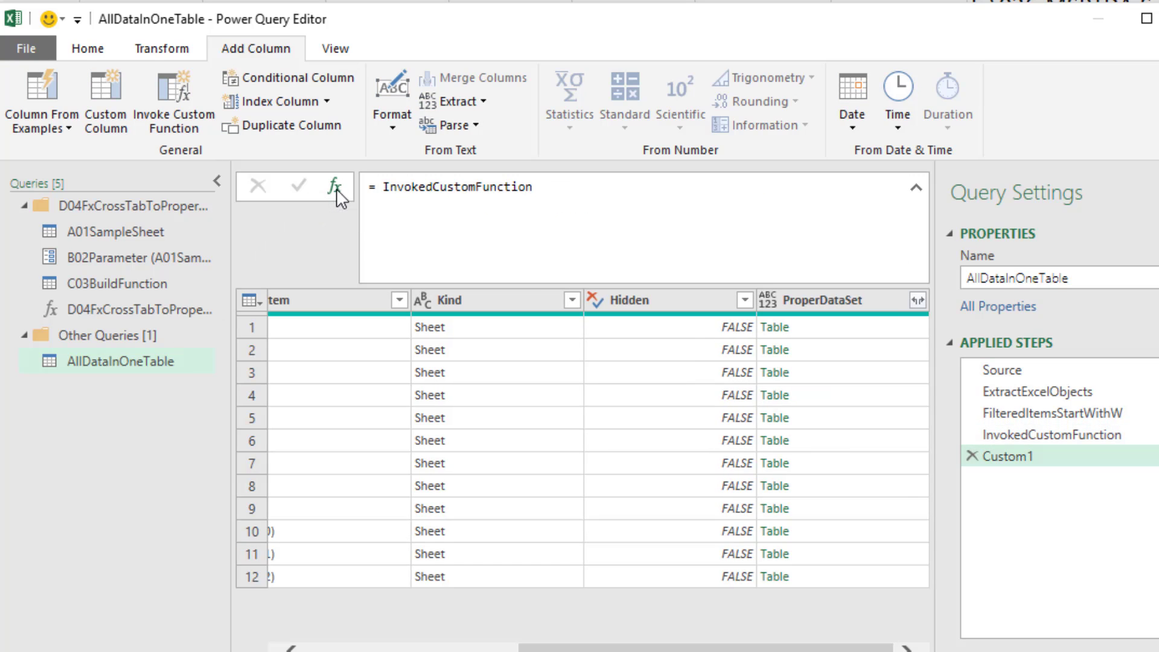
pyautogui.doubleClick(562, 181)
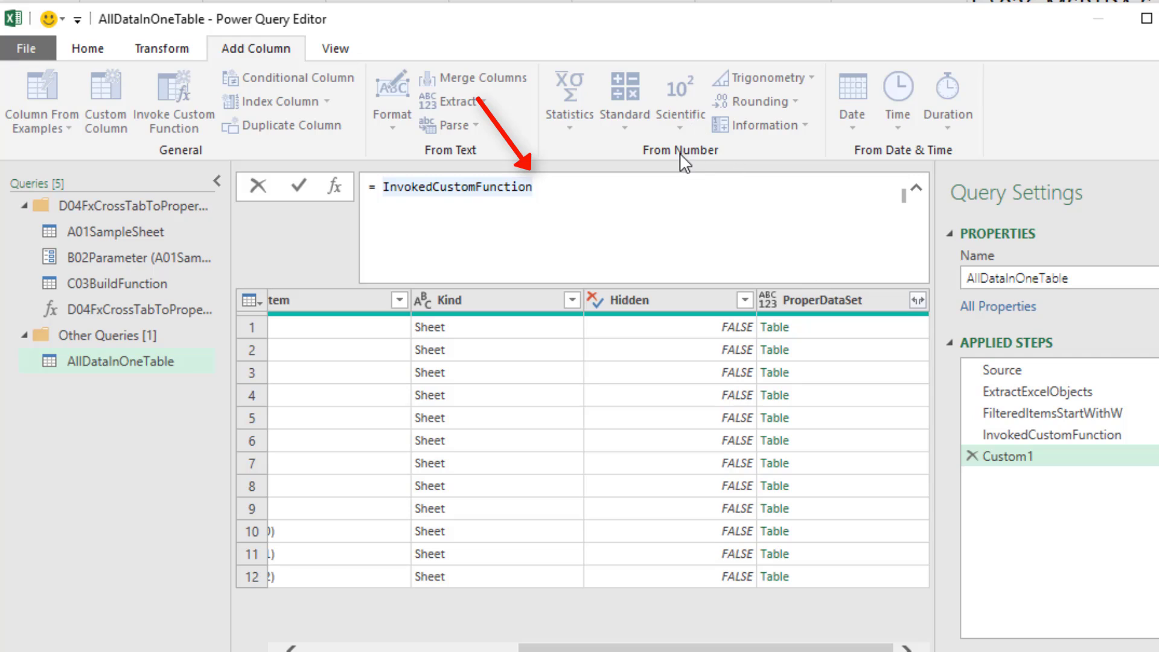
pyautogui.click(677, 180)
pyautogui.write('[ProperDataSet')
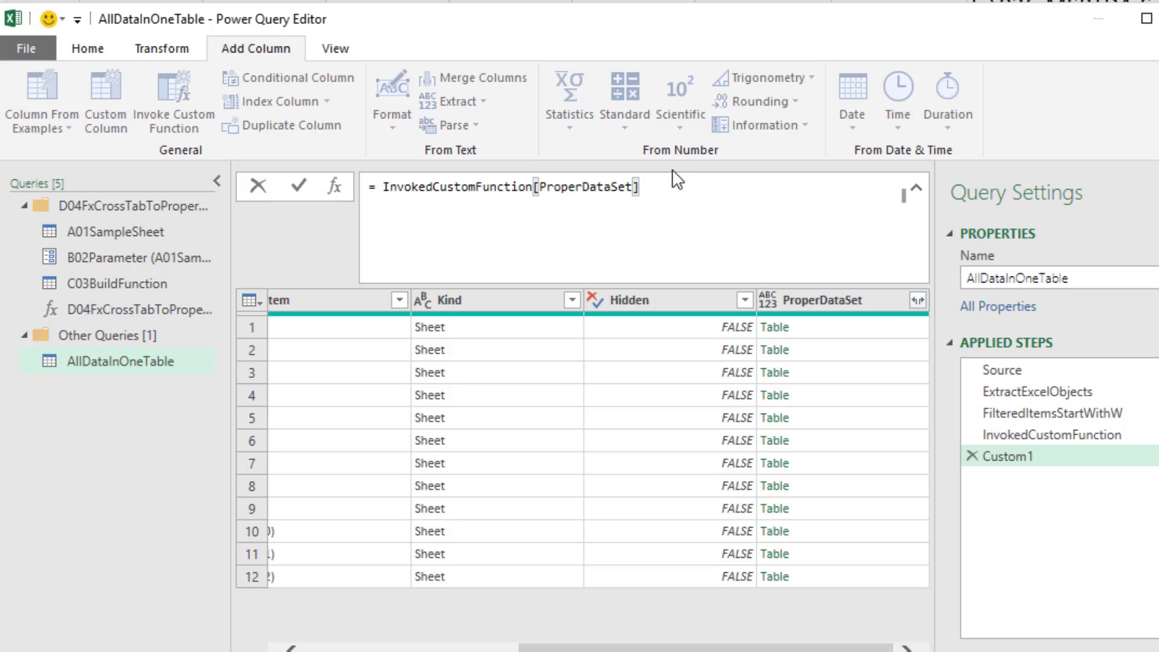
pyautogui.press('Return')
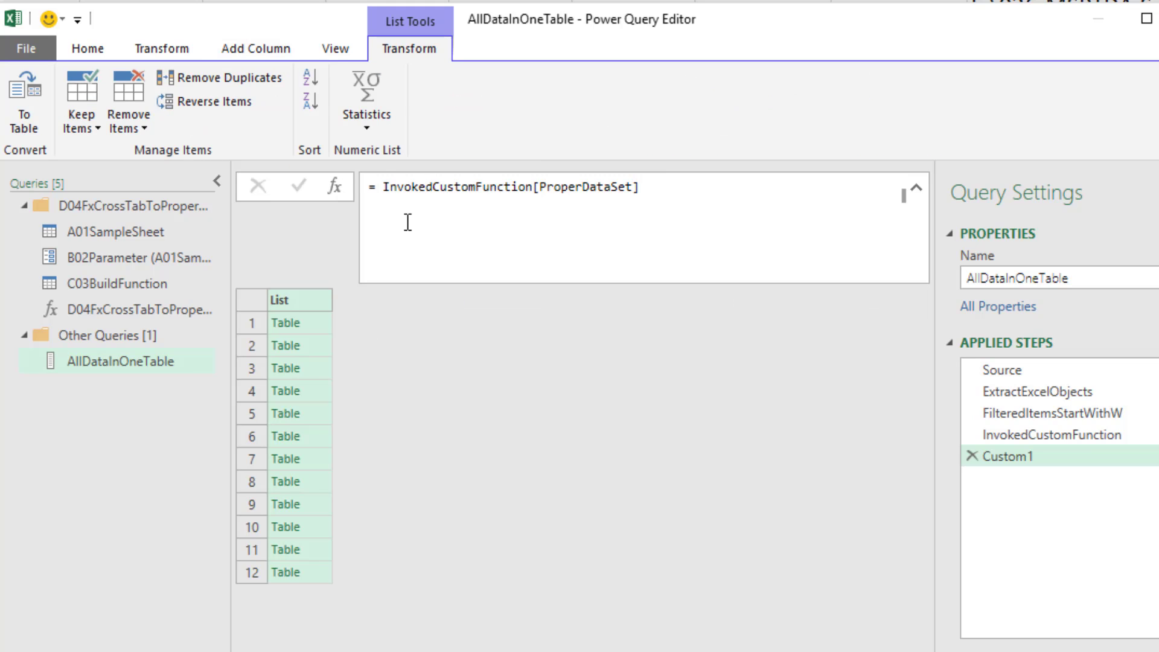
# - Wrap the custom step's formula in Table.Combine to append all the listed tables into one
pyautogui.click(381, 189)
pyautogui.write('Ta')
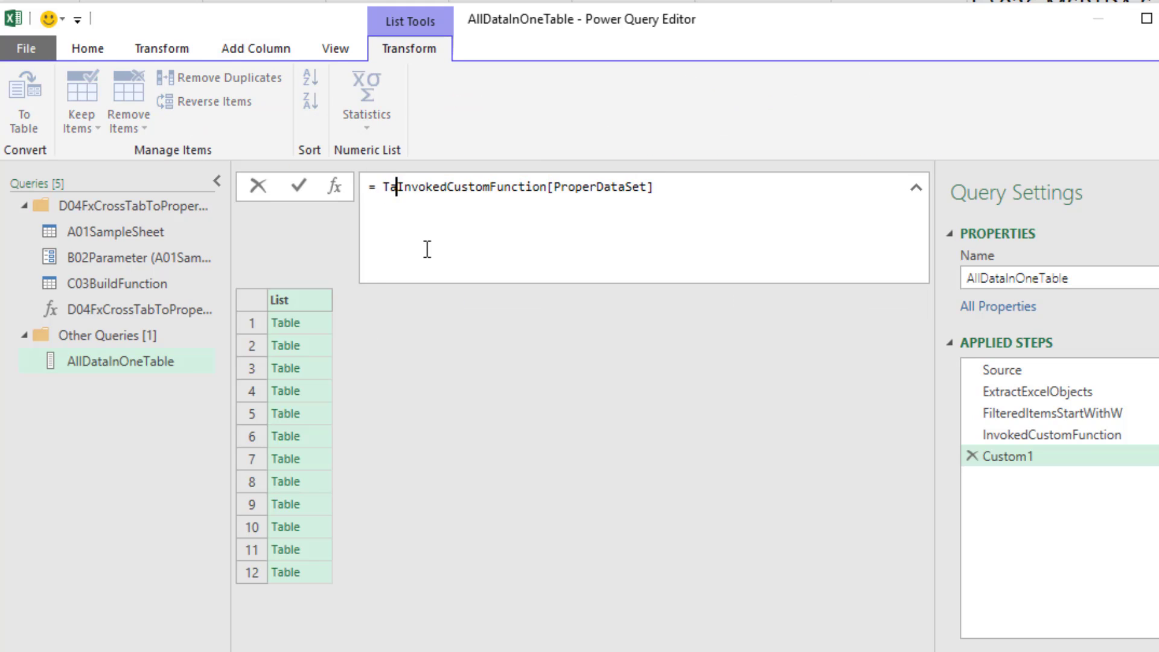
pyautogui.write('ble.Com')
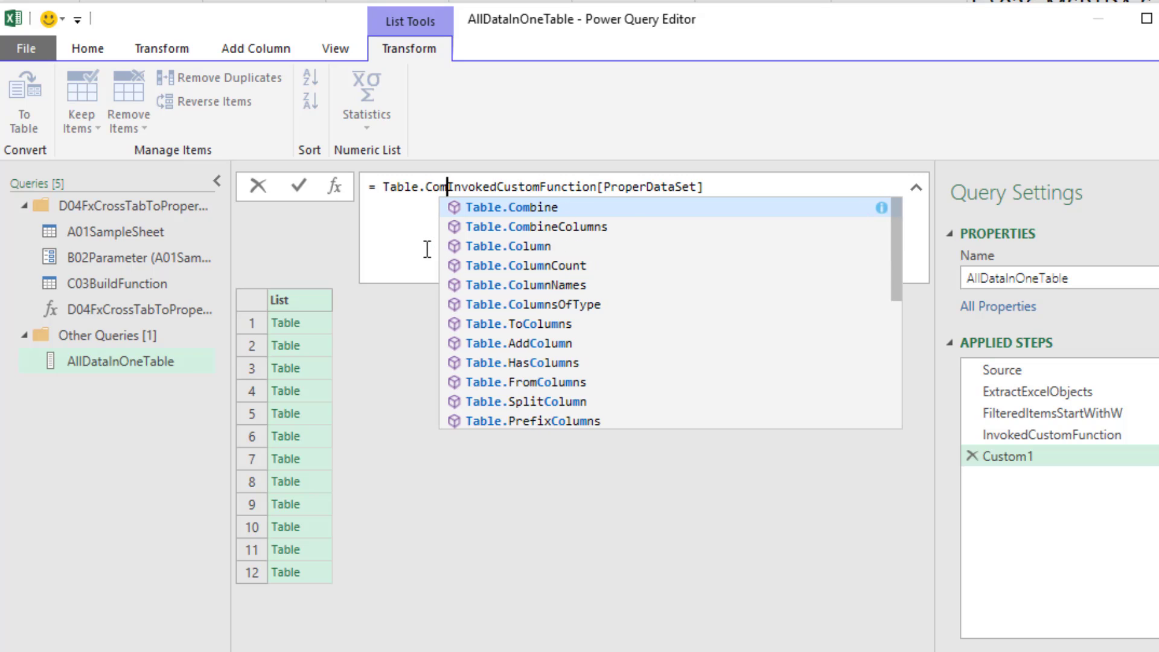
pyautogui.write('bine(')
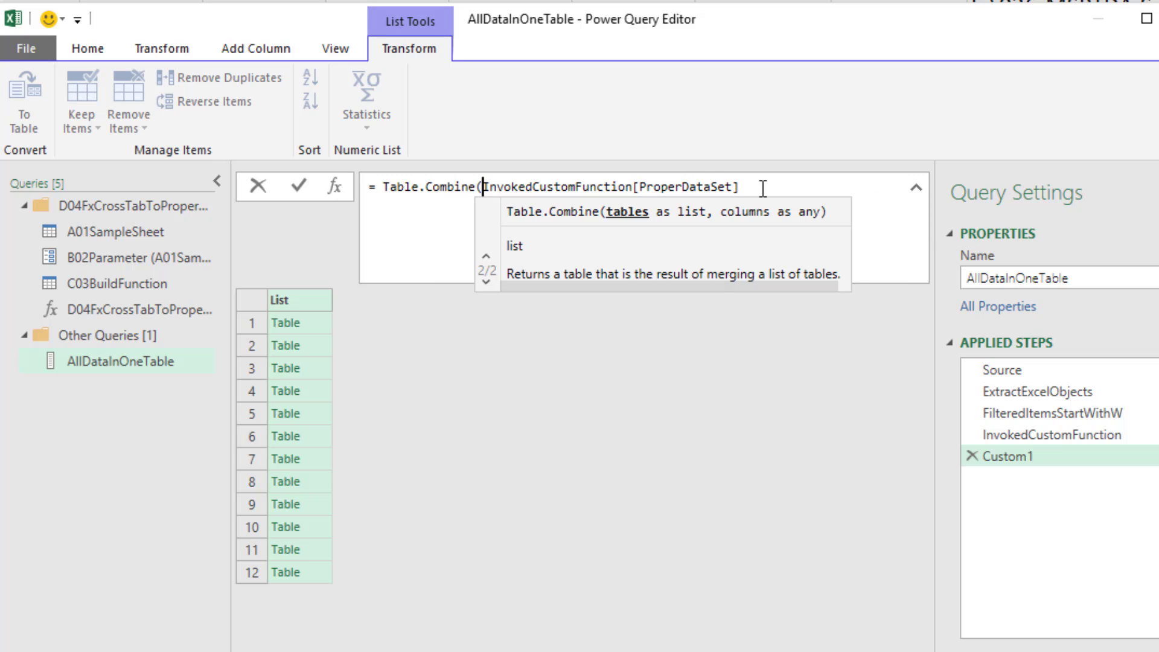
pyautogui.click(764, 189)
pyautogui.write(')')
pyautogui.press('Return')
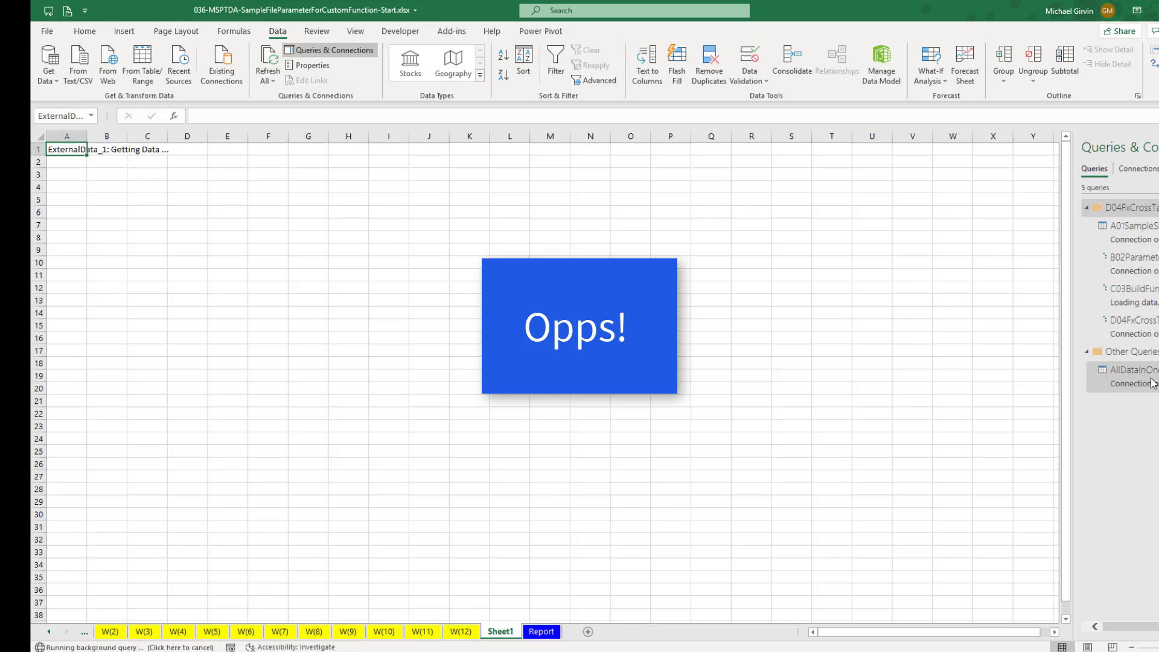
# - Delete Sheet1 containing the loaded C03BuildFunction table, leaving that query as connection only
pyautogui.moveTo(1150, 377)
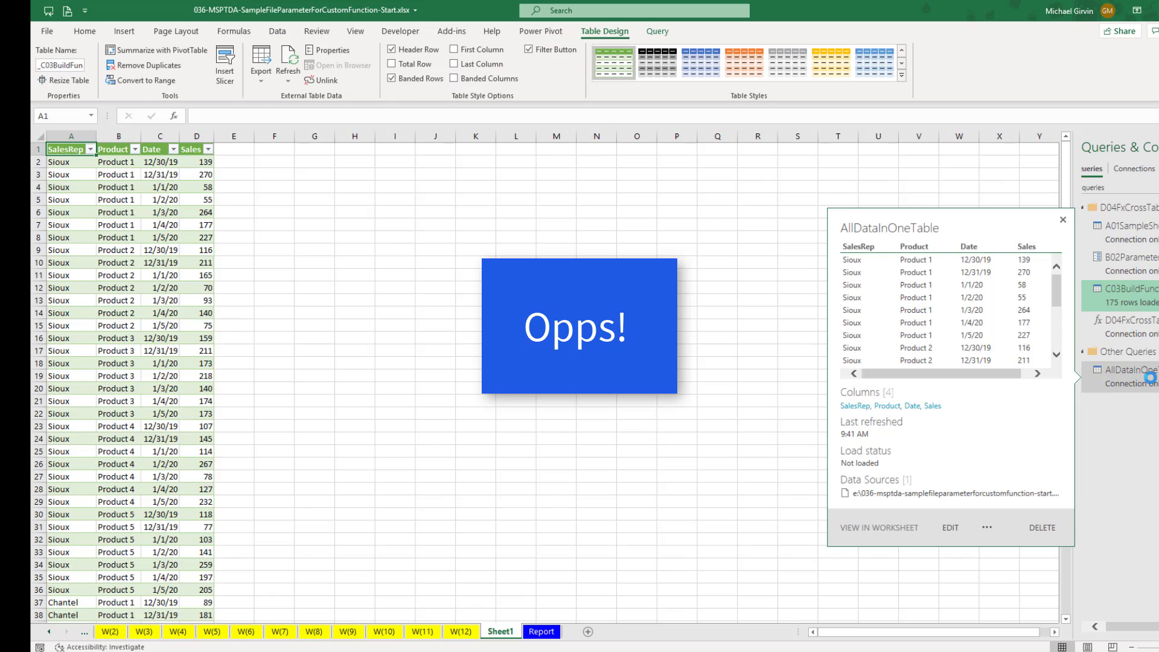
pyautogui.moveTo(1151, 292)
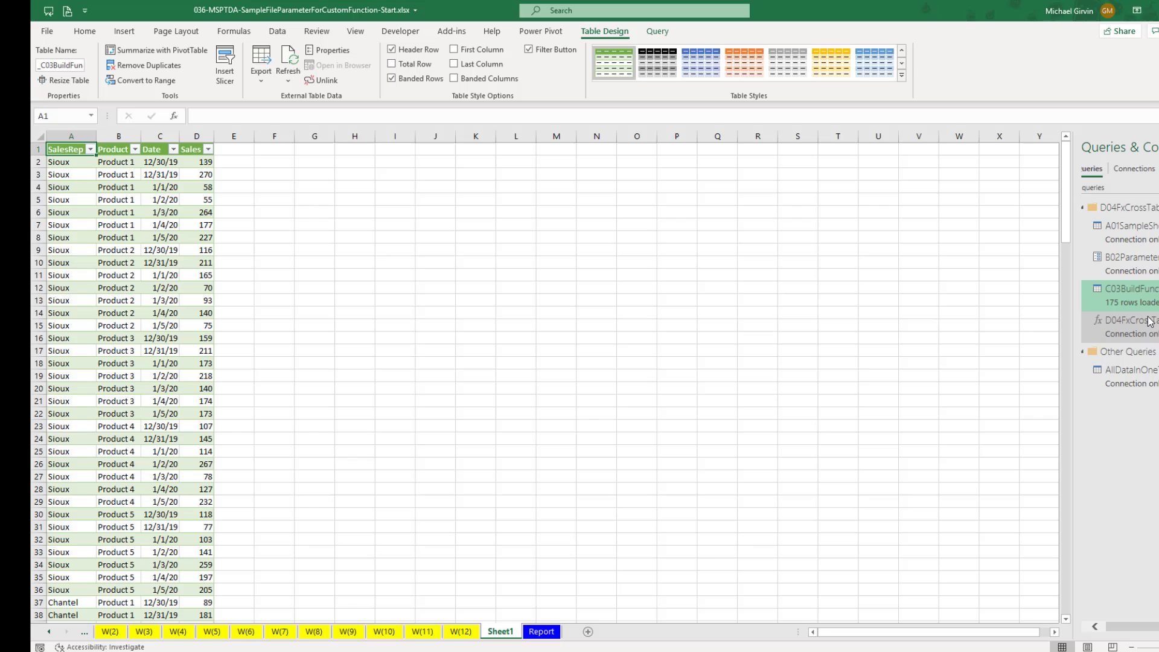
pyautogui.rightClick(505, 634)
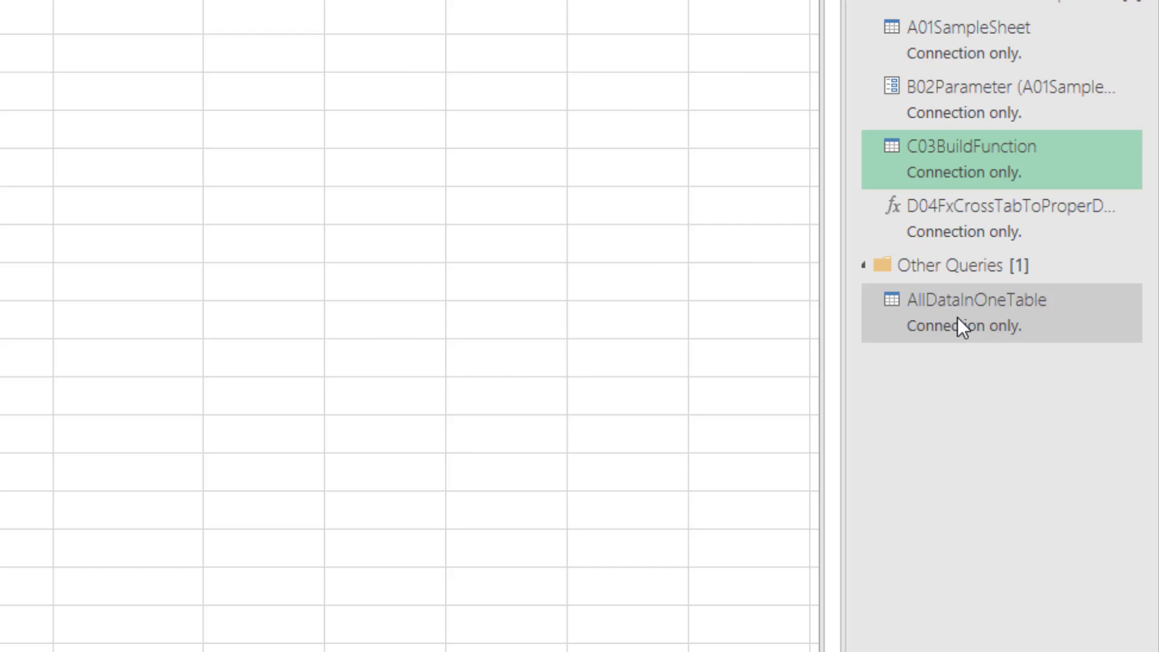
# - Load the AllDataInOneTable query as a PivotTable Report in cell A1 of the existing Report worksheet
pyautogui.rightClick(905, 570)
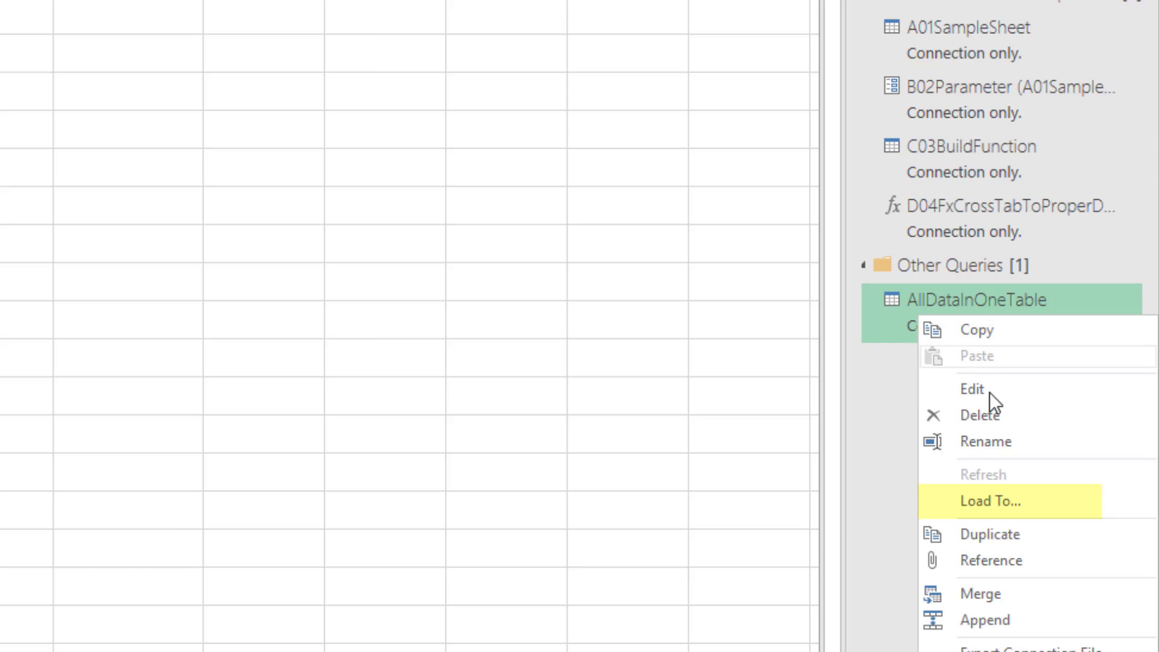
pyautogui.click(1006, 499)
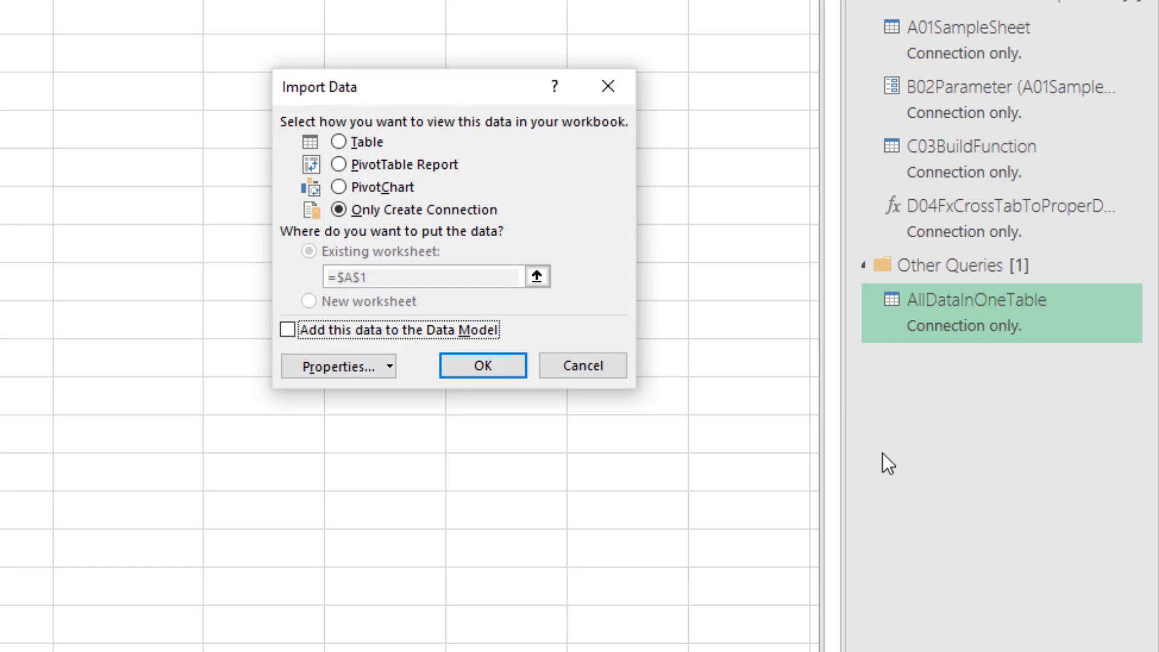
pyautogui.click(375, 166)
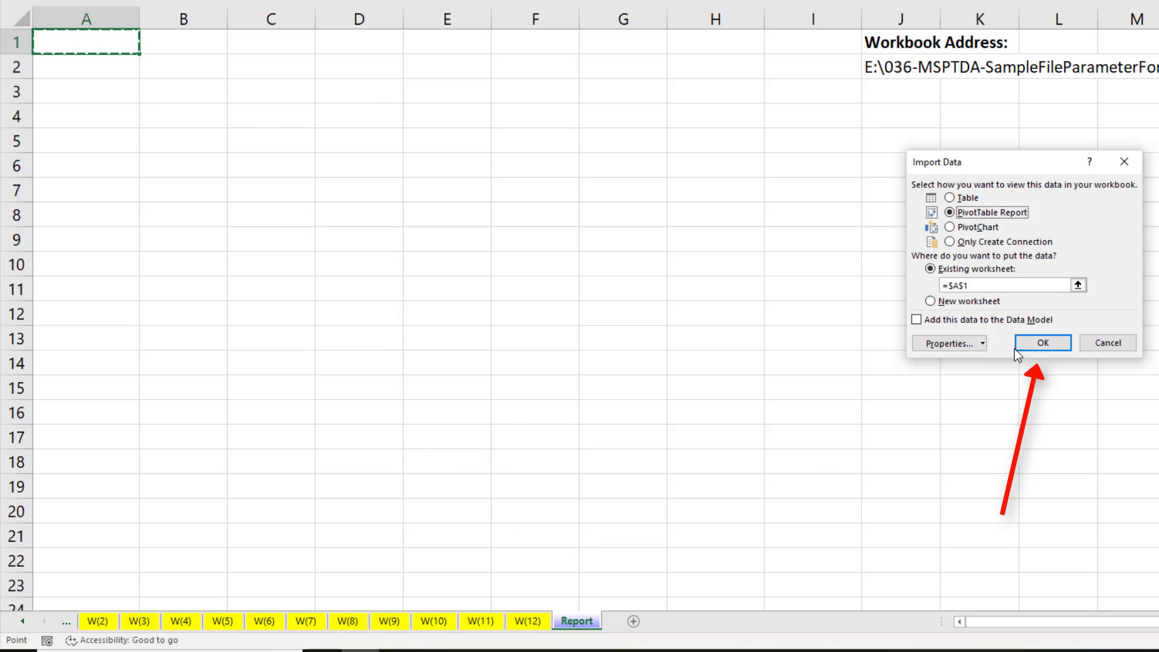
pyautogui.click(1052, 341)
# - Lay out the PivotTable with SalesRep in Rows, Product in Columns and Sales in Values
pyautogui.moveTo(1051, 107); pyautogui.dragTo(1070, 541)
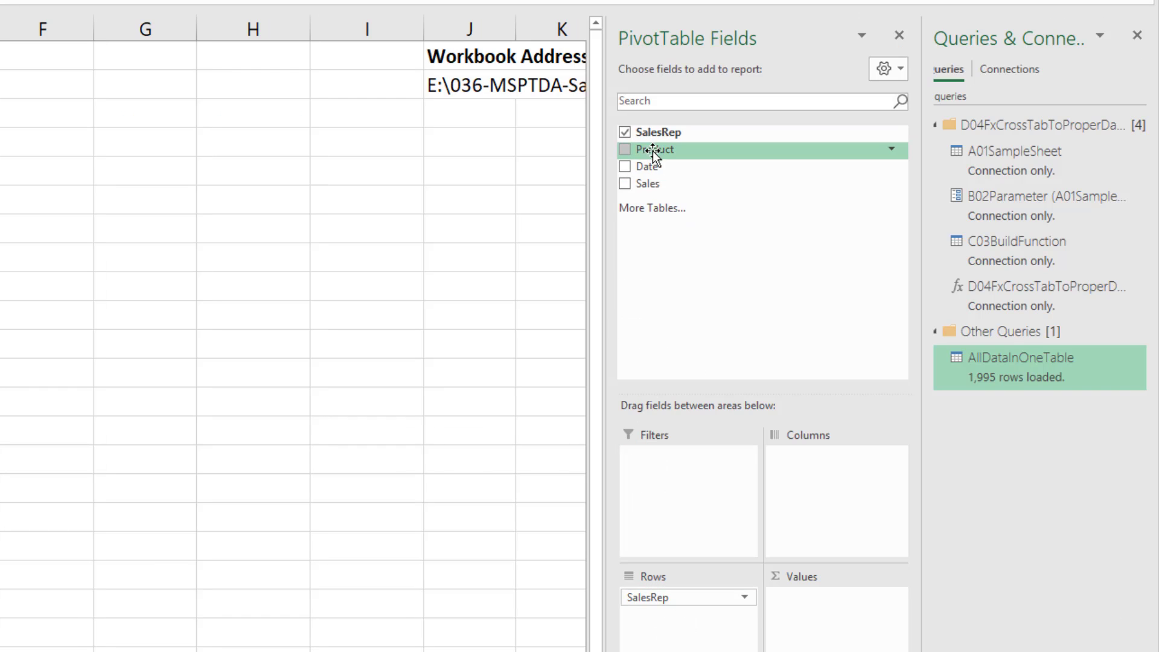
pyautogui.moveTo(653, 151); pyautogui.dragTo(805, 498)
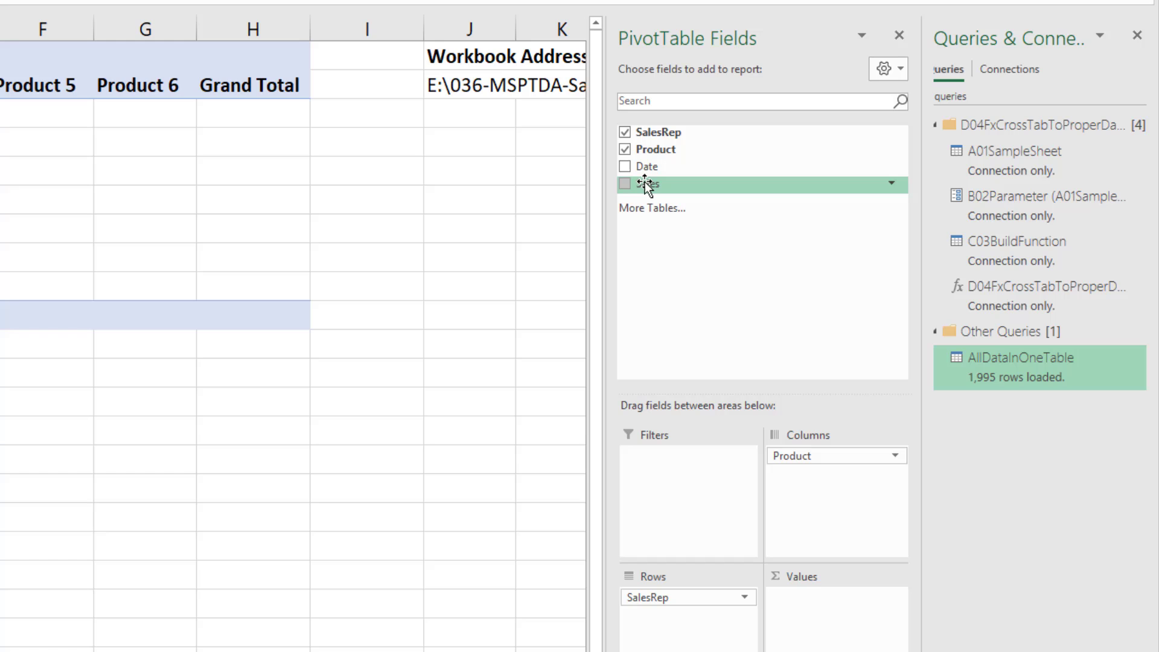
pyautogui.moveTo(647, 184); pyautogui.dragTo(823, 636)
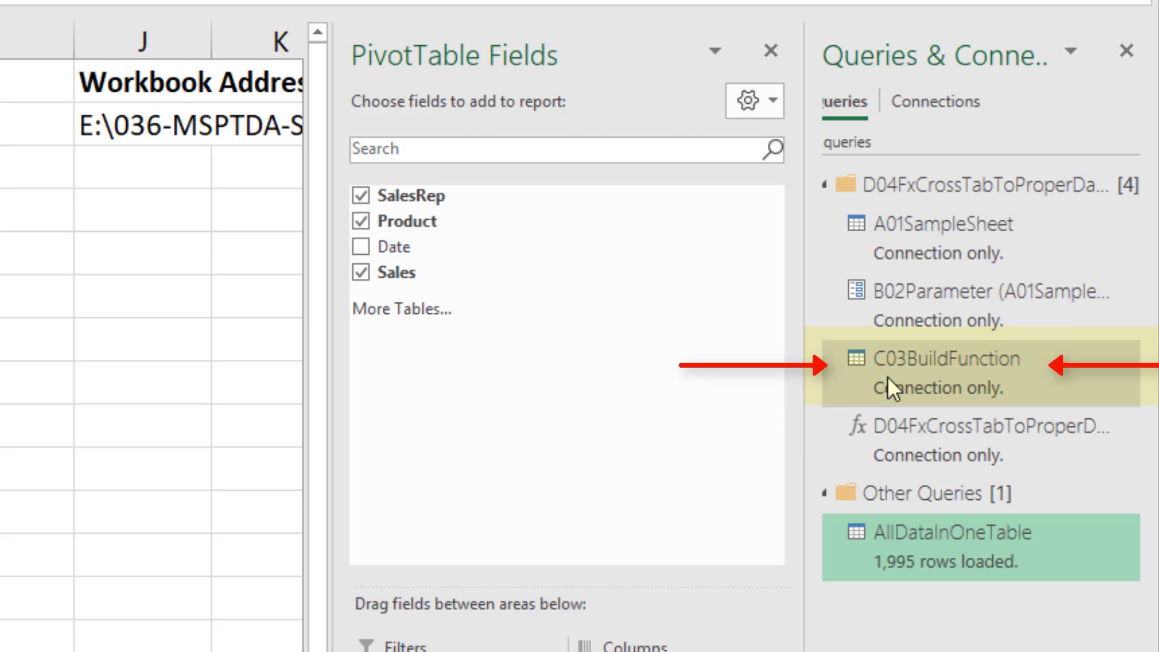
pyautogui.moveTo(1076, 295)
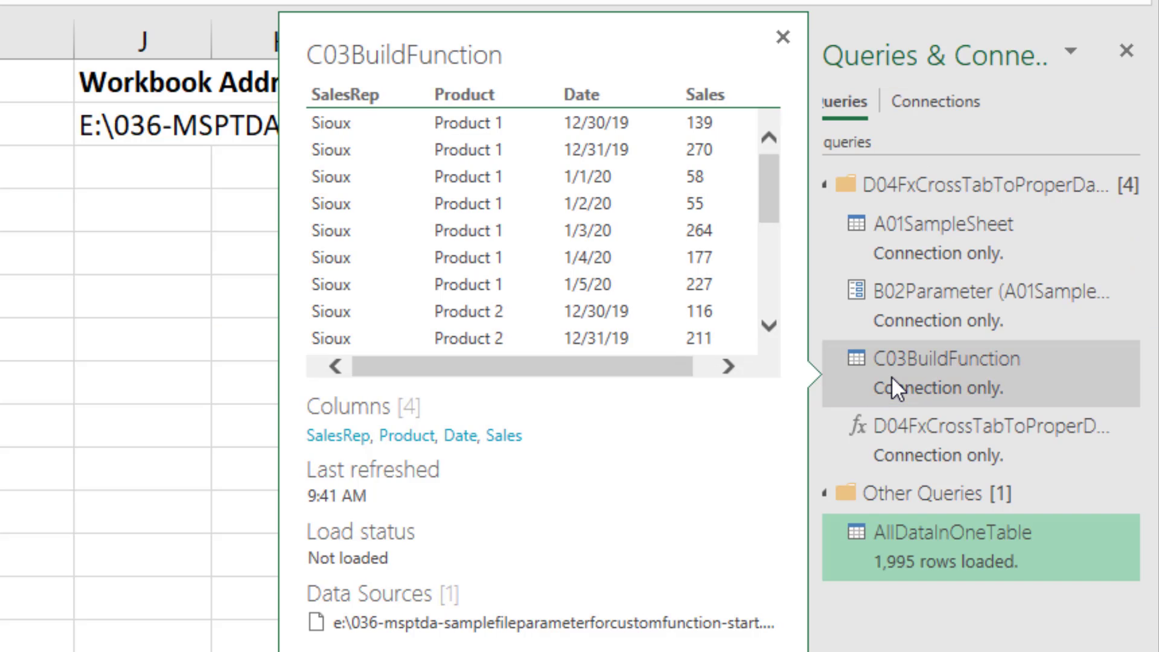
# - In the C03BuildFunction query, change the value column name to "Units" in the UnpivotedFromSalesRepAndProduct step's formula
pyautogui.doubleClick(965, 376)
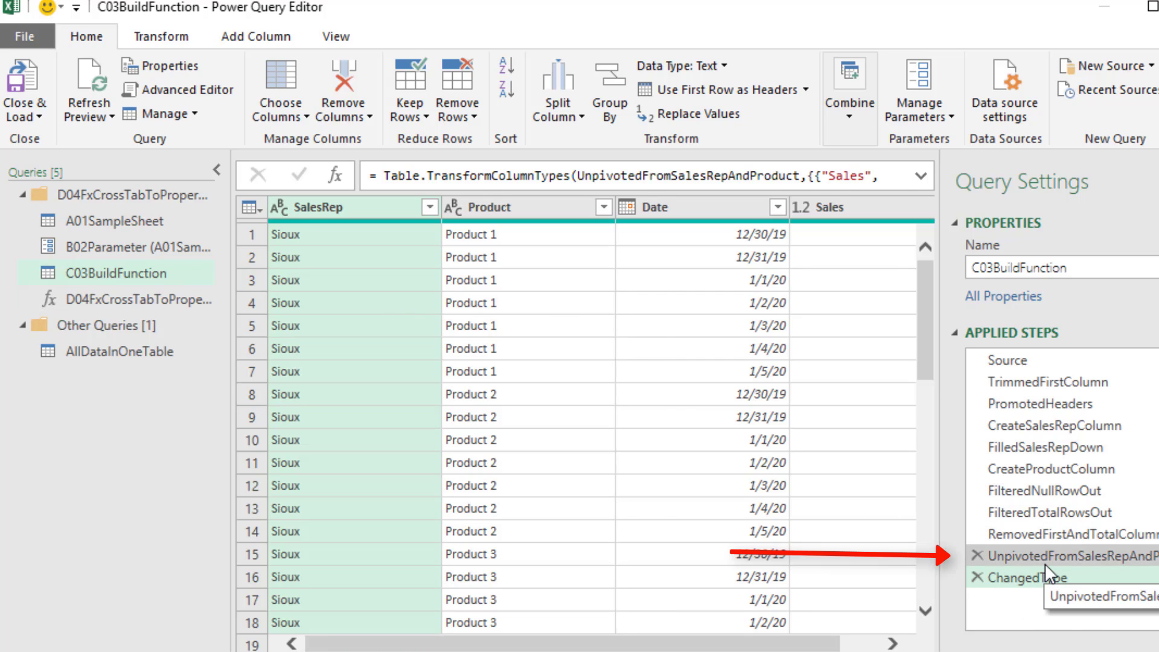
pyautogui.click(1045, 556)
pyautogui.click(921, 176)
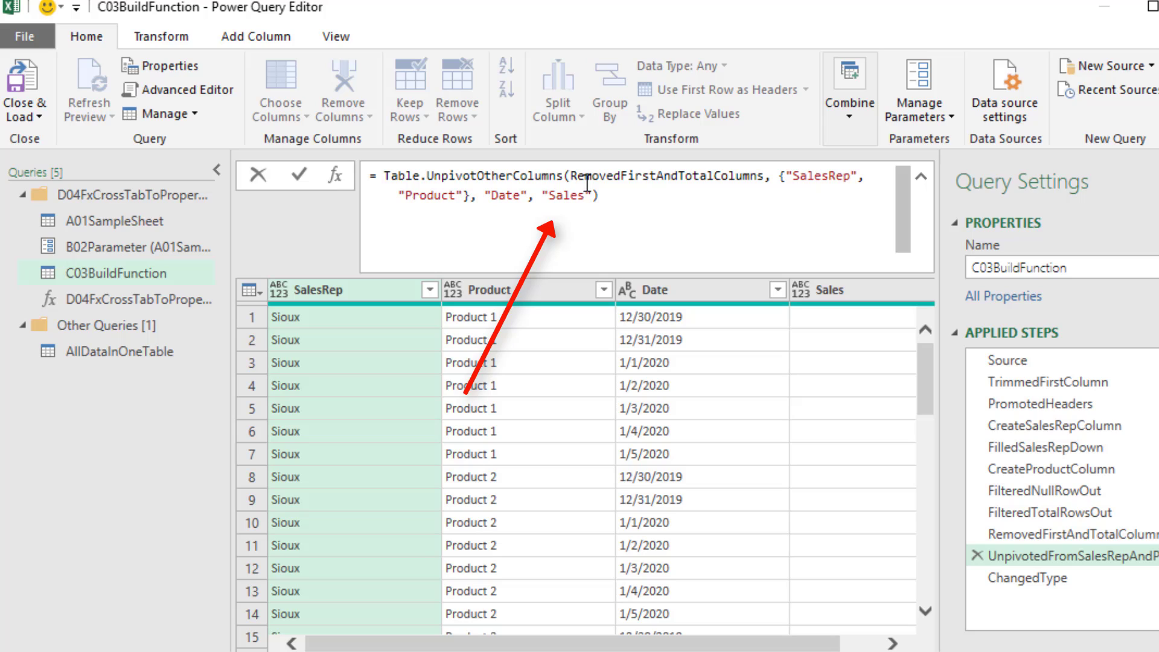
pyautogui.doubleClick(571, 194)
pyautogui.write('Units')
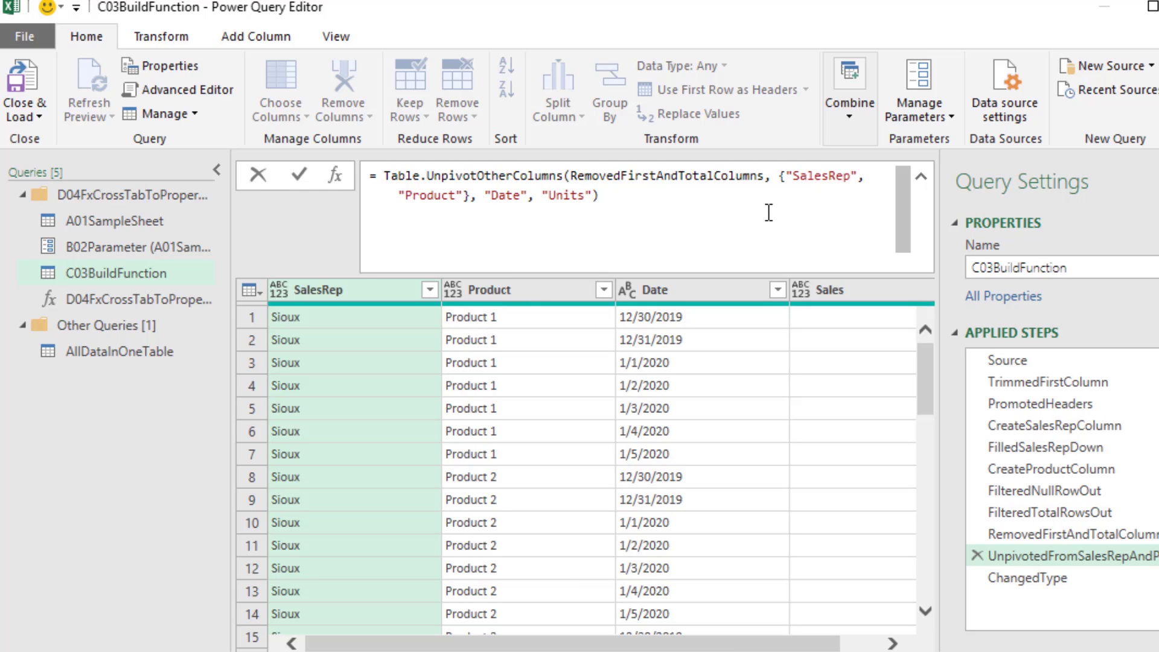
pyautogui.press('Return')
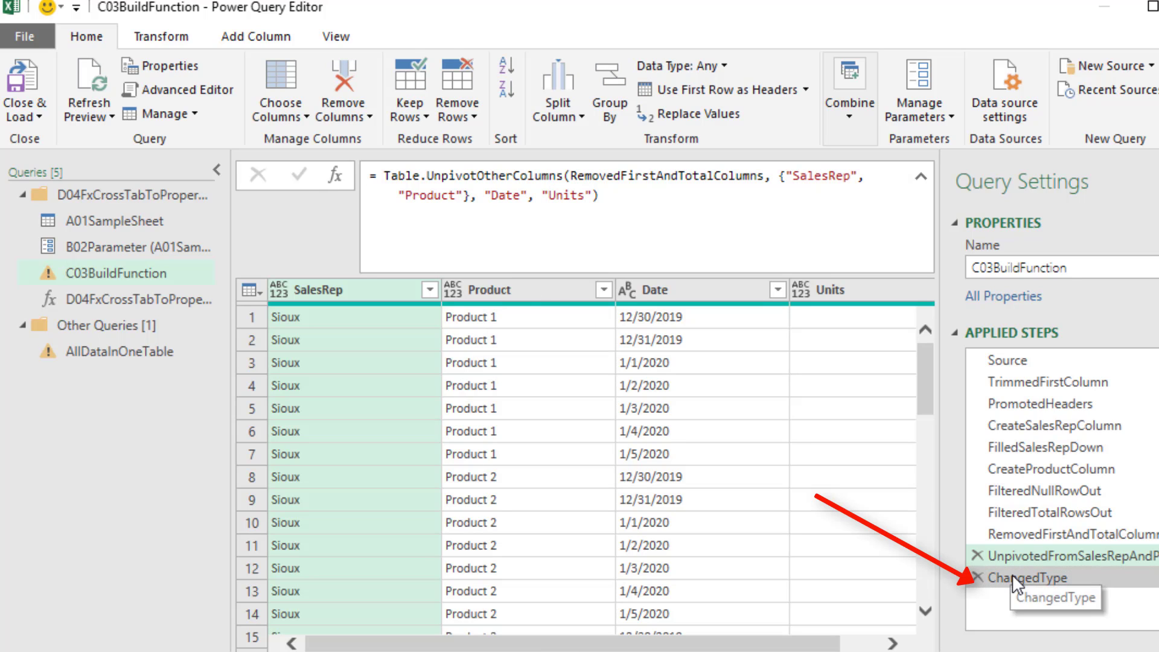
# - Replace the "Sales" column reference with "Units" in the ChangedType step's formula
pyautogui.click(1015, 581)
pyautogui.doubleClick(846, 176)
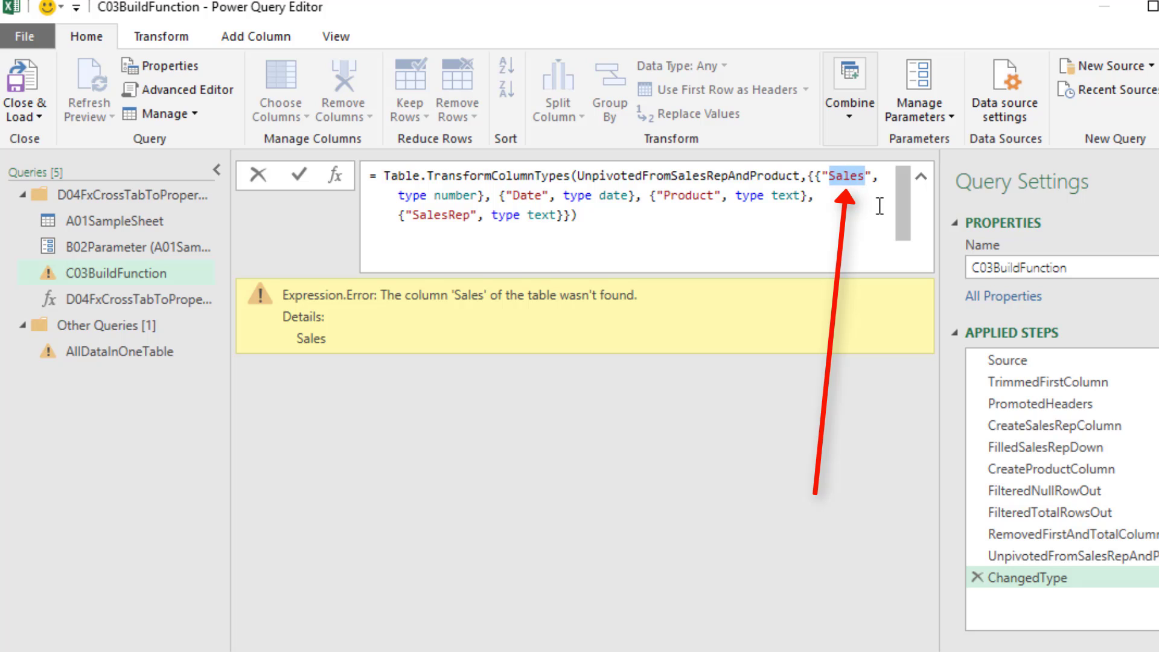
pyautogui.write('Unit')
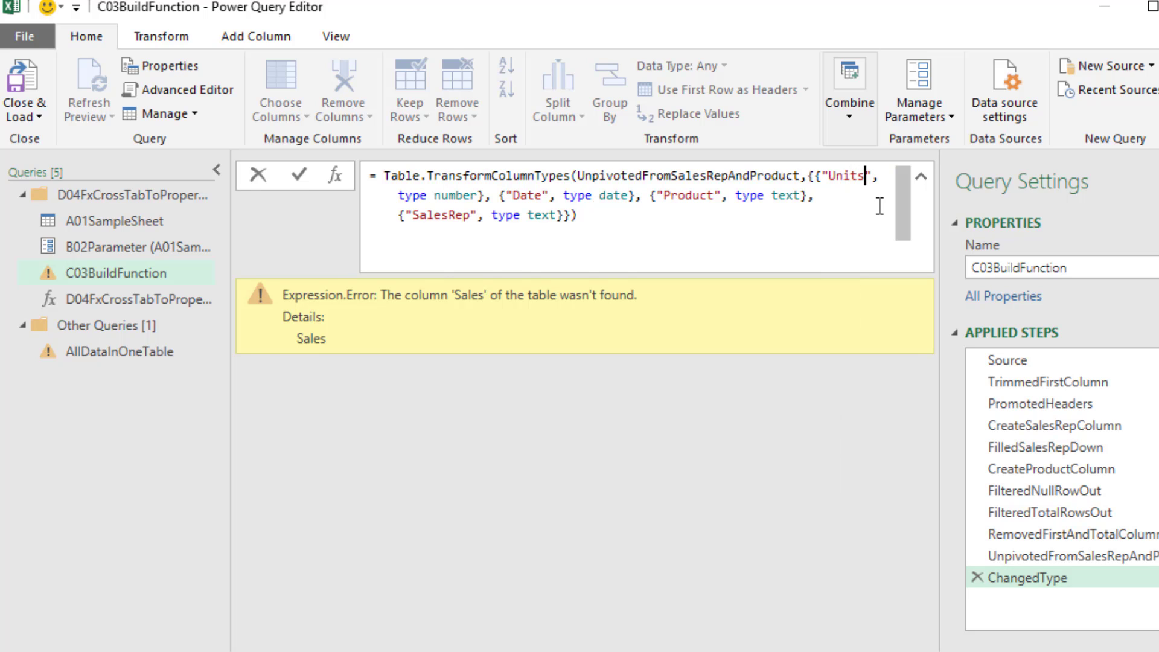
pyautogui.press('Return')
# - Set the Units column's data type to Whole Number, replacing the current type conversion
pyautogui.hscroll(1, 766, 305)
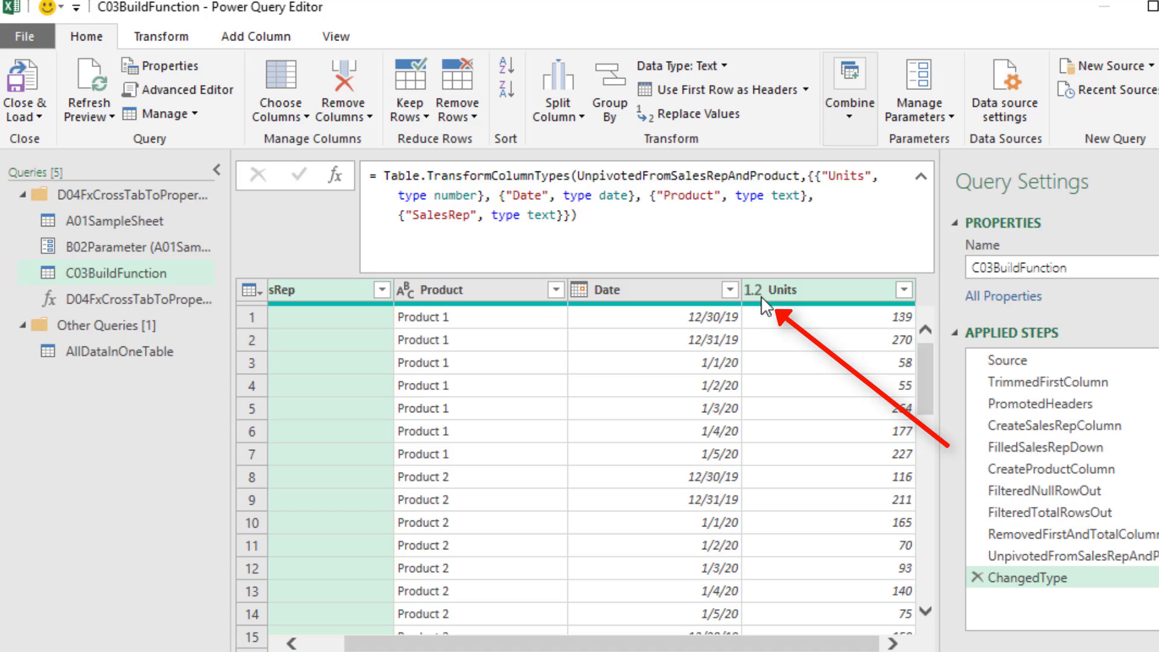
pyautogui.click(753, 290)
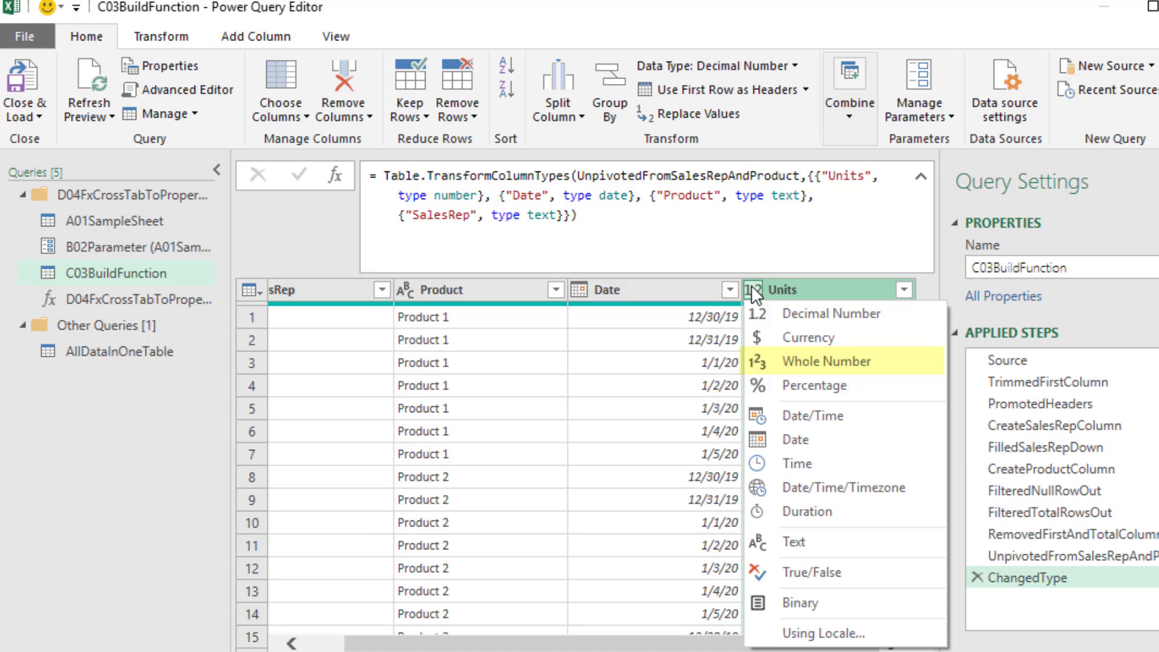
pyautogui.click(809, 370)
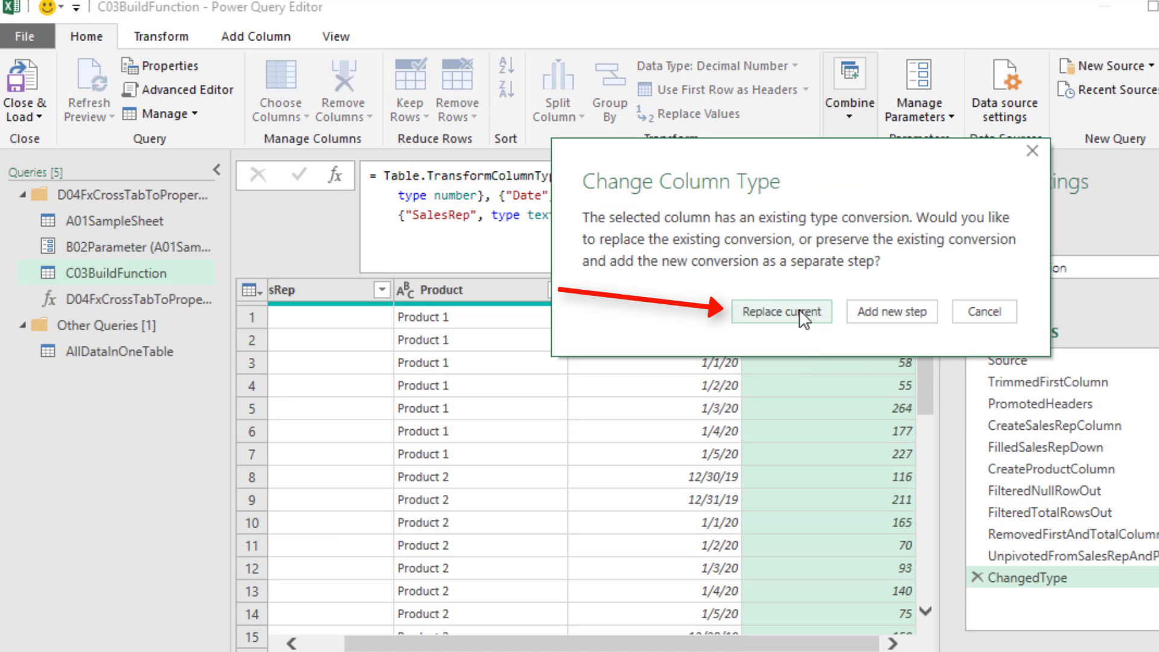
pyautogui.click(782, 312)
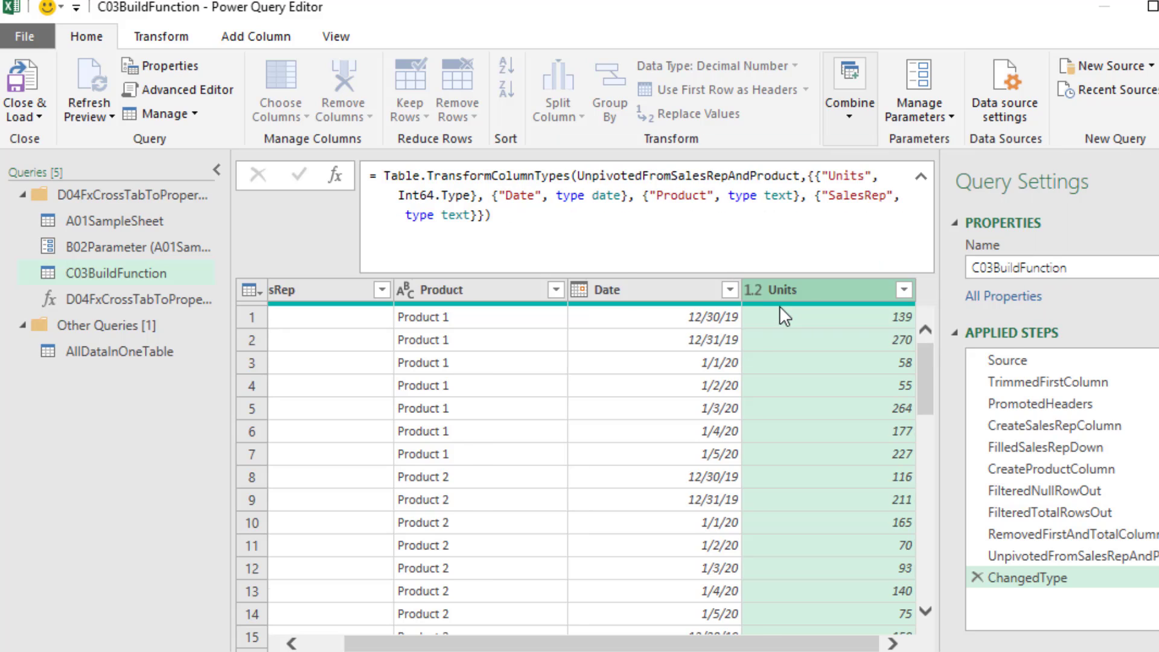
# - Examine the D04FxCrossTabToProperDataSet function's full code for the column name and data type edits, without modifying it
pyautogui.click(115, 299)
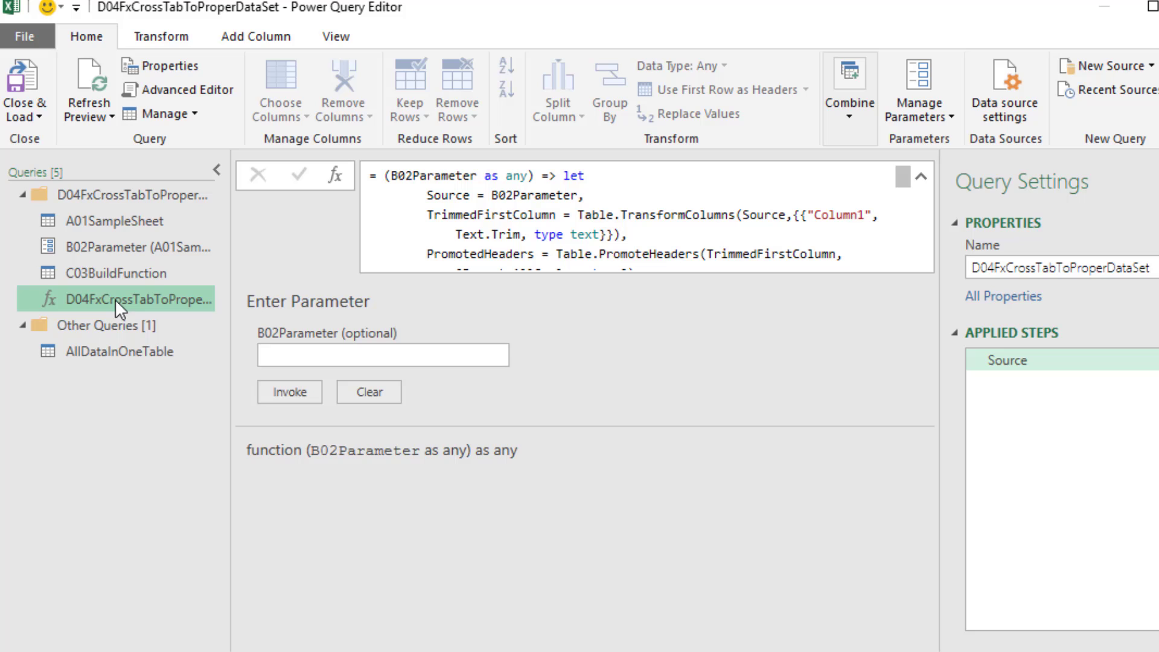
pyautogui.click(183, 89)
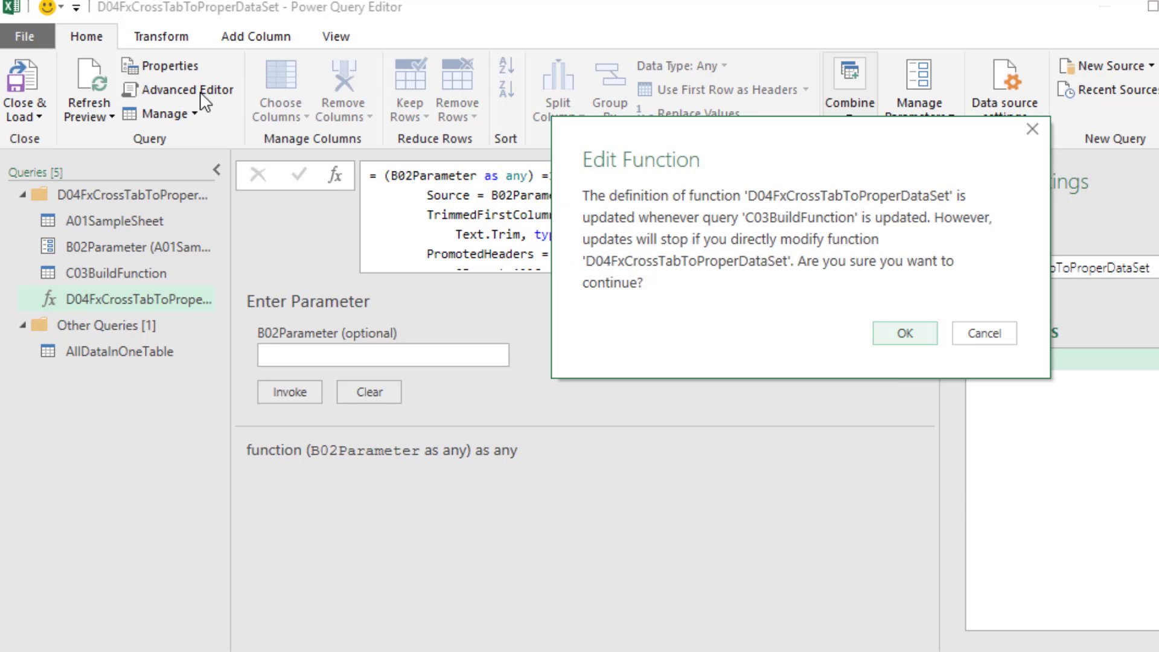
pyautogui.click(845, 331)
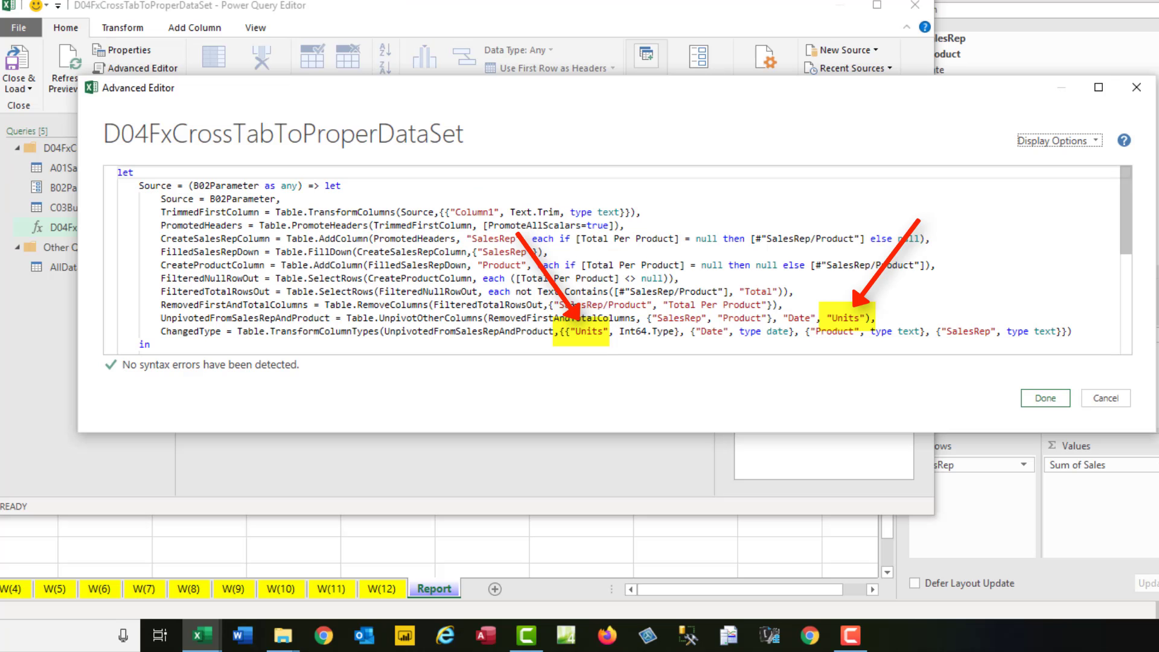
pyautogui.click(1046, 398)
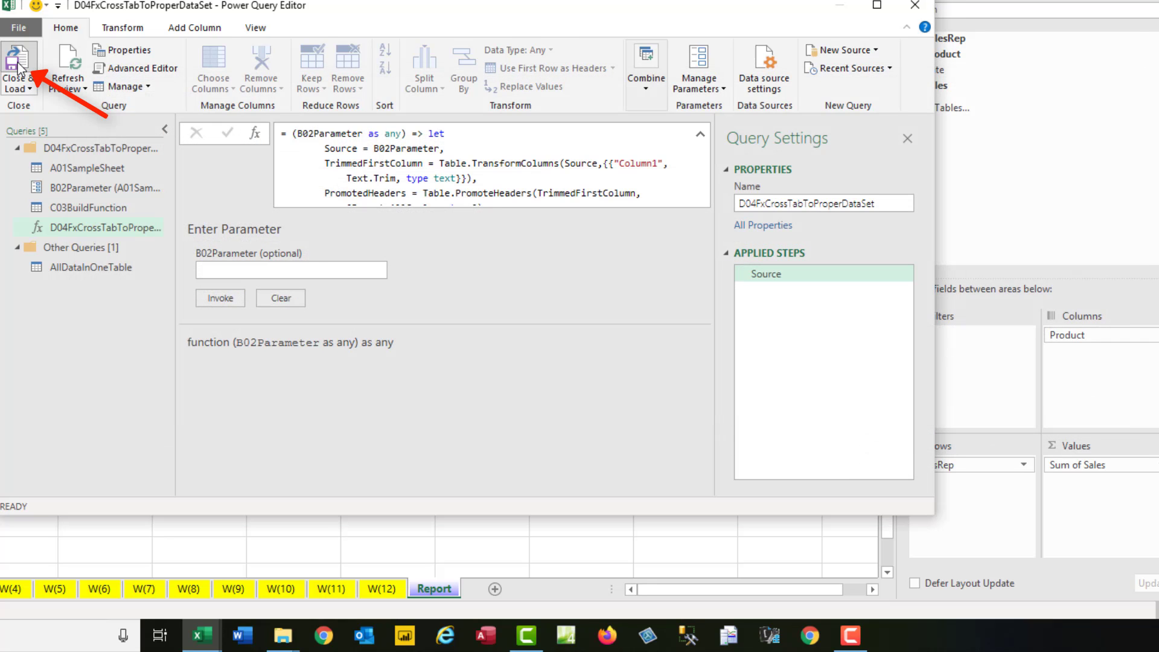
# - Close and load the edited queries, and refresh the PivotTable on the Report sheet
pyautogui.click(18, 72)
pyautogui.rightClick(162, 224)
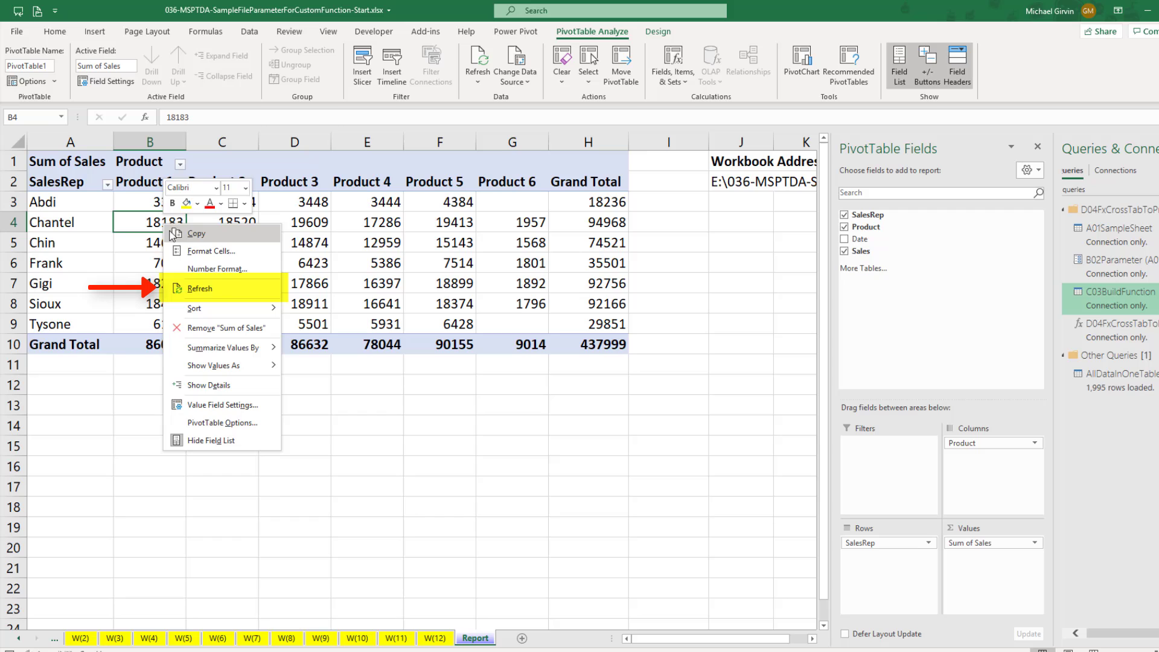
pyautogui.click(201, 291)
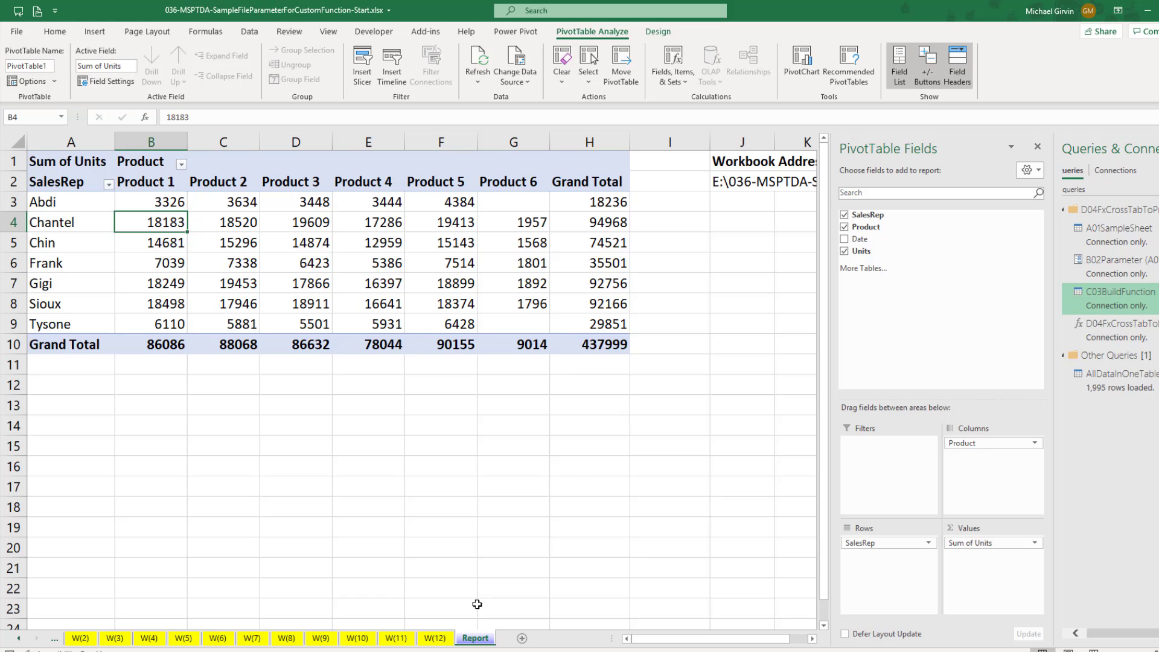
# - Look through the source sheets W(12), W(11) and W(10), and return to the Report sheet
pyautogui.click(436, 638)
pyautogui.click(396, 639)
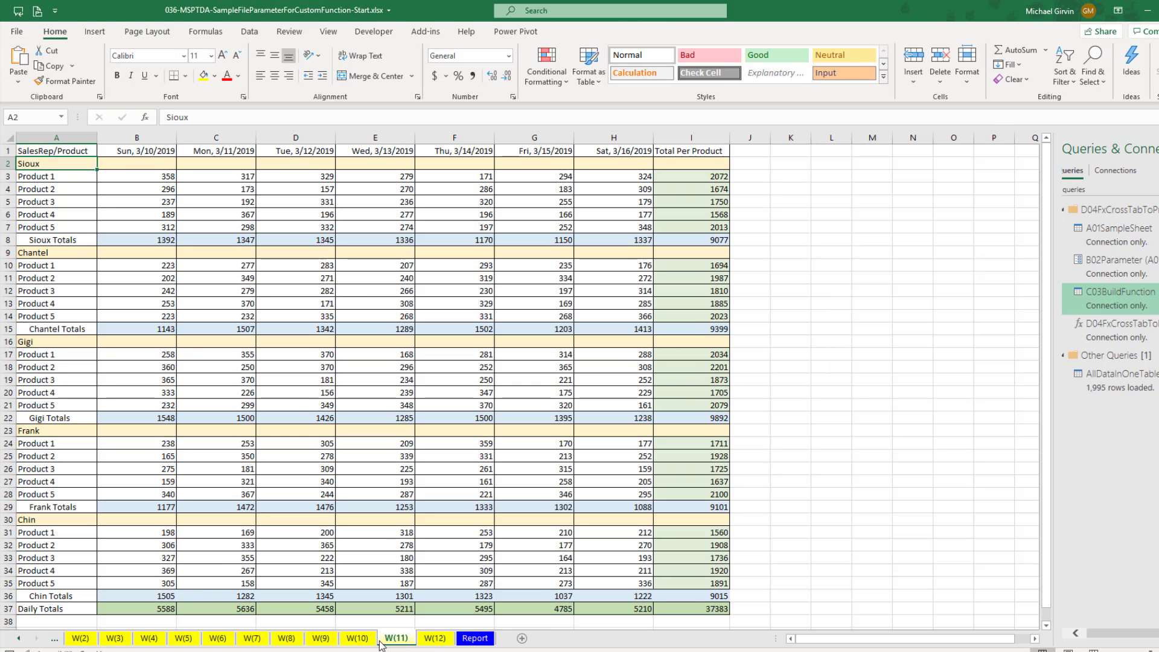
pyautogui.click(362, 640)
pyautogui.click(475, 641)
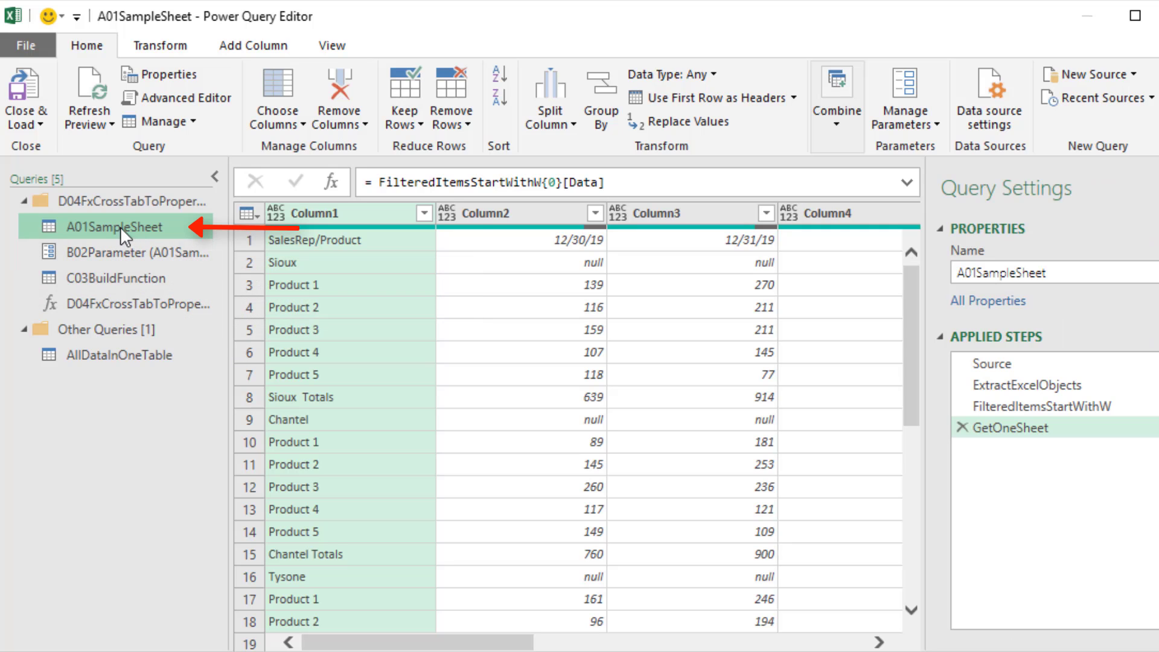
# - Review the B02Parameter, C03BuildFunction and AllDataInOneTable queries in the Power Query Editor, and return to the PivotTable on the Report sheet
pyautogui.click(140, 255)
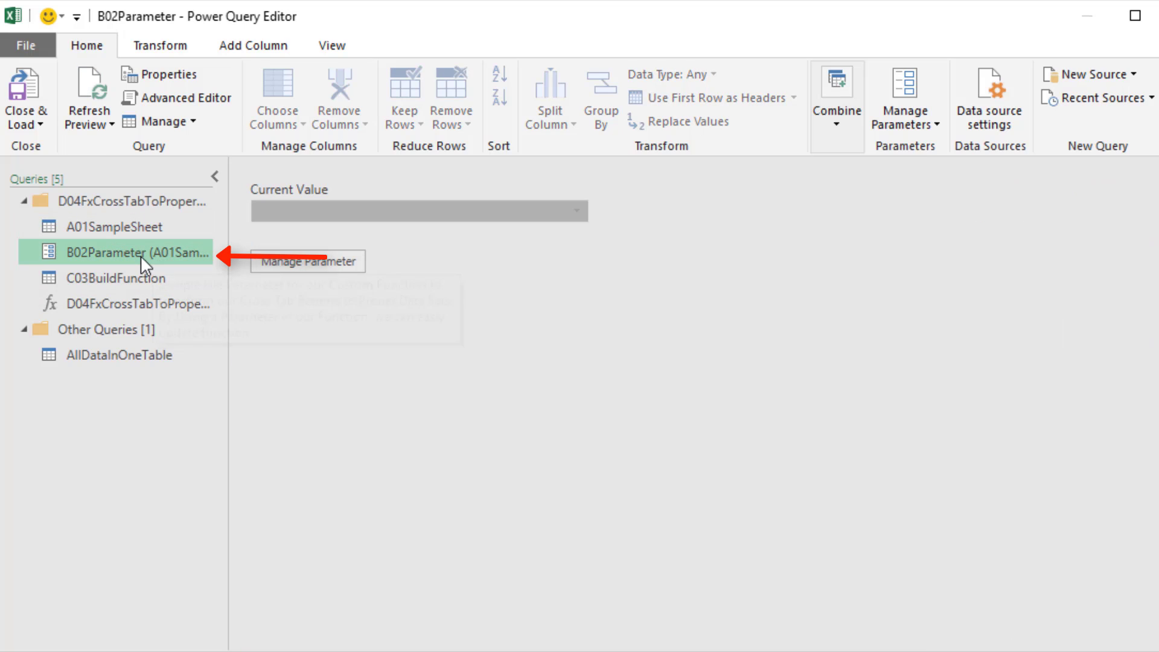
pyautogui.click(137, 279)
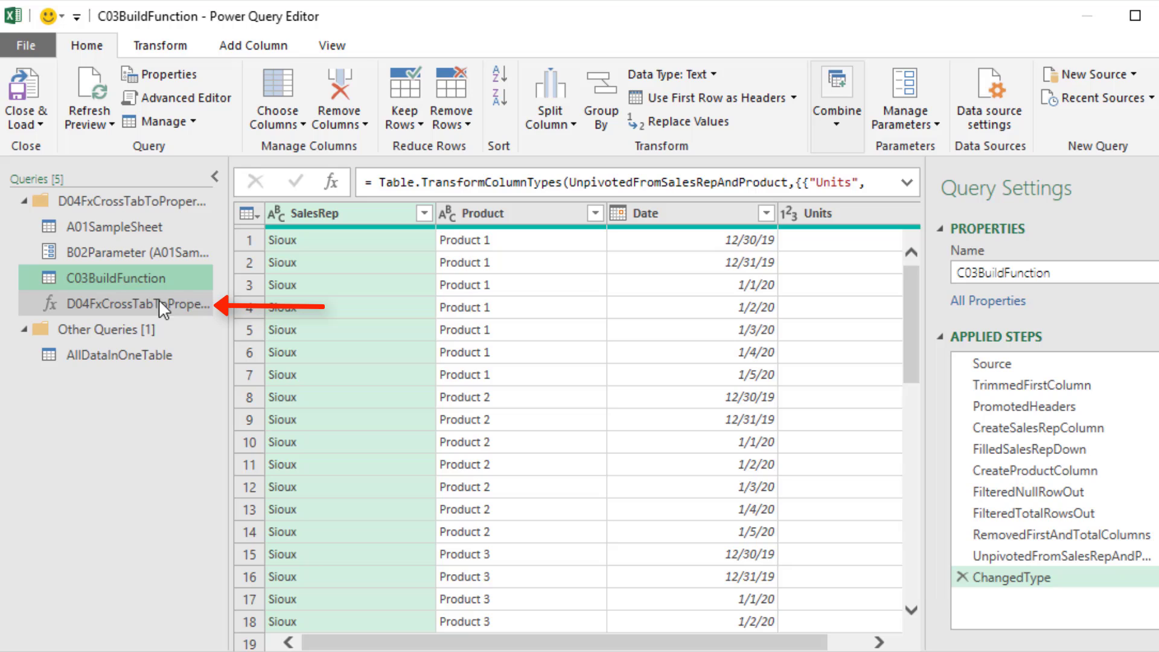
pyautogui.click(119, 357)
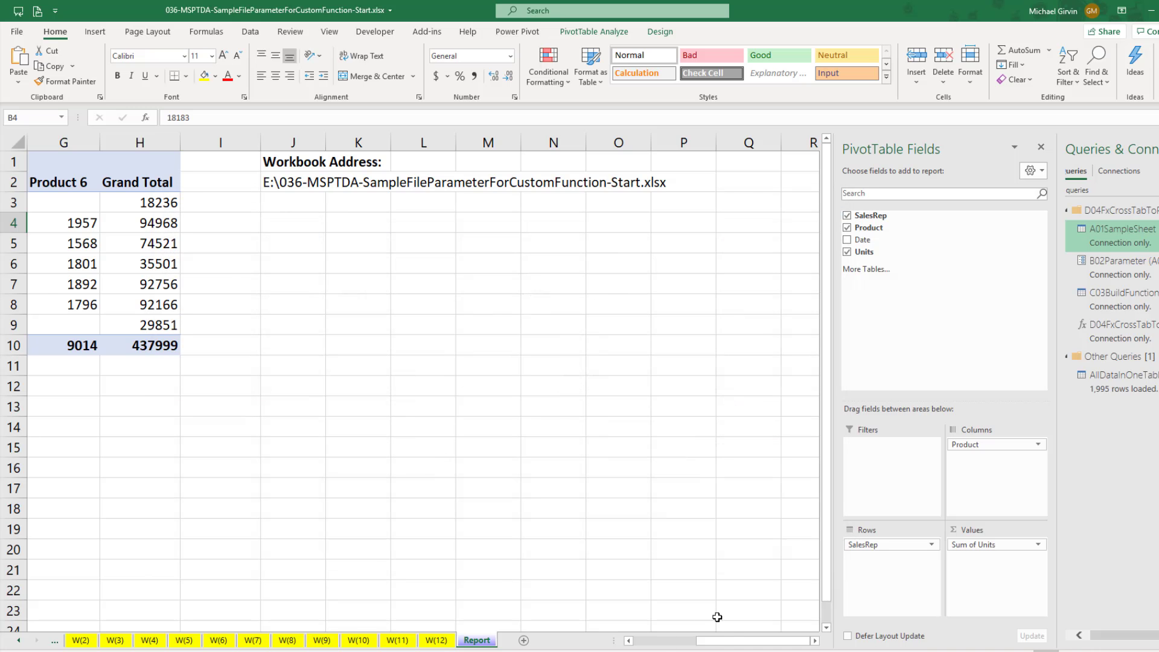
pyautogui.moveTo(728, 641); pyautogui.dragTo(664, 641)
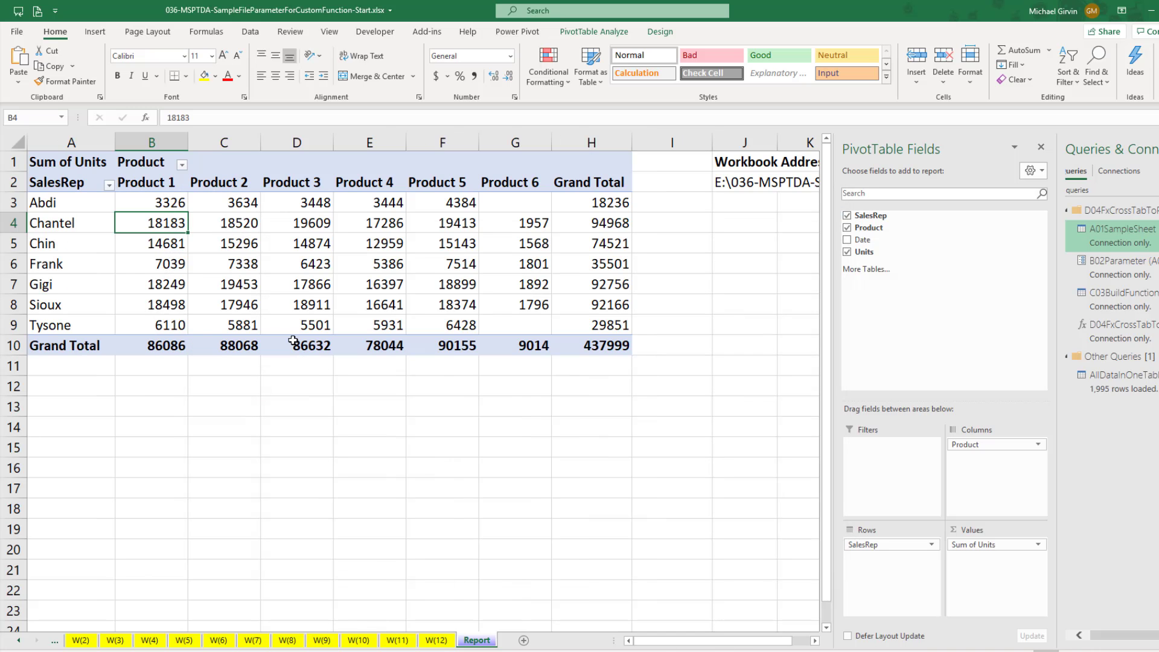